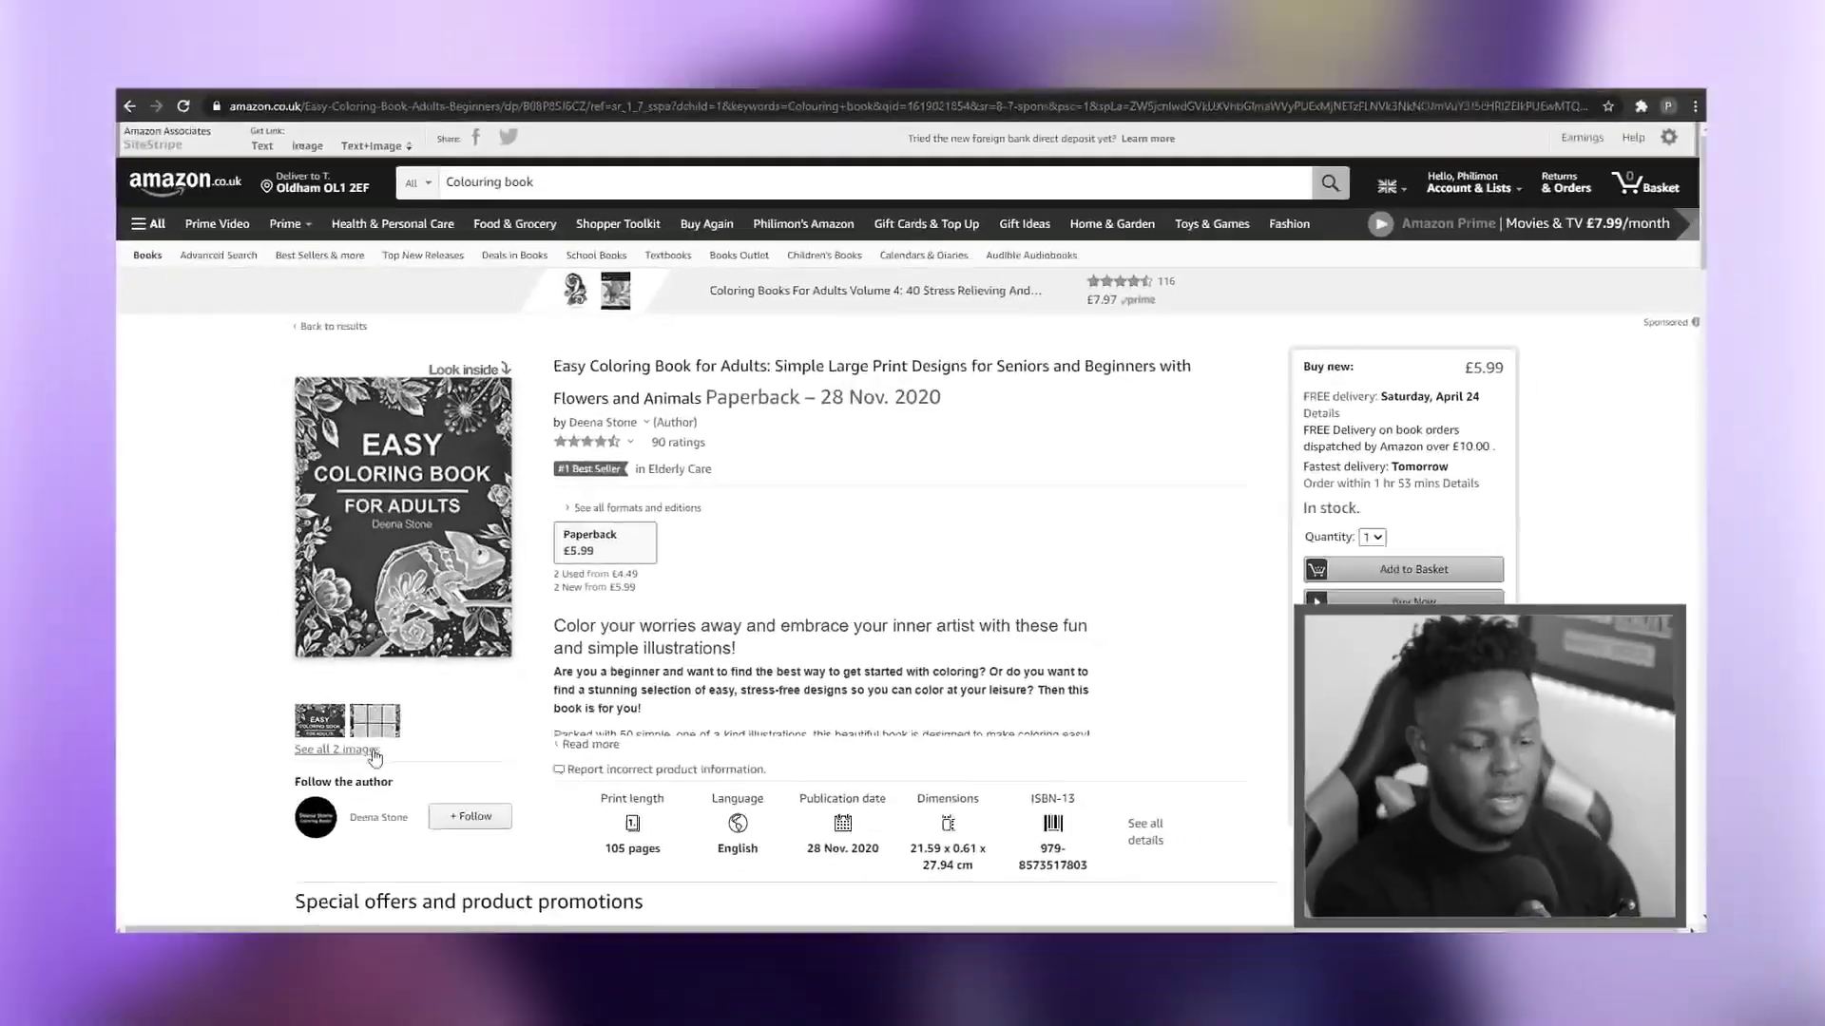
# Open all images of the Easy Coloring Book for Adults listing and view the second one
pyautogui.click(375, 758)
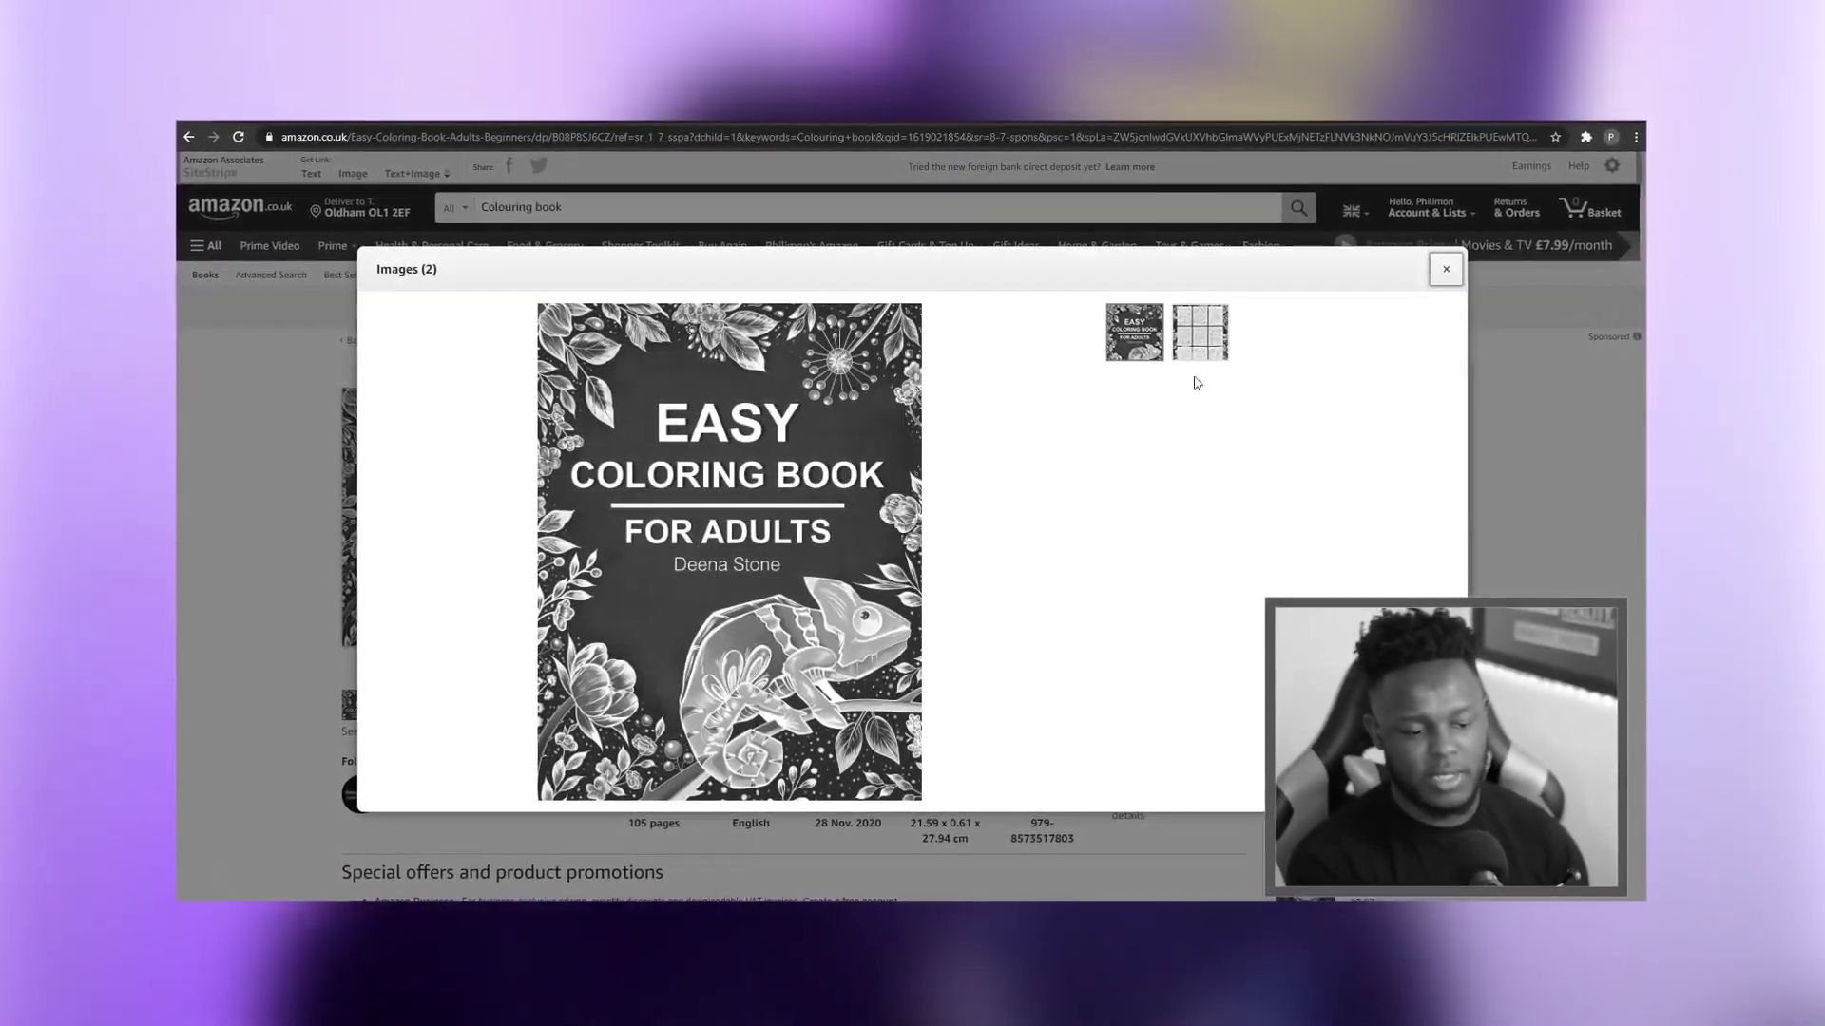
pyautogui.click(1198, 333)
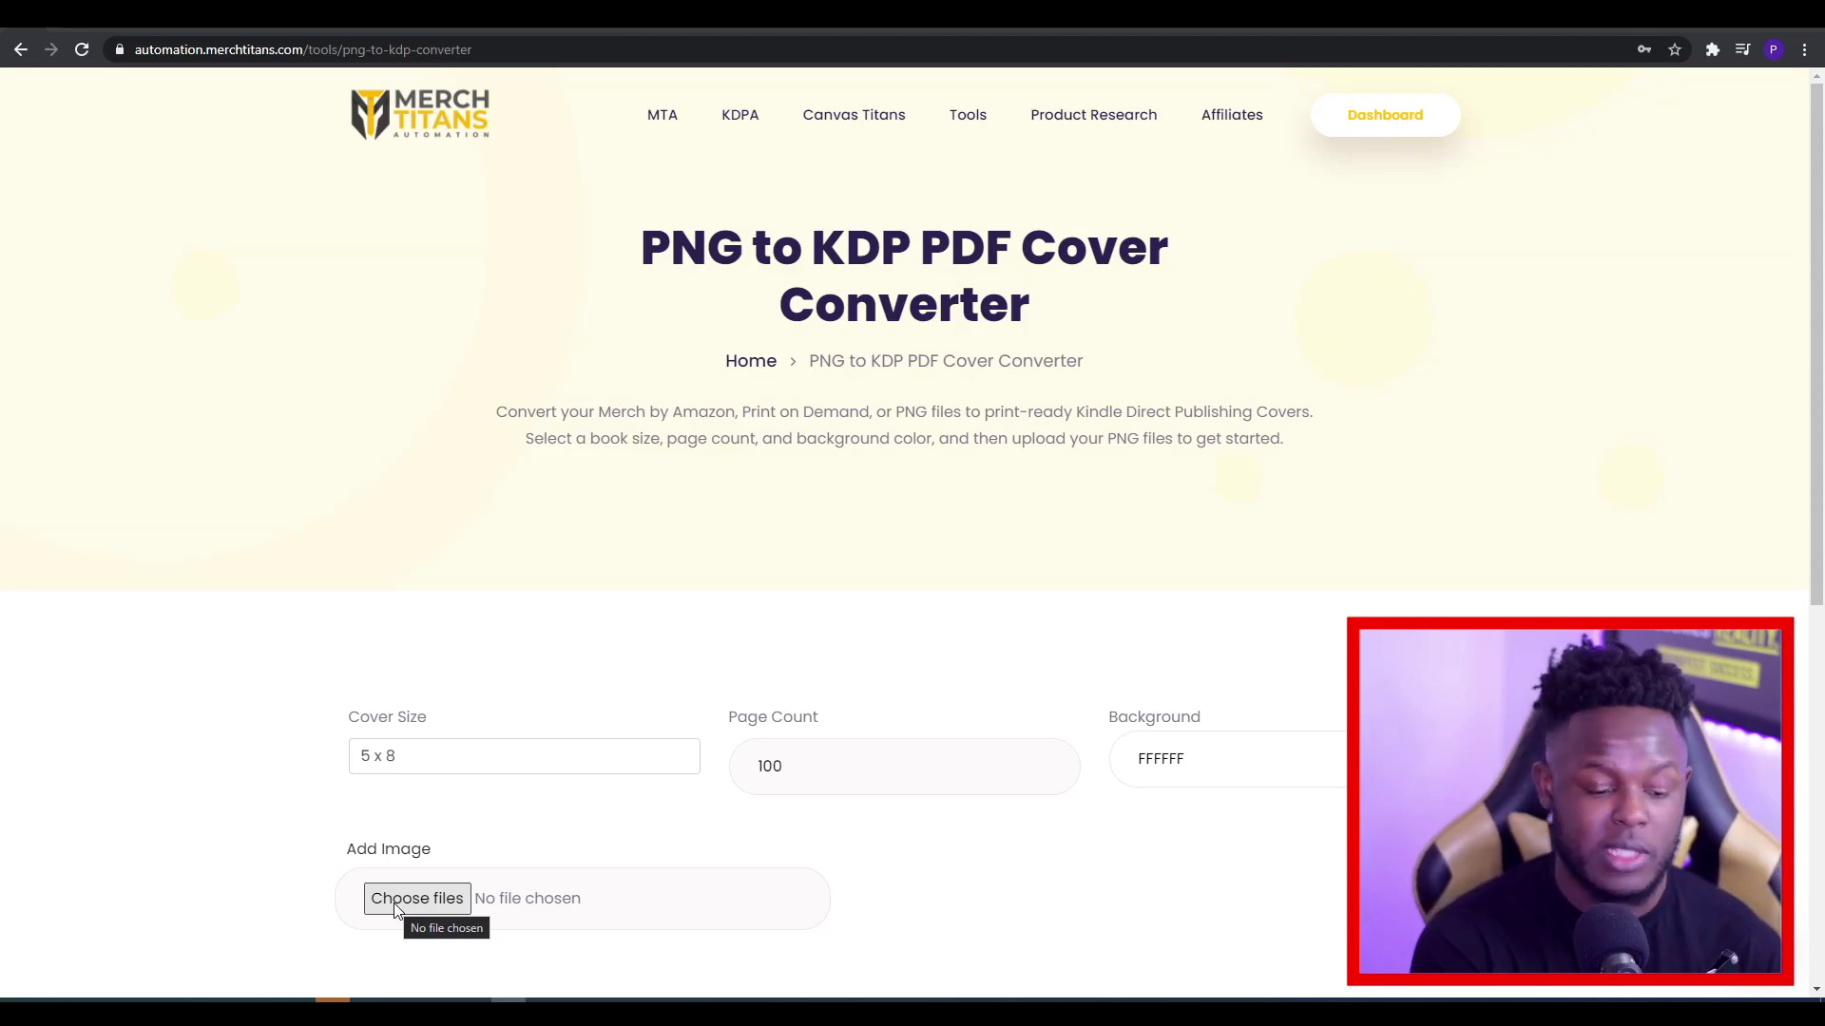
# Set the cover background colour to black (000000)
pyautogui.scroll(-5, 1817, 290)
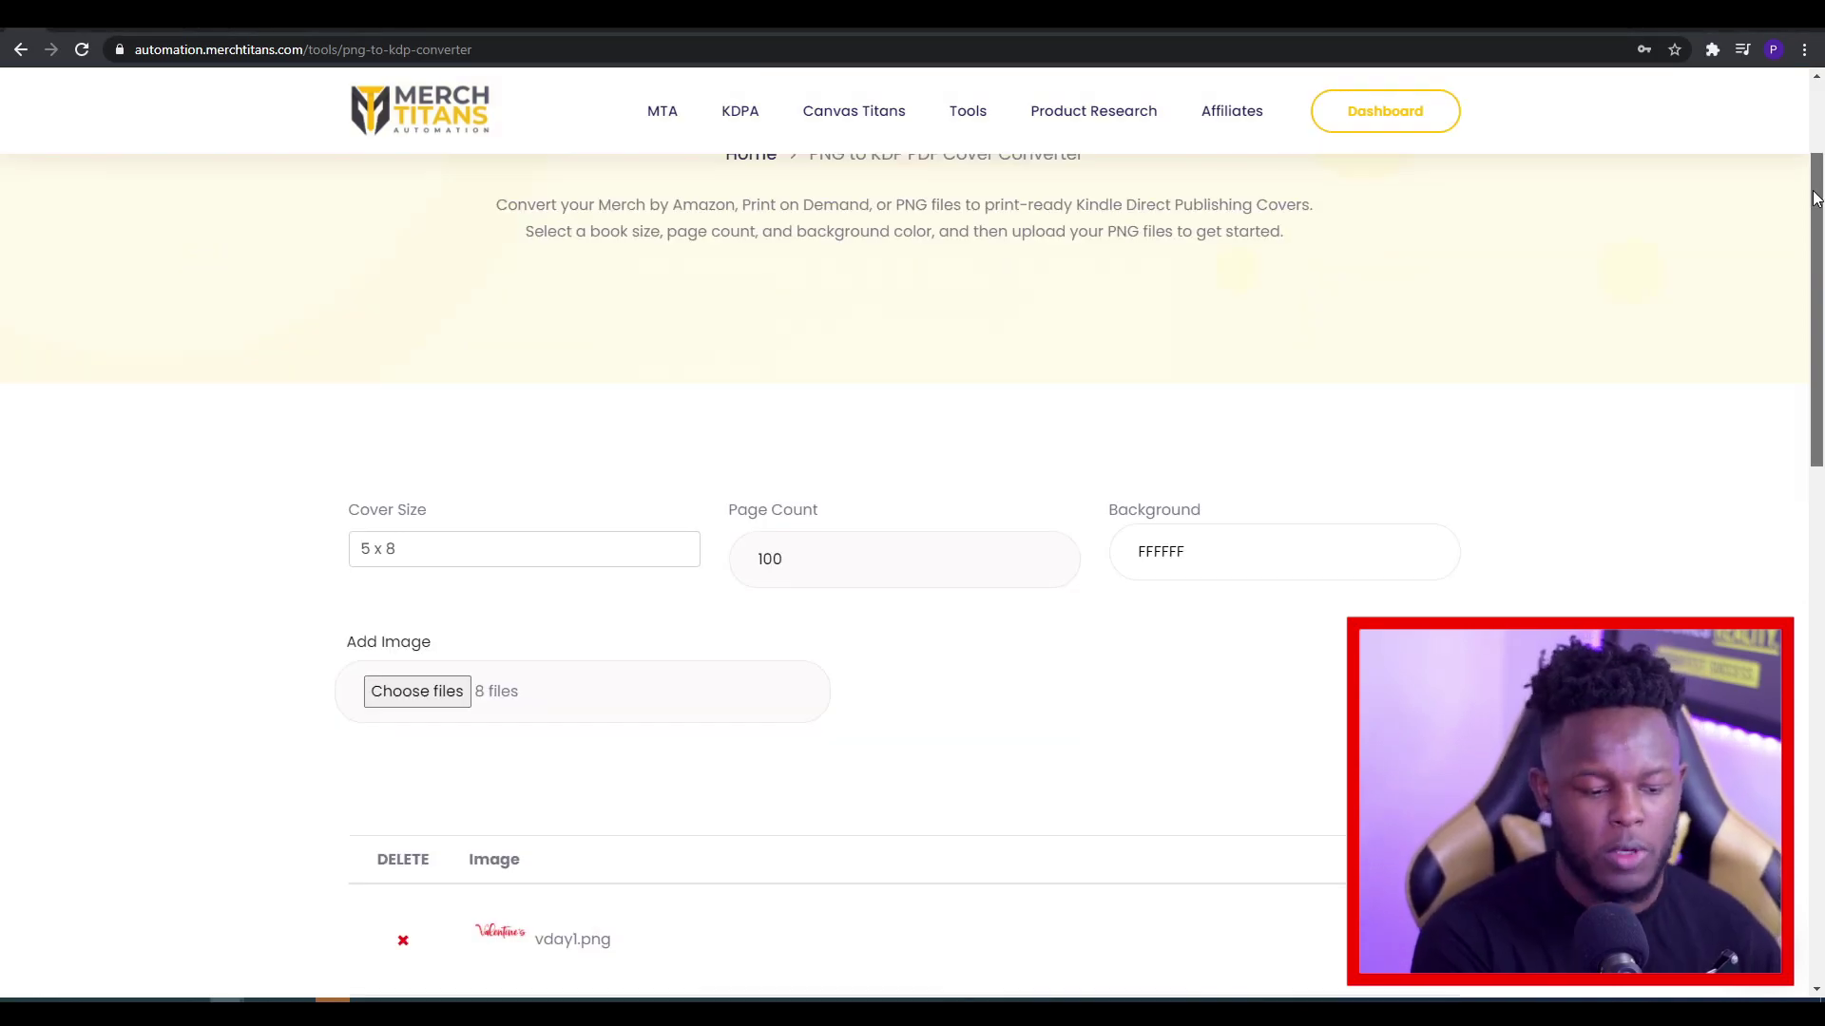
pyautogui.scroll(-5, 1817, 289)
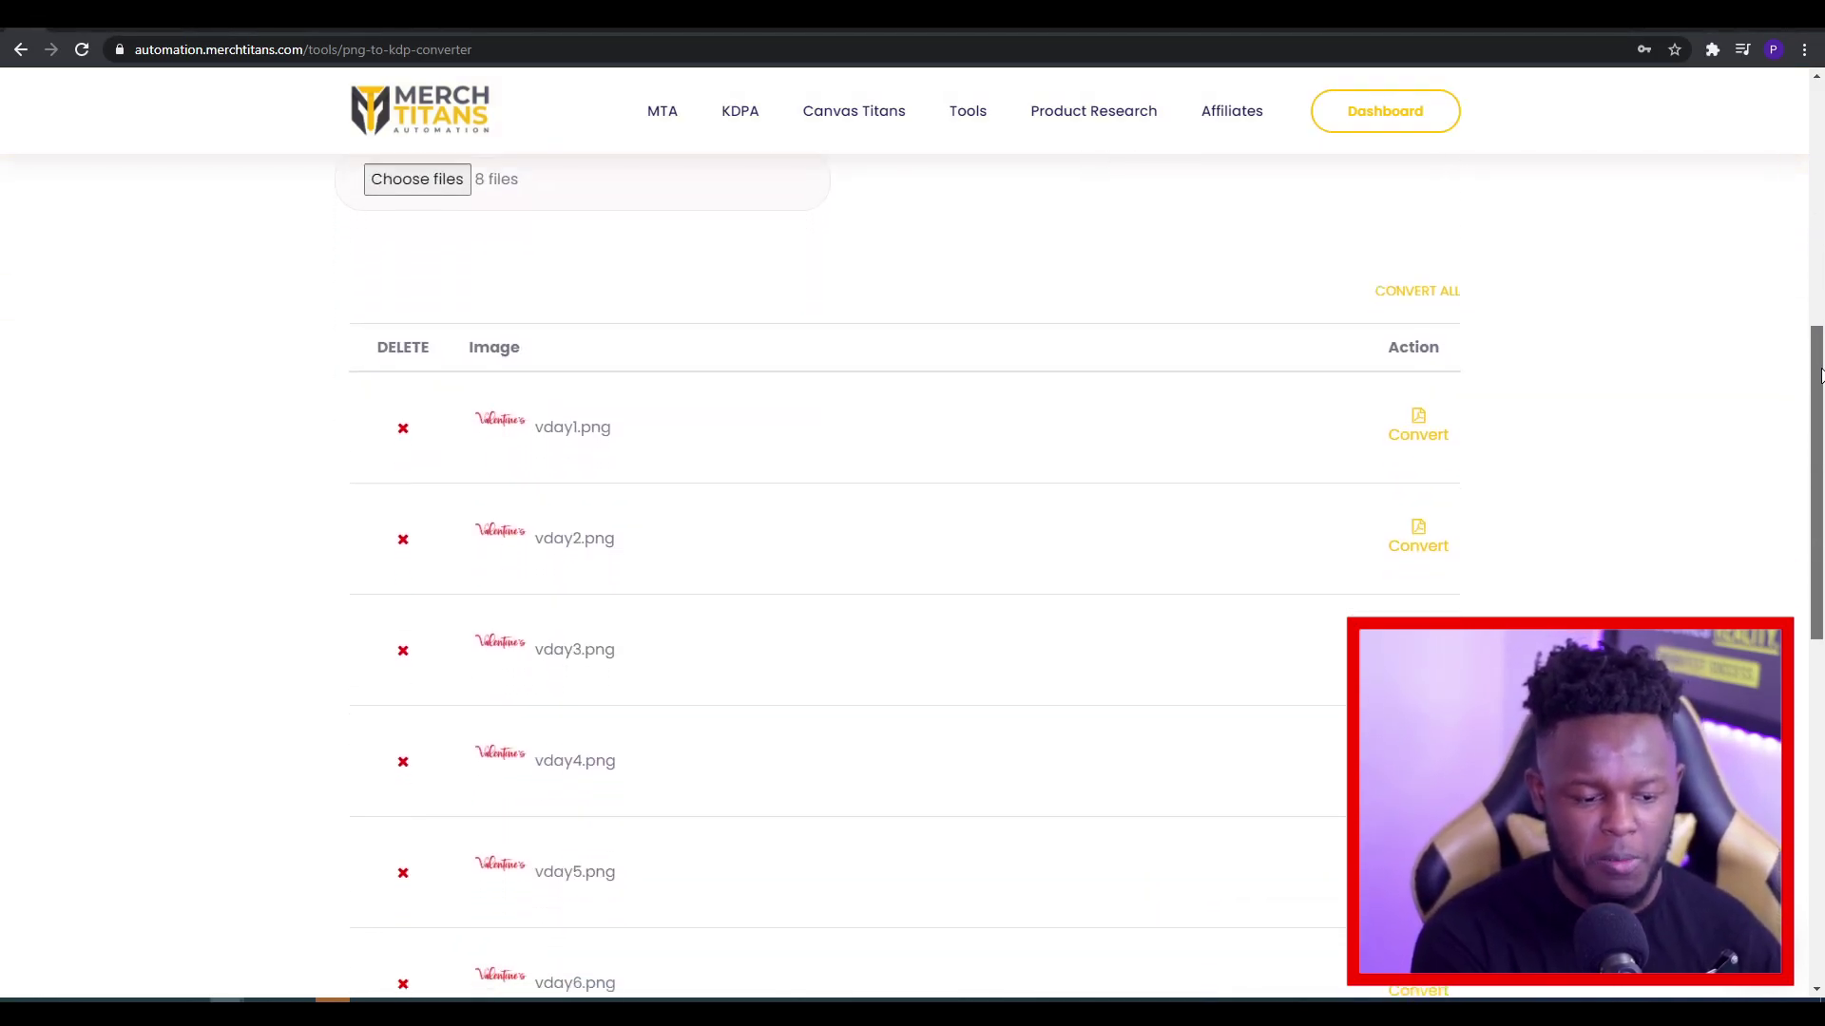
pyautogui.scroll(-5, 913, 570)
pyautogui.scroll(8, 913, 571)
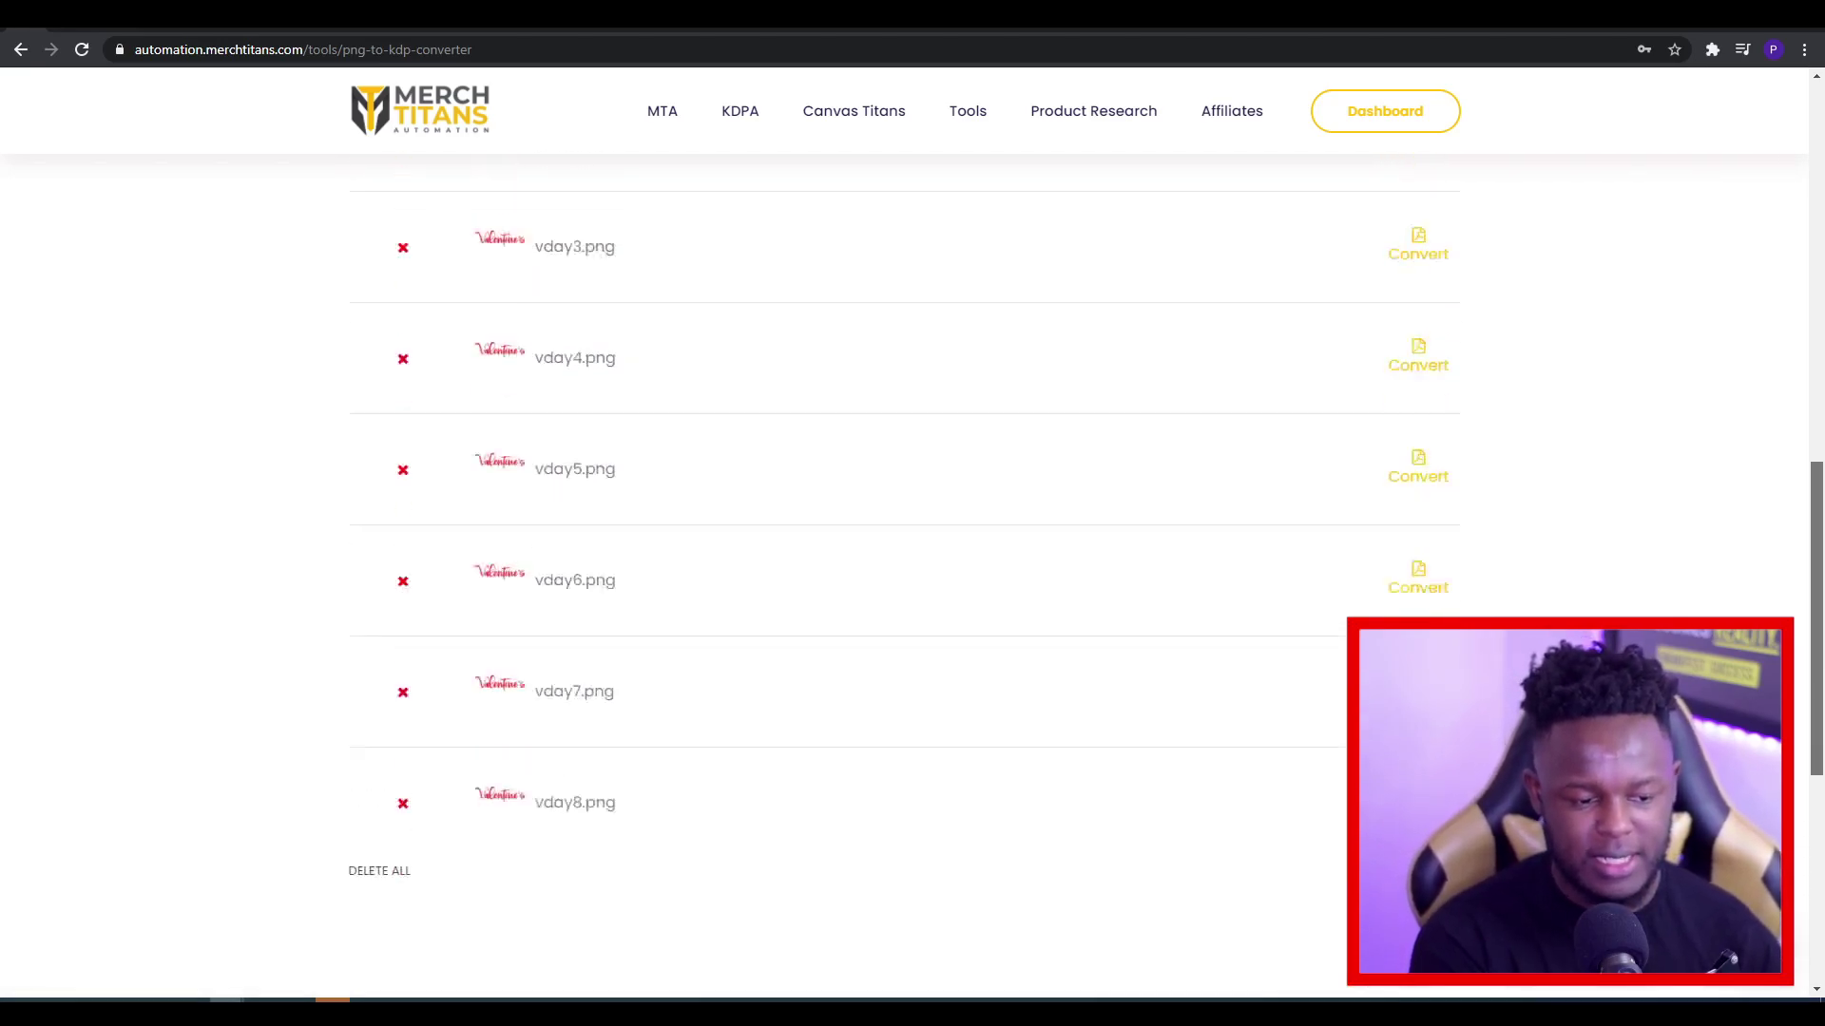
pyautogui.scroll(4, 1816, 257)
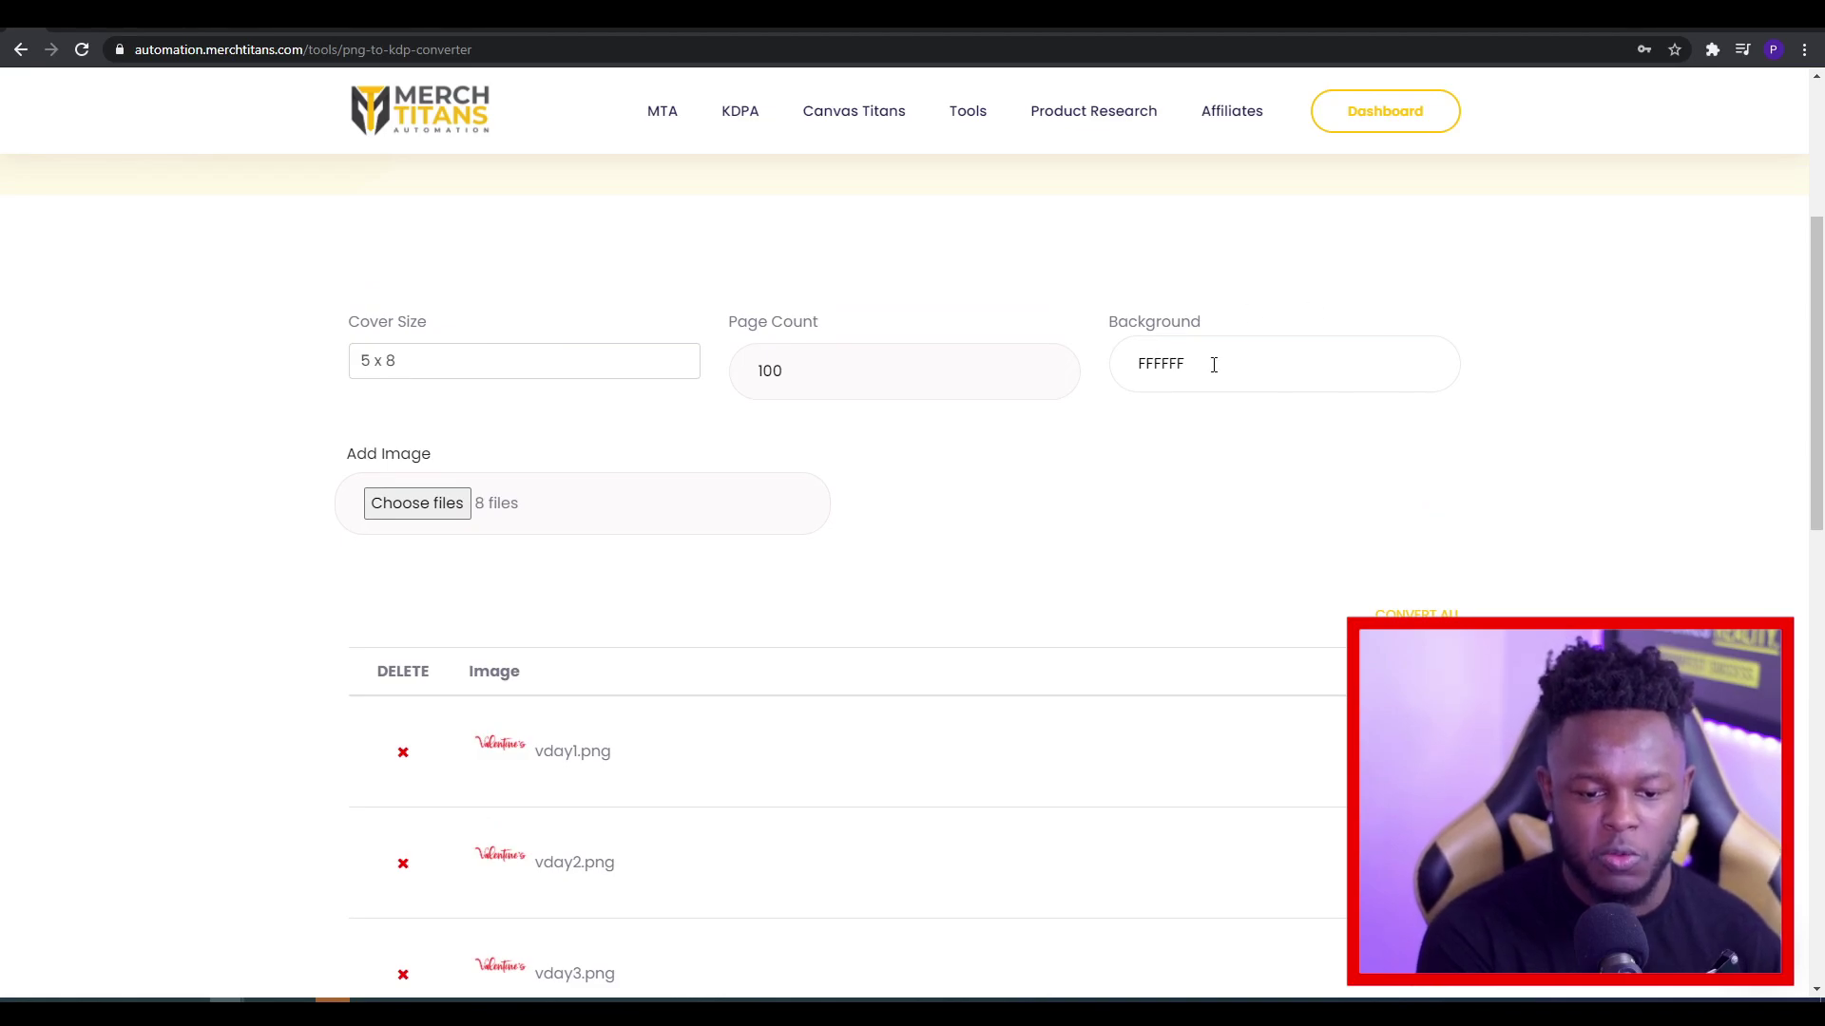
pyautogui.click(1214, 365)
pyautogui.moveTo(1326, 417); pyautogui.dragTo(1324, 591)
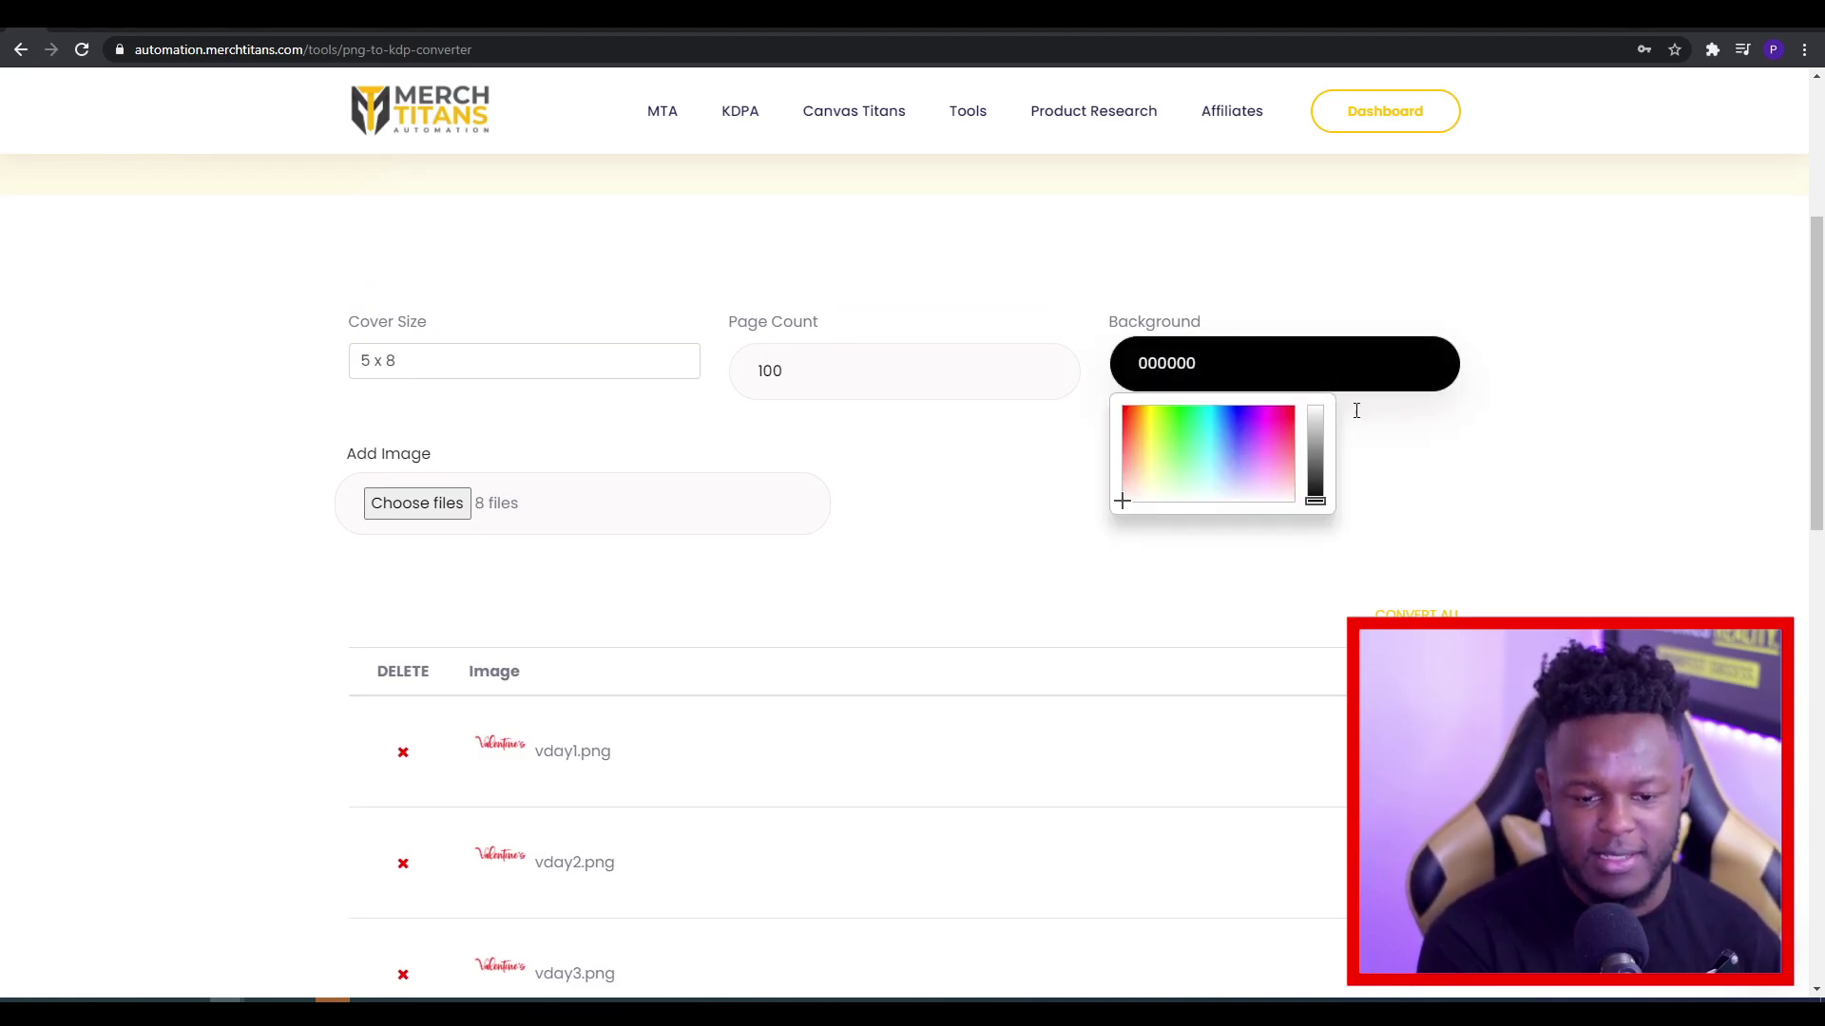
pyautogui.click(1442, 443)
# Convert all eight vday PNGs to 5 x 8 covers and wait for the Download links
pyautogui.scroll(-5, 1189, 497)
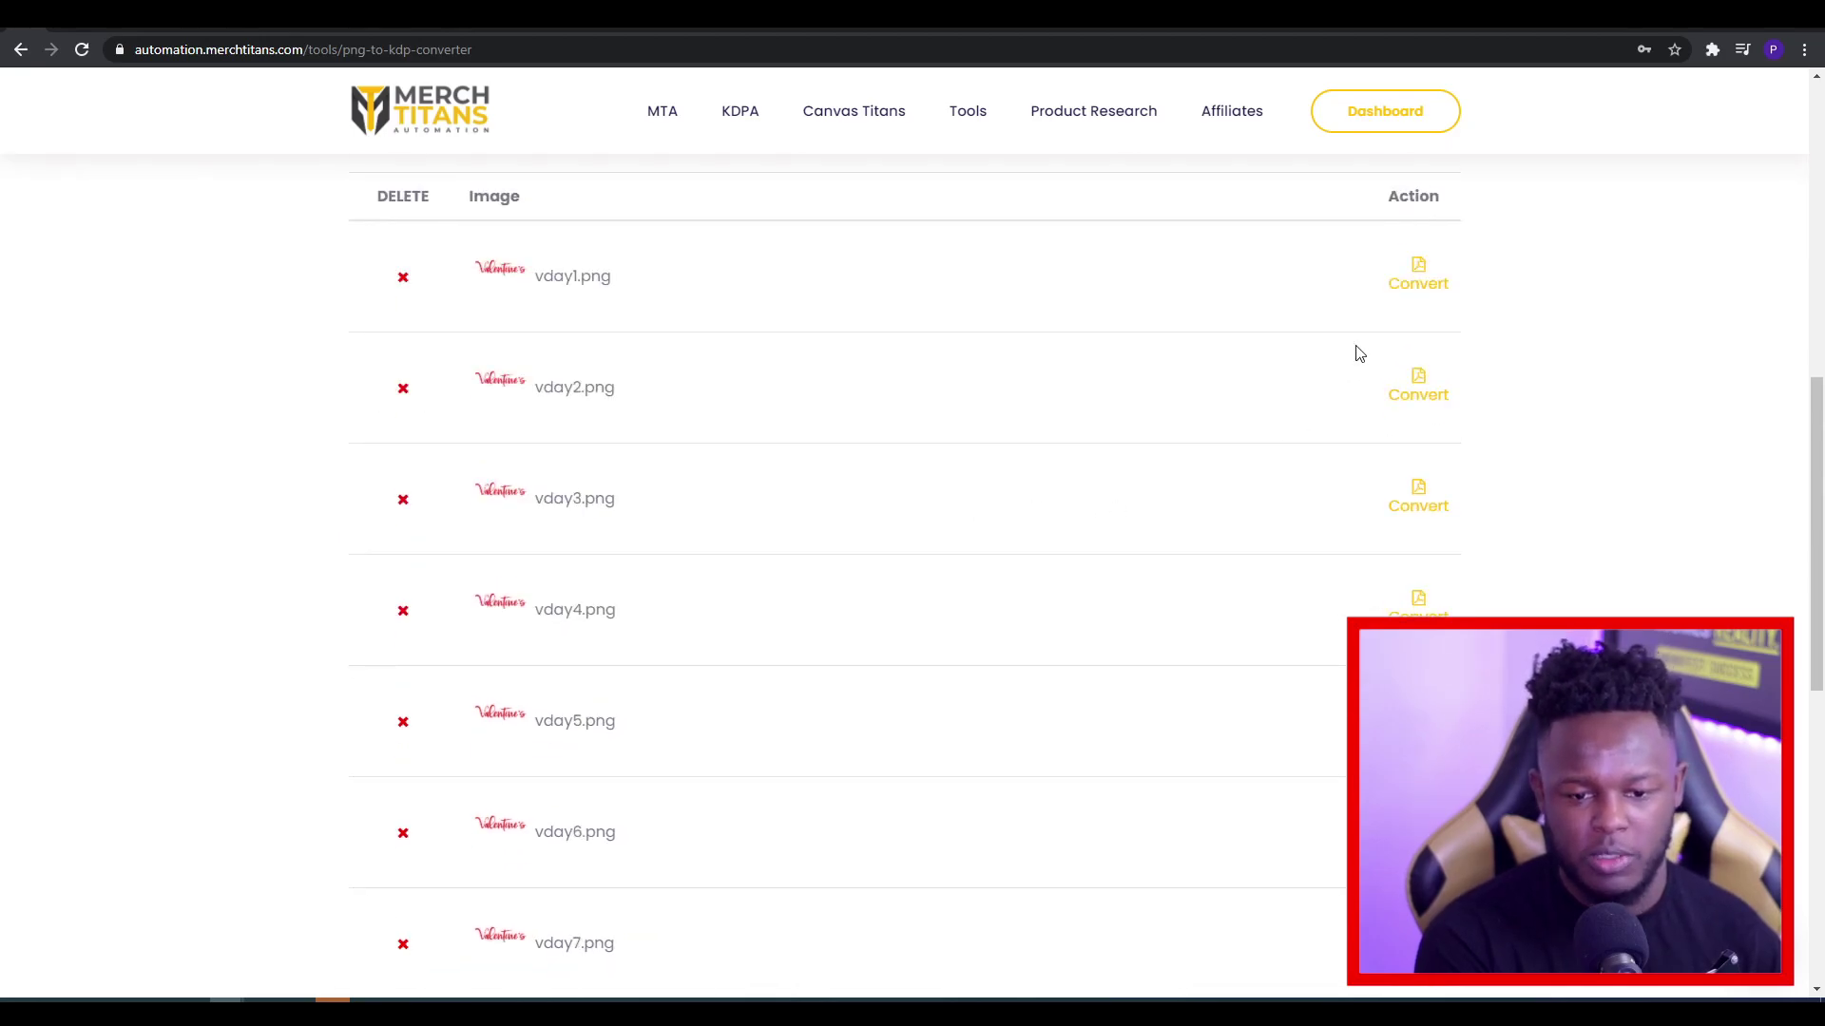
pyautogui.scroll(-7, 1355, 347)
pyautogui.scroll(11, 1354, 348)
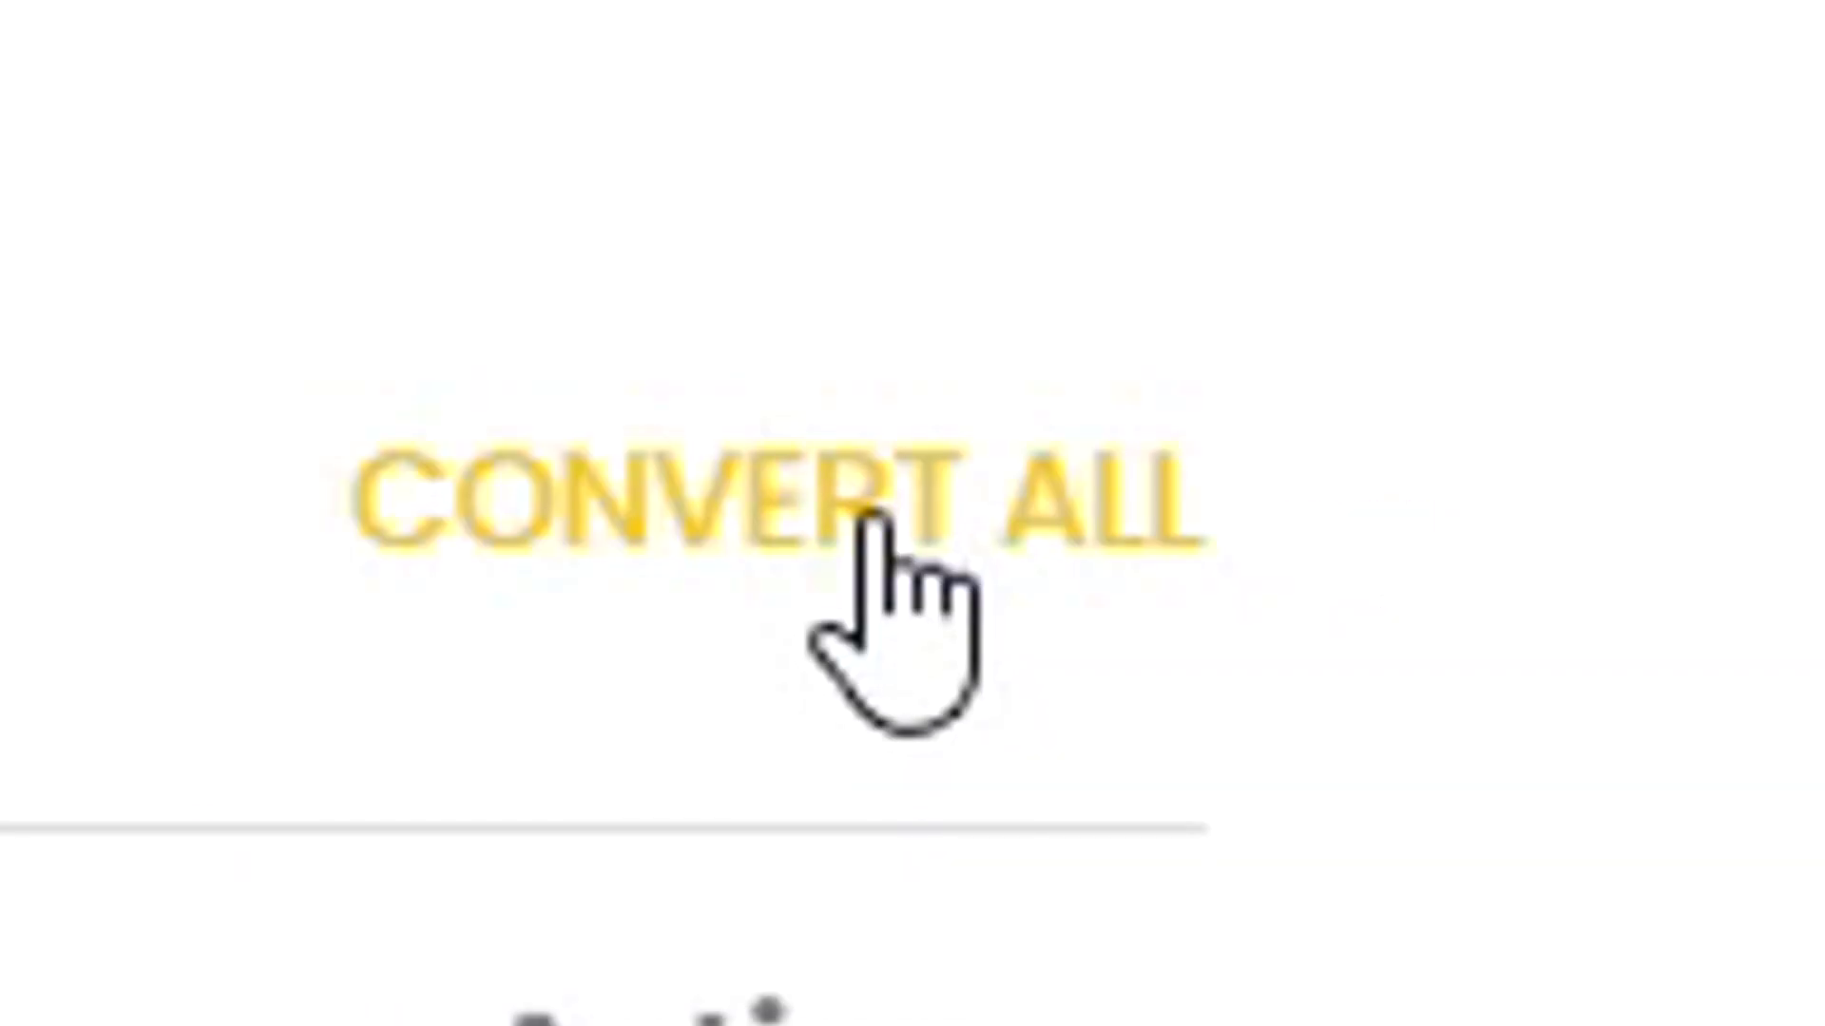
pyautogui.scroll(-4, 1627, 357)
pyautogui.scroll(3, 1600, 354)
pyautogui.click(1423, 553)
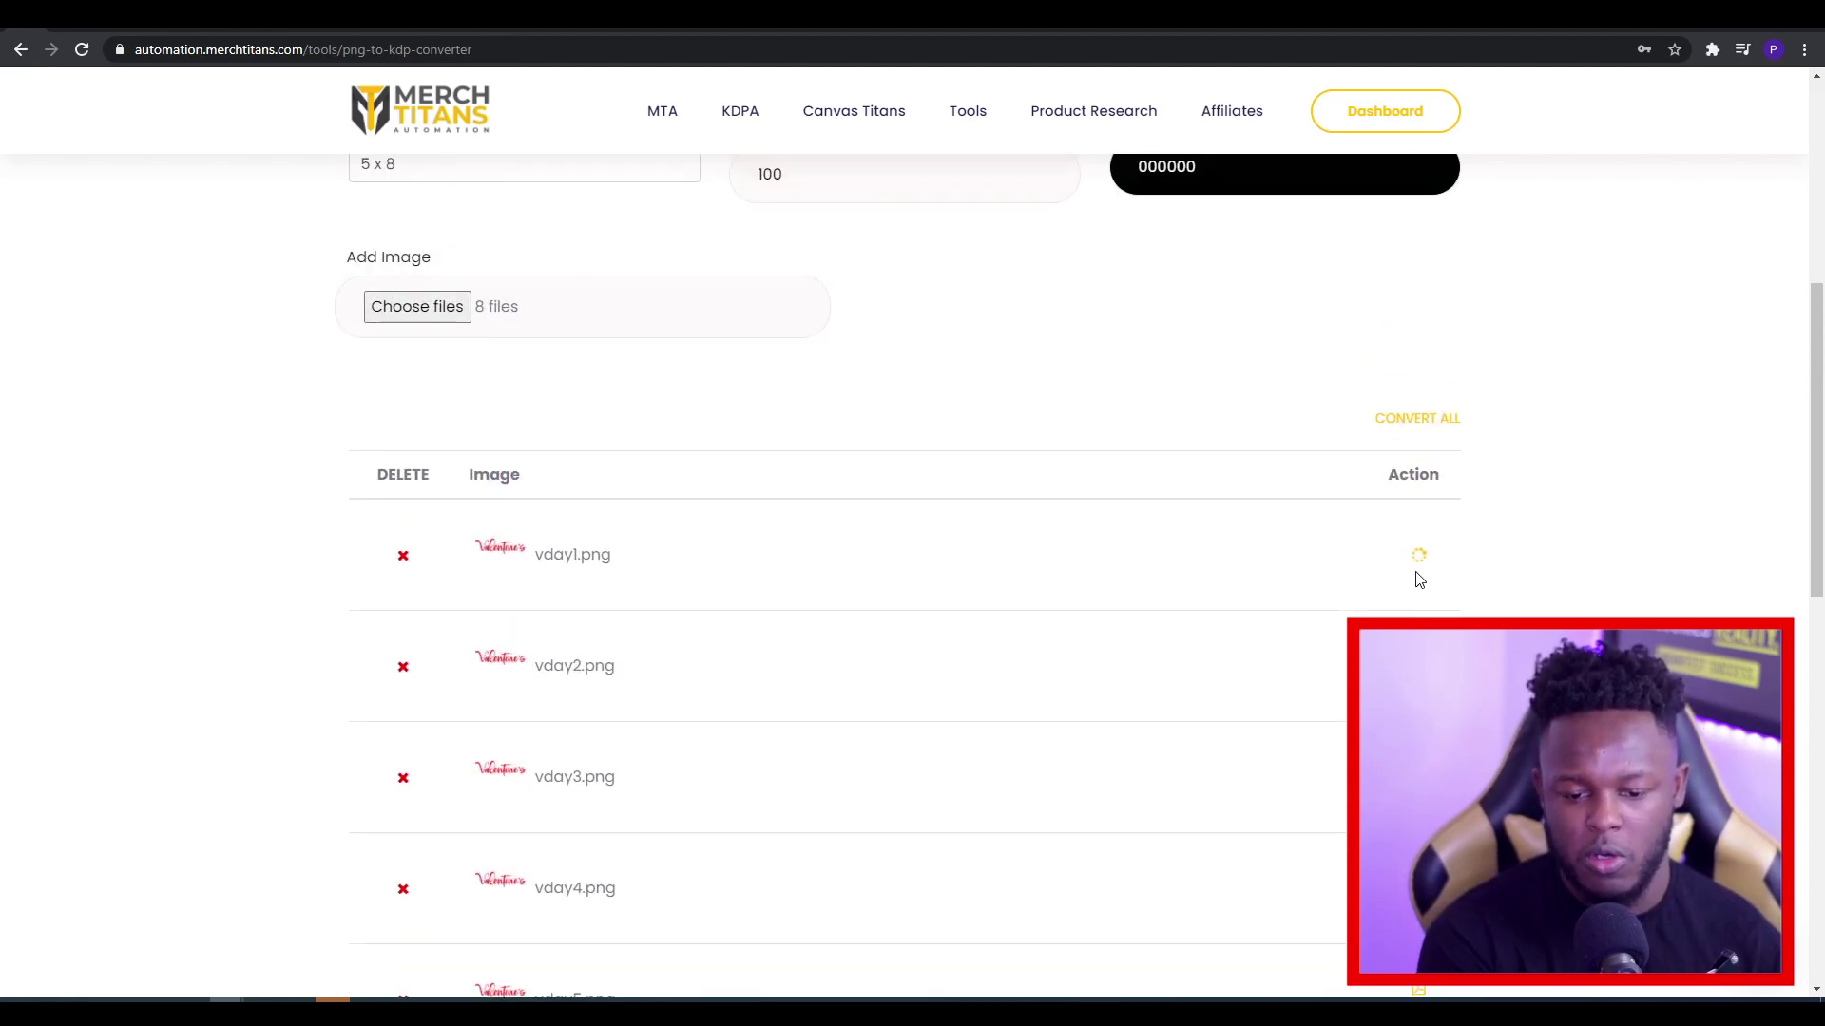
pyautogui.scroll(-5, 1784, 396)
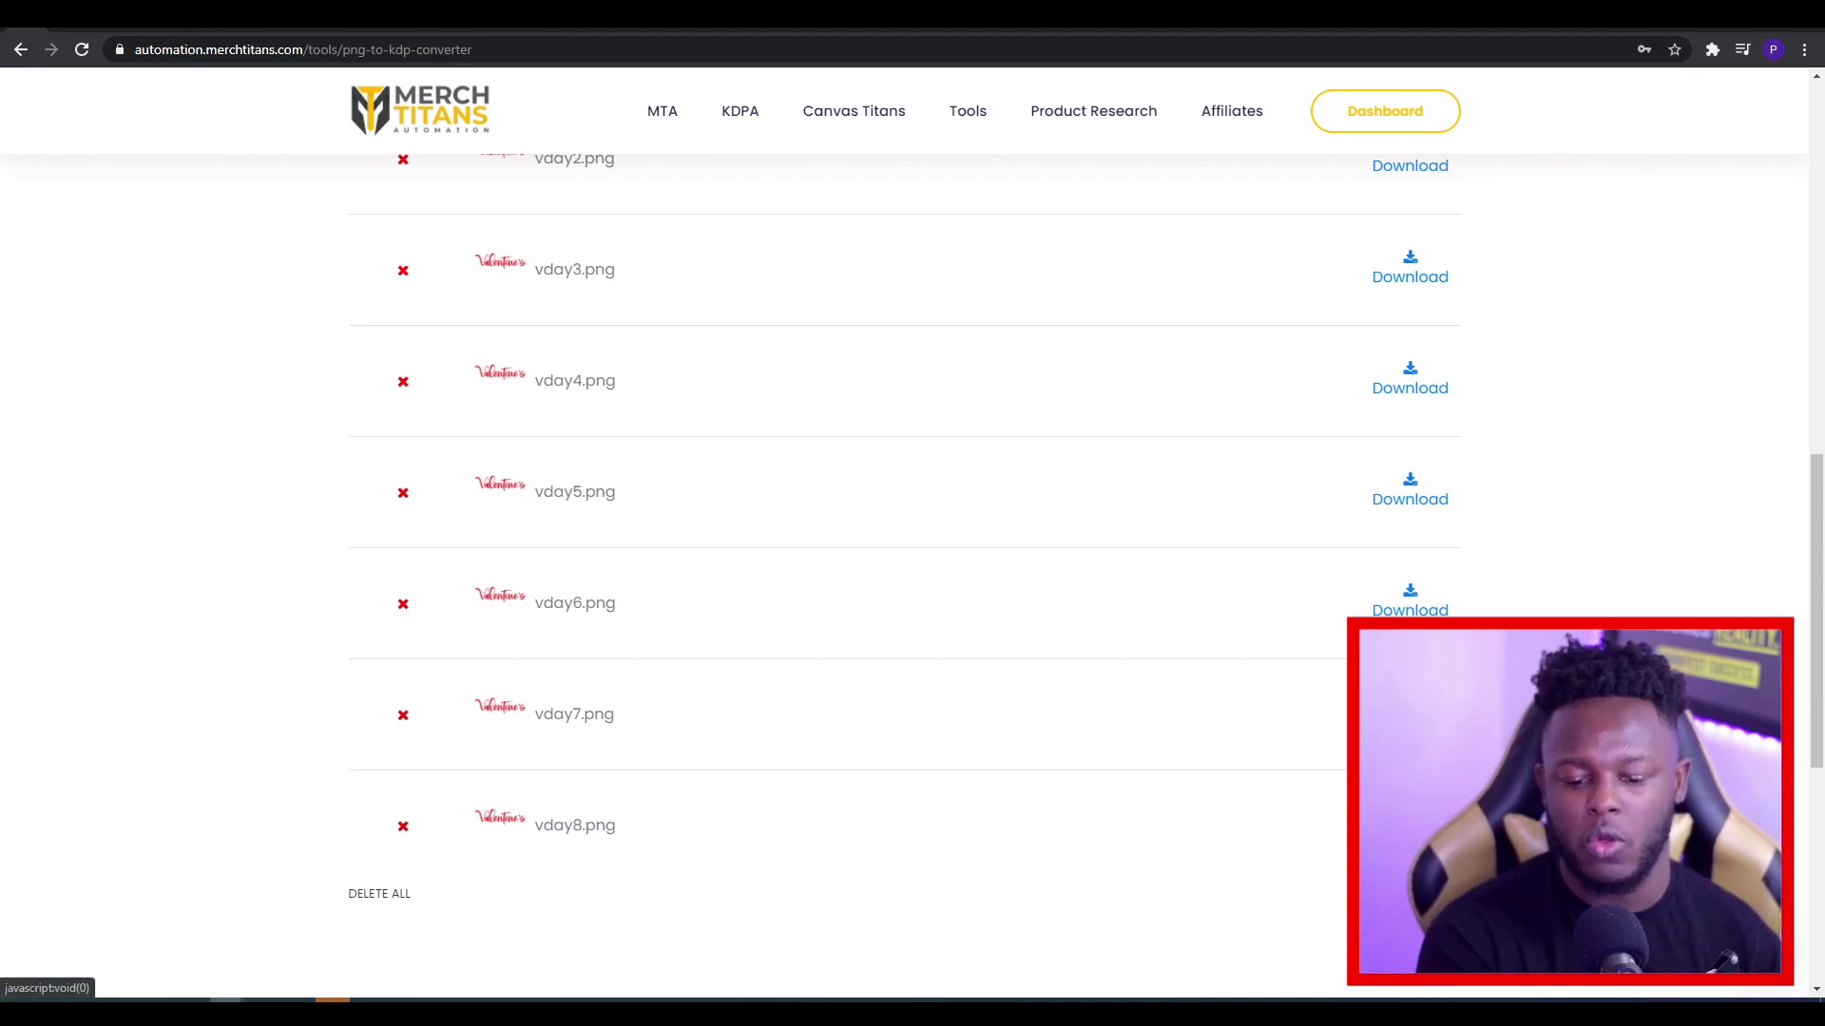
pyautogui.scroll(-1, 1816, 518)
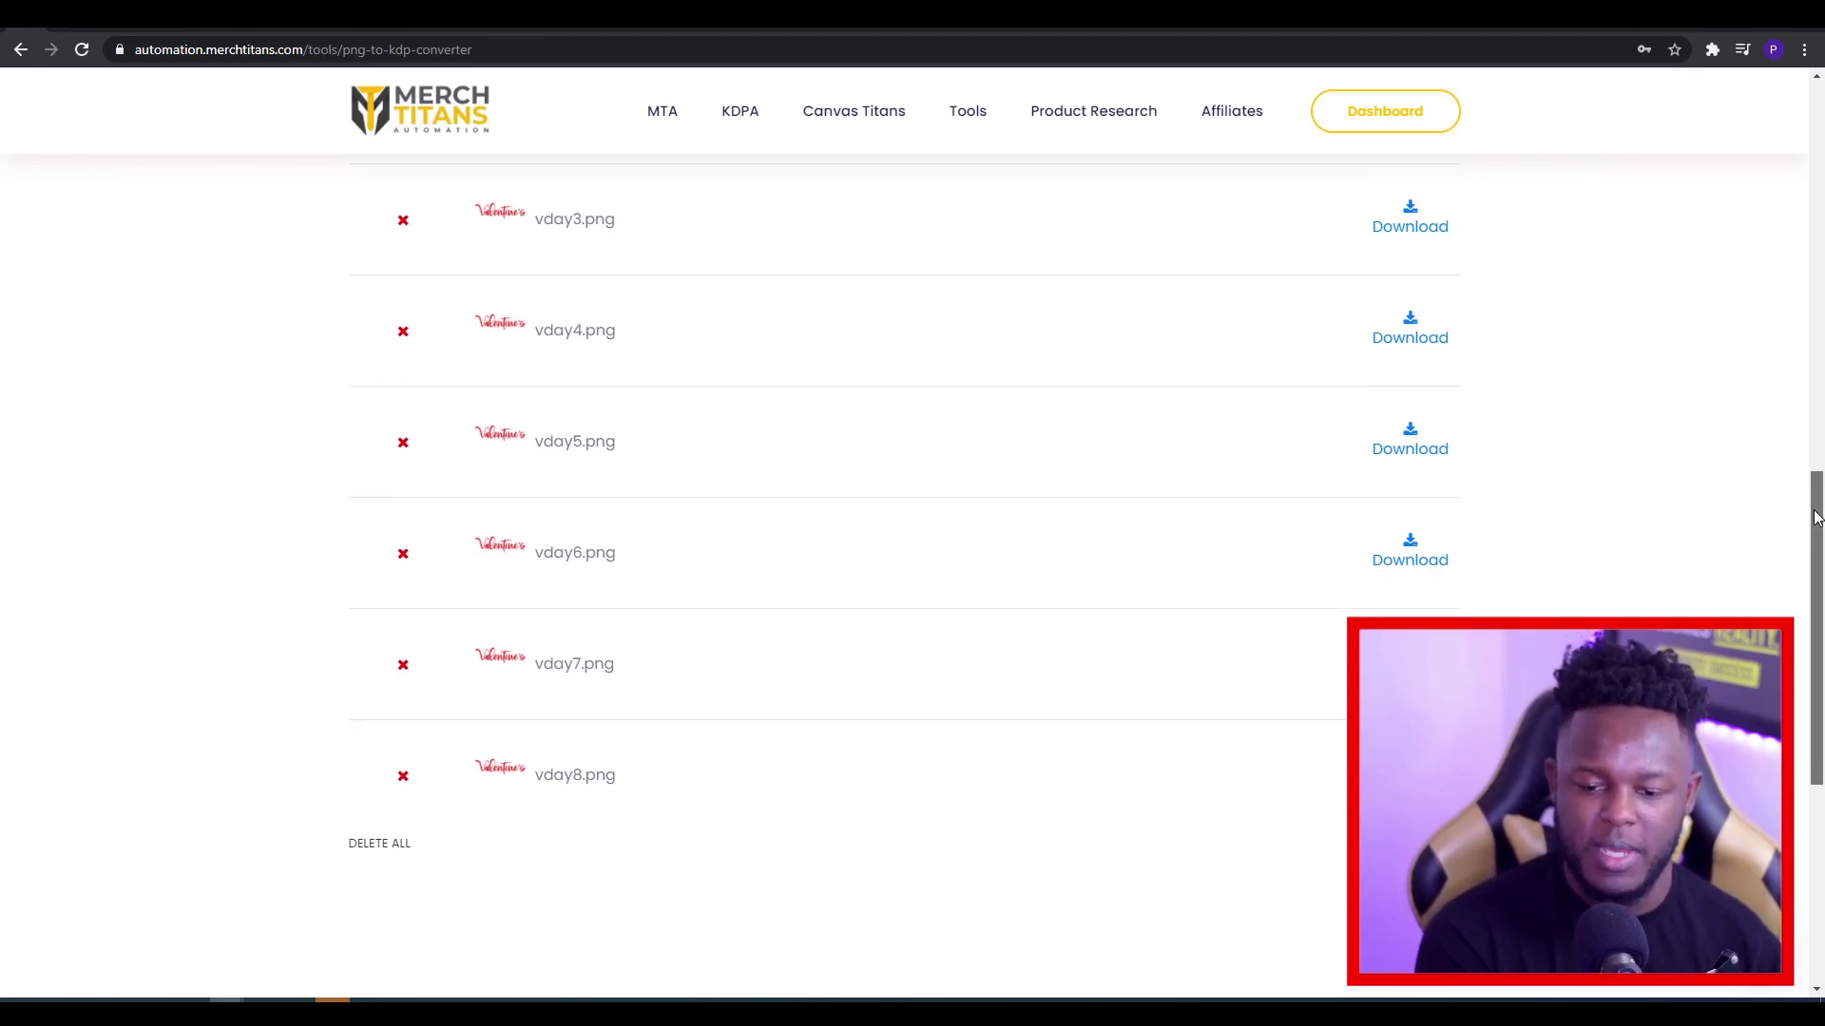
pyautogui.moveTo(1816, 518); pyautogui.dragTo(1817, 564)
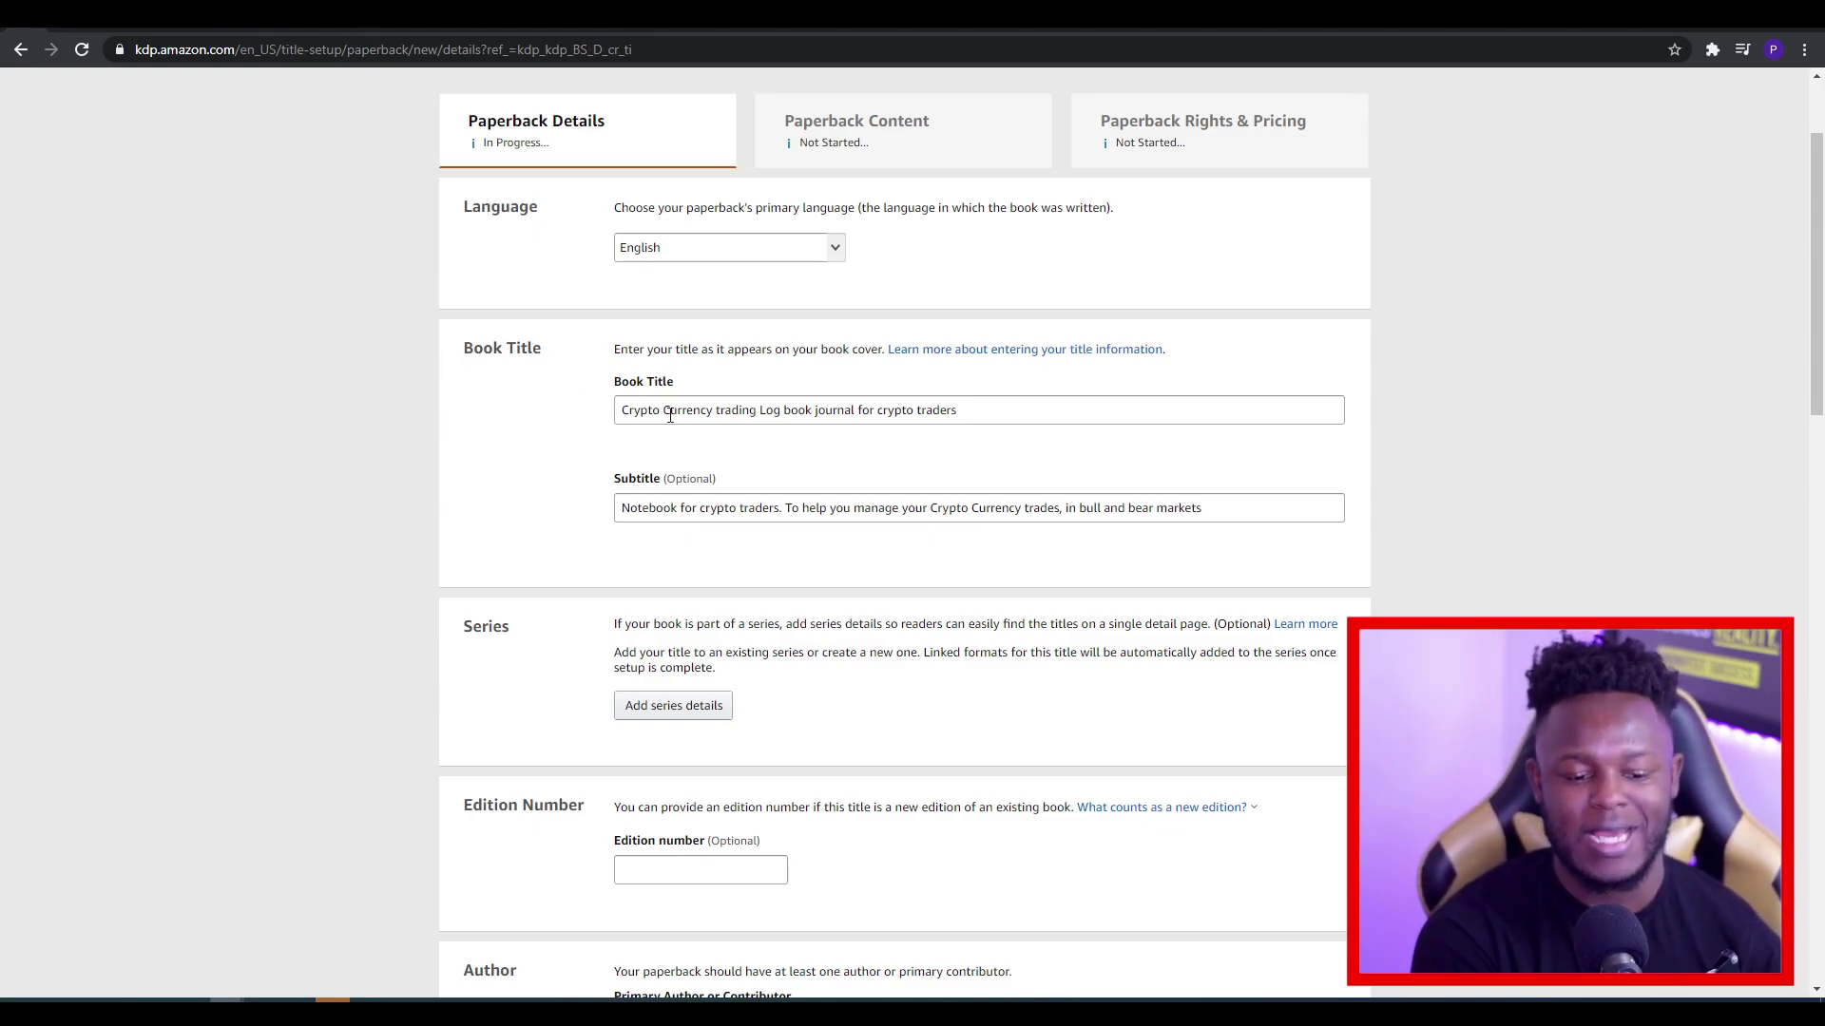
pyautogui.moveTo(624, 416); pyautogui.dragTo(1049, 412)
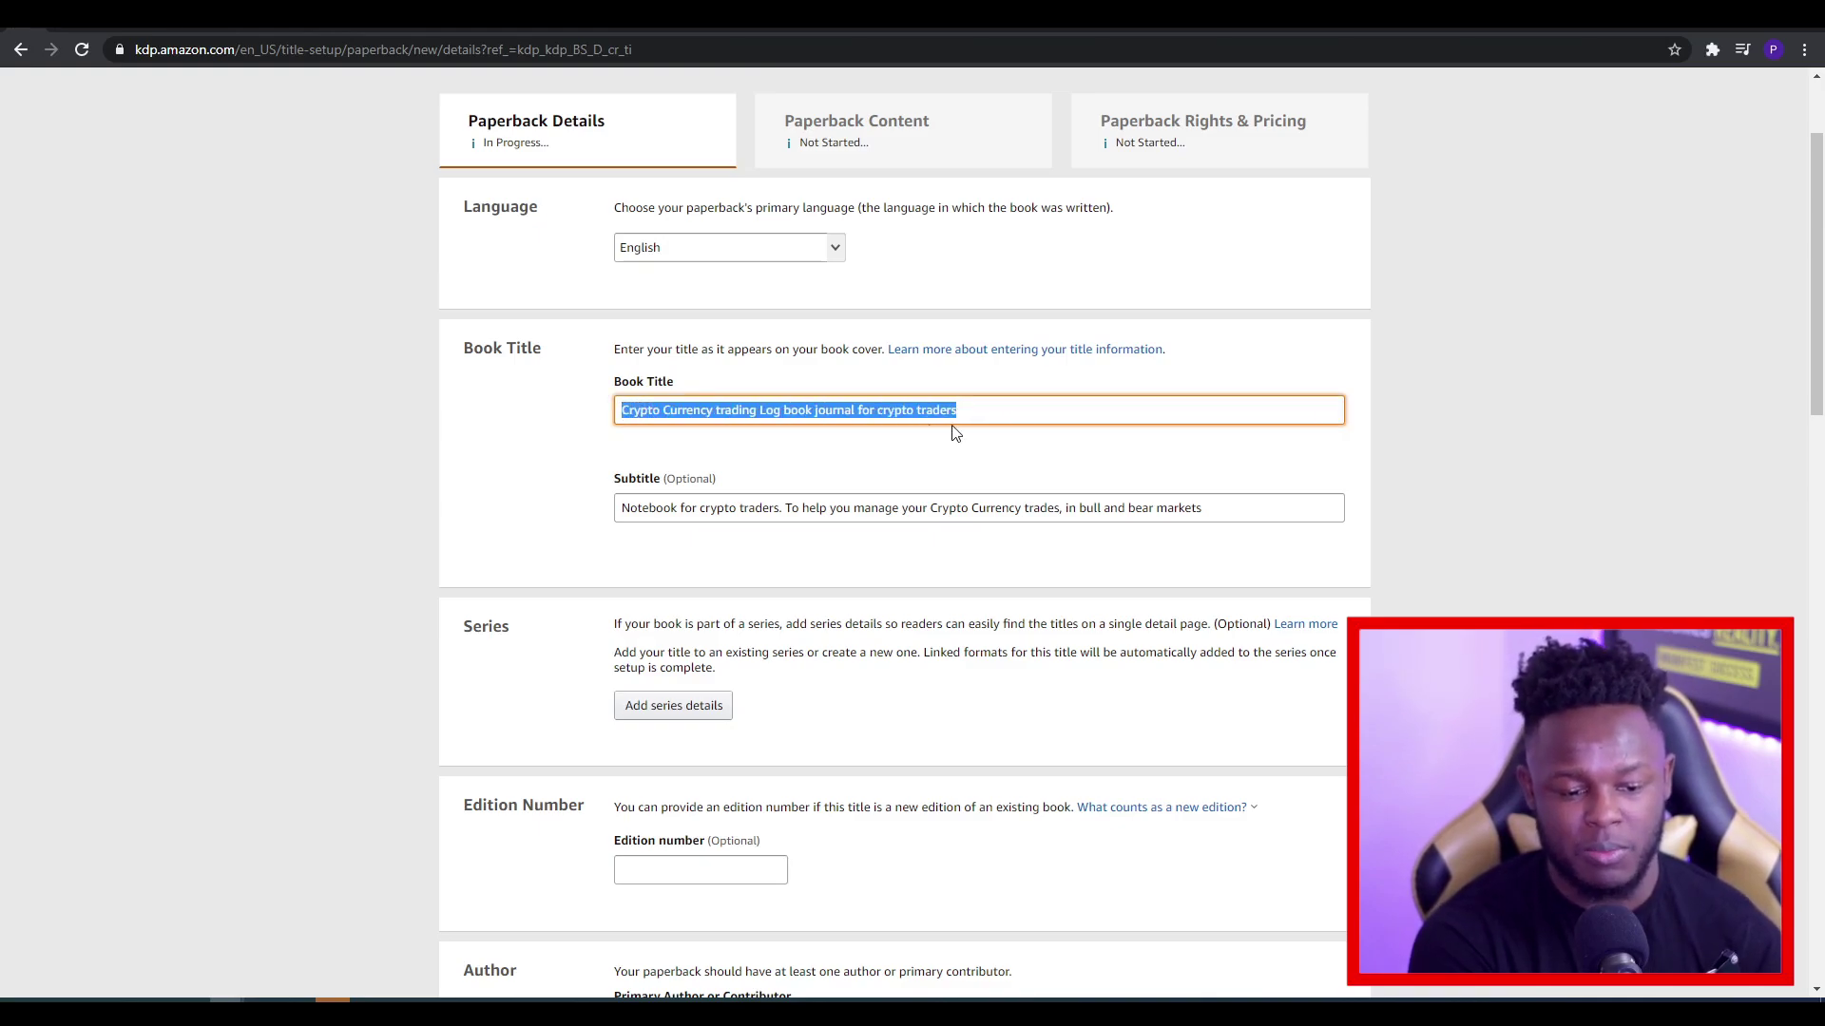
pyautogui.click(900, 426)
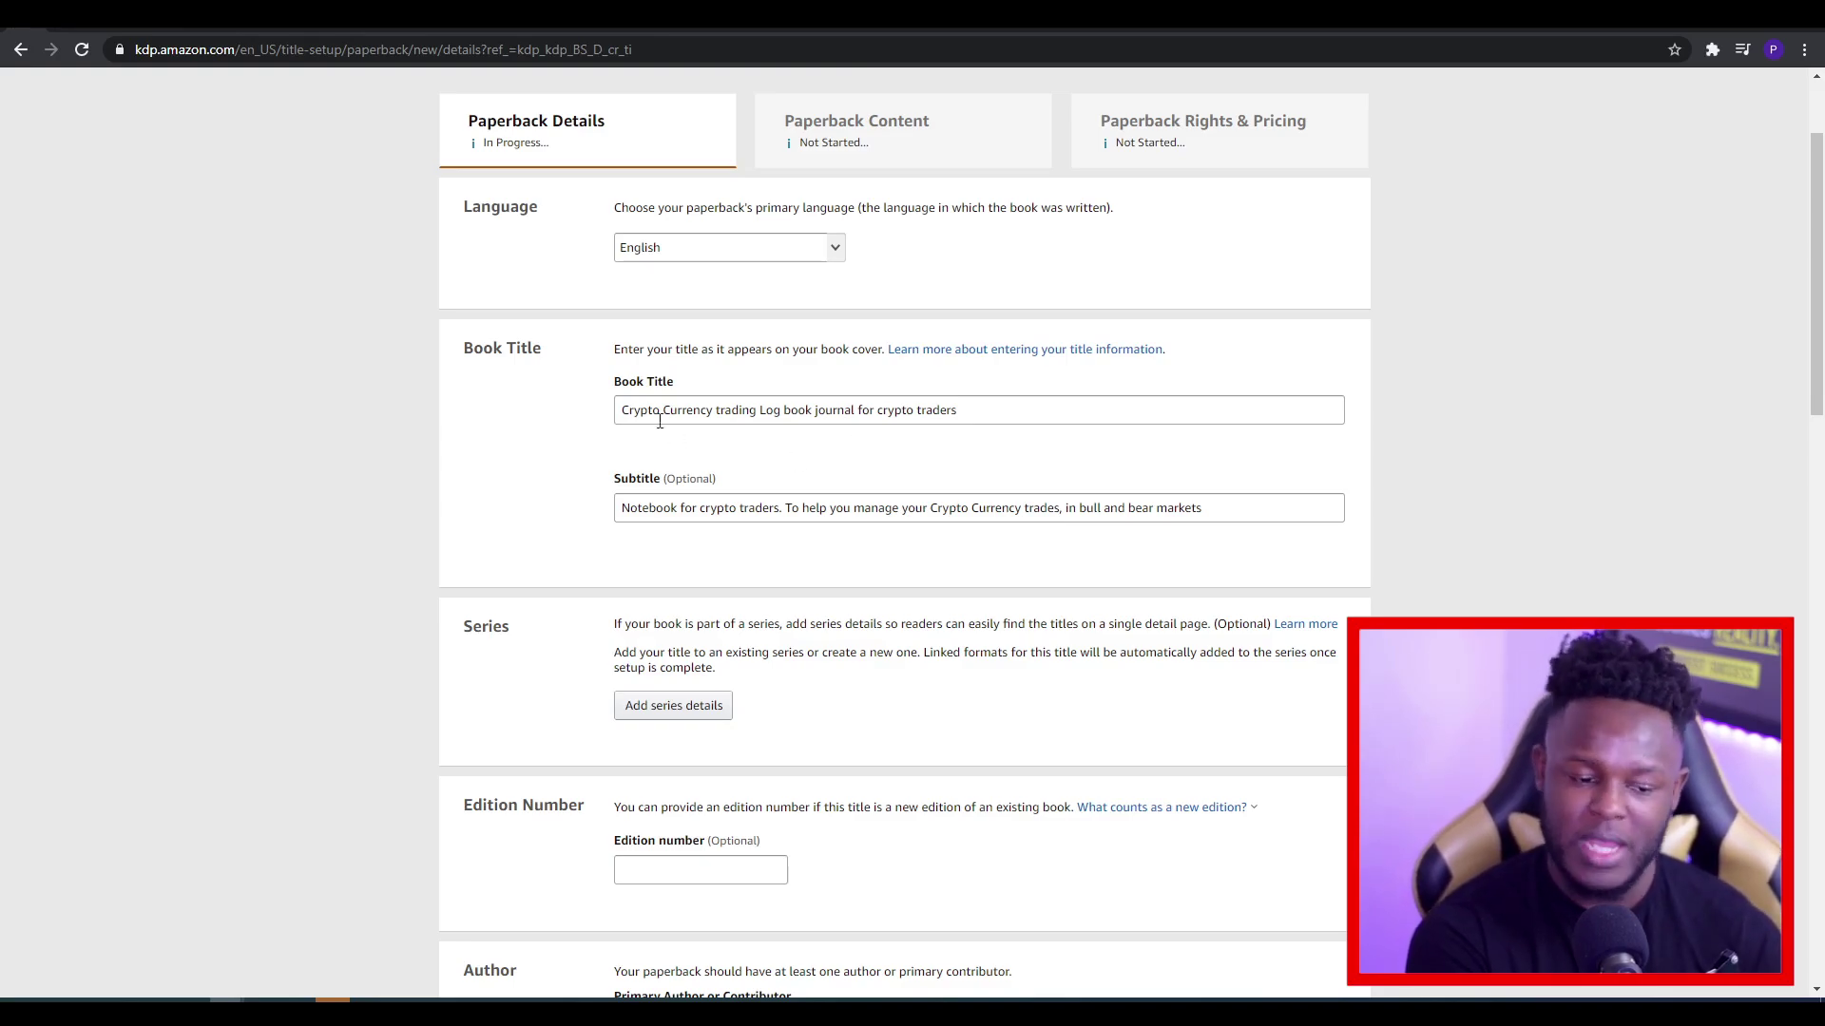
pyautogui.moveTo(620, 411); pyautogui.dragTo(1011, 434)
pyautogui.click(983, 436)
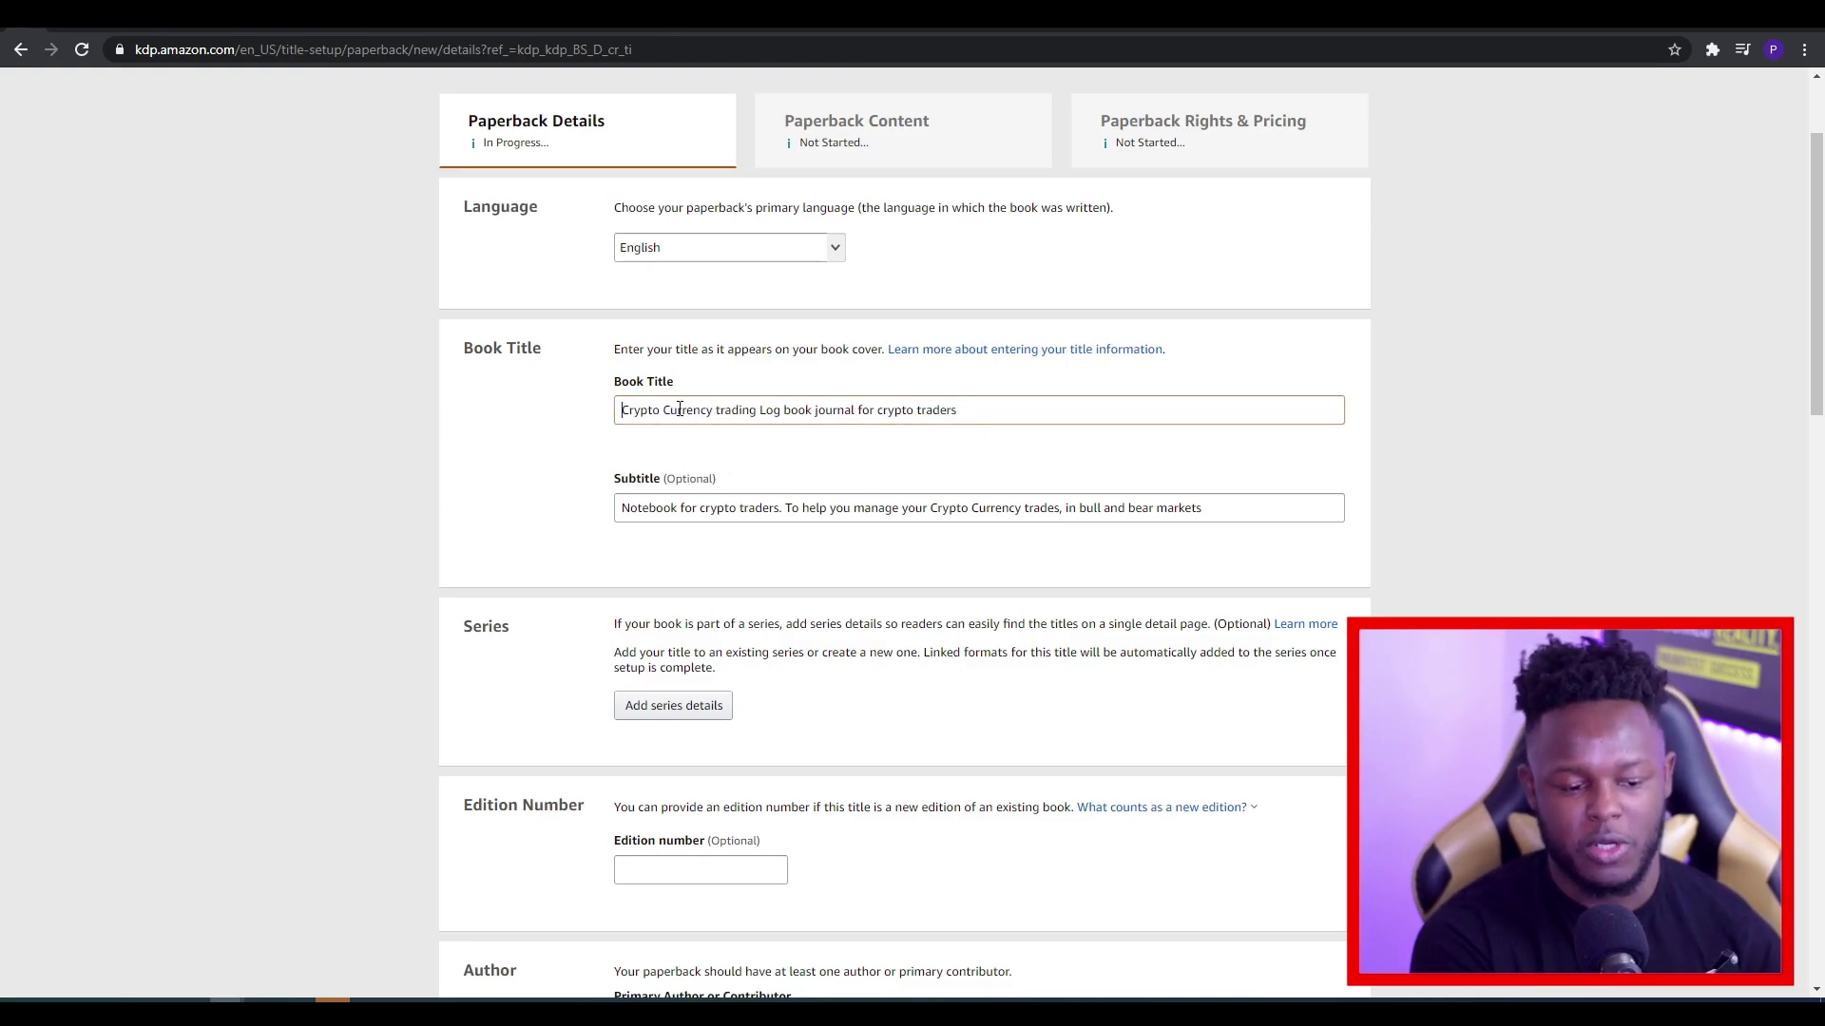
pyautogui.moveTo(622, 410); pyautogui.dragTo(714, 411)
pyautogui.click(884, 438)
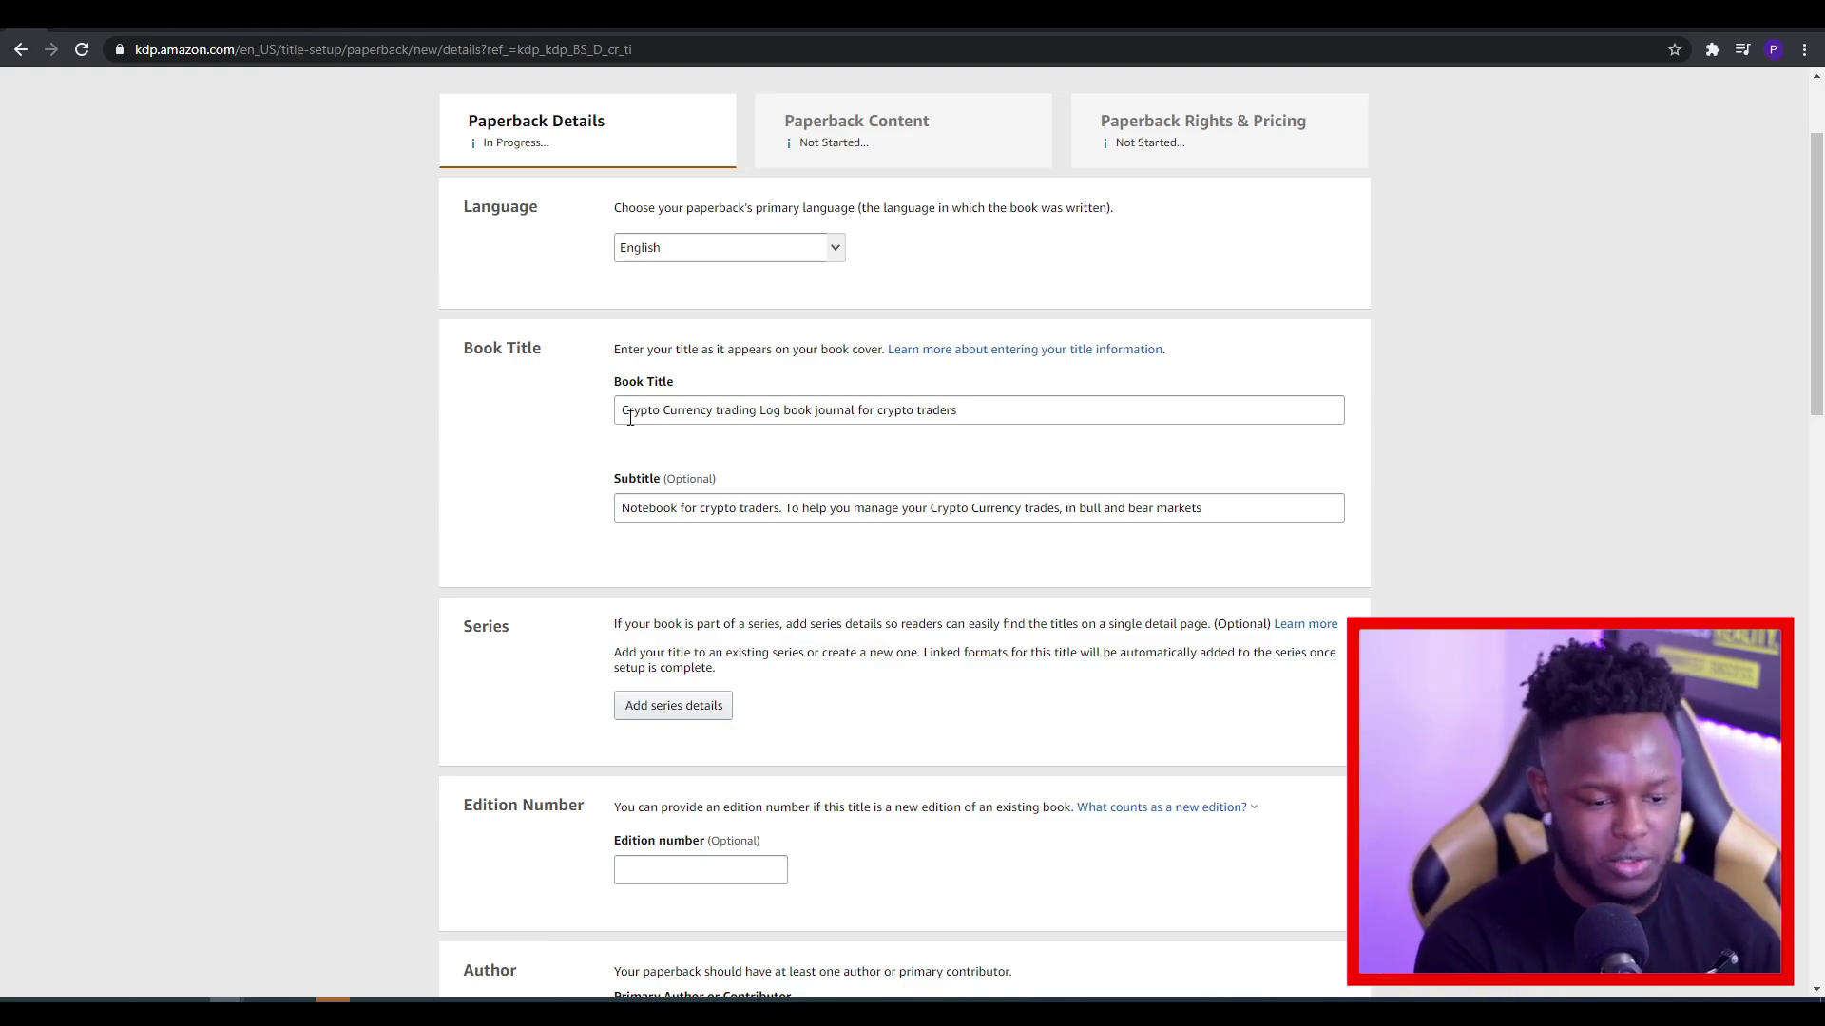
pyautogui.click(615, 504)
pyautogui.moveTo(615, 499); pyautogui.dragTo(1462, 469)
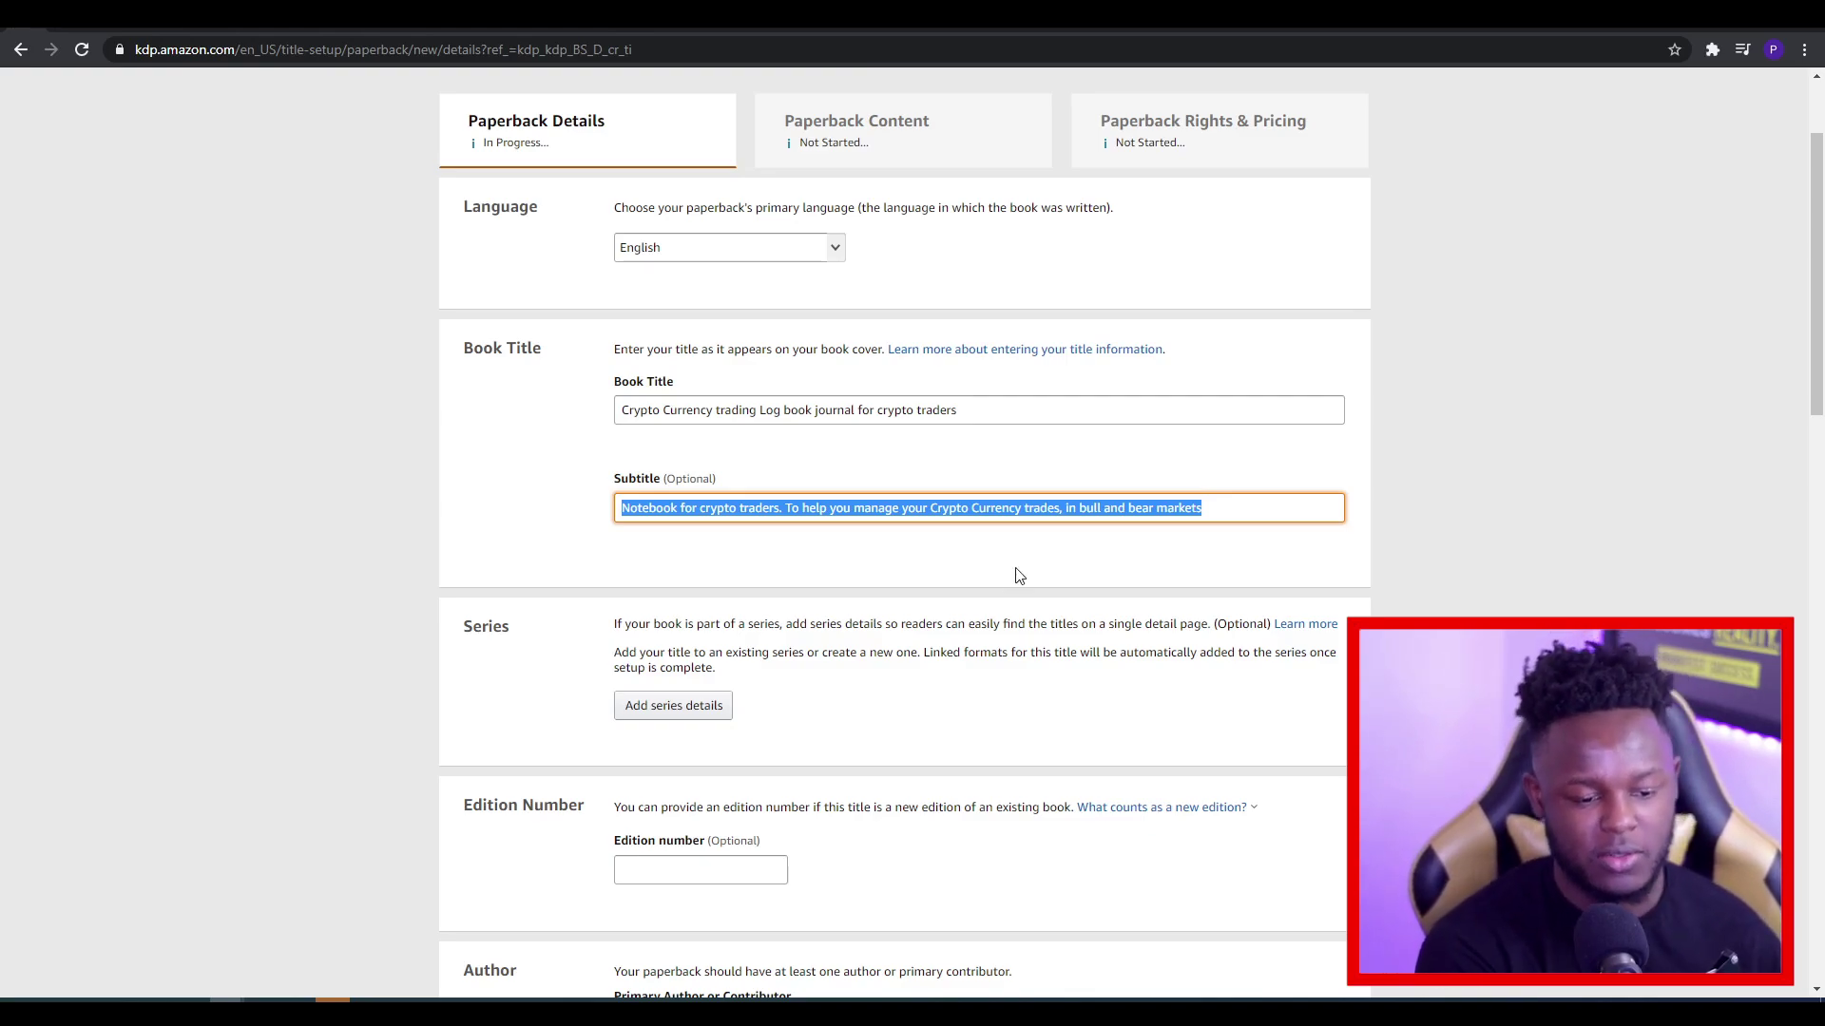
pyautogui.click(787, 583)
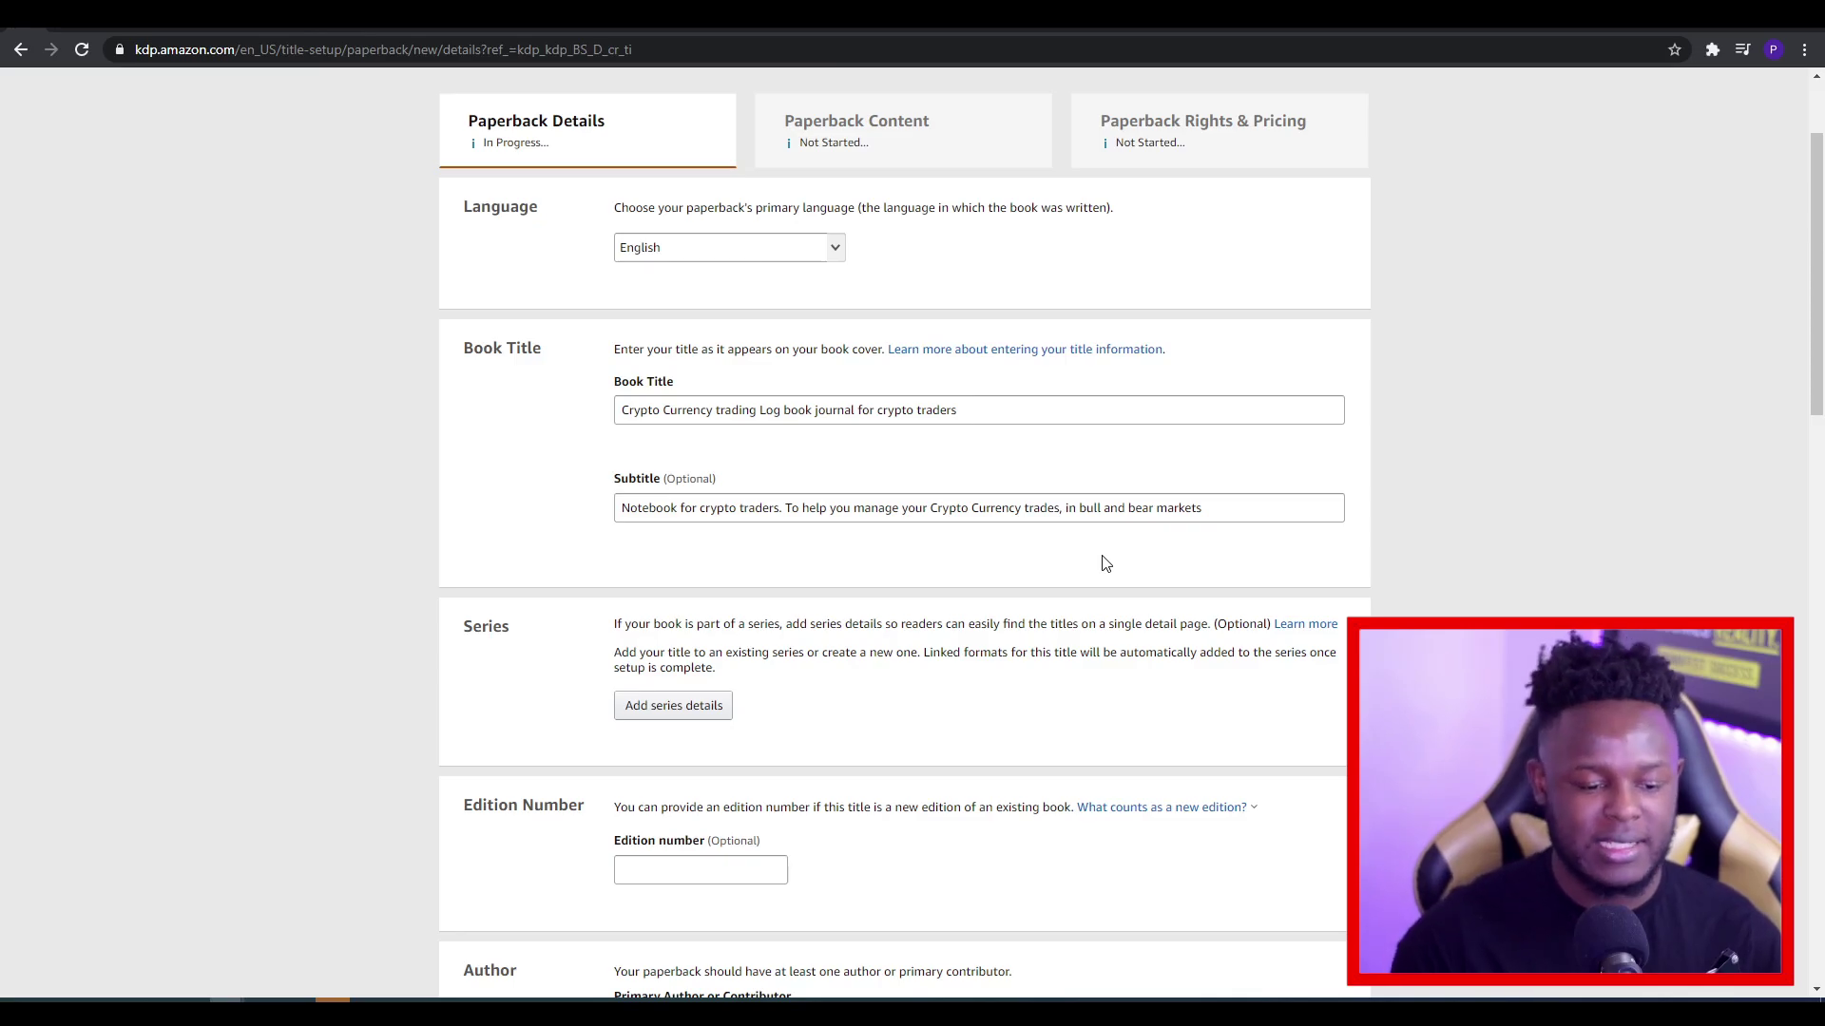
pyautogui.scroll(-2, 277, 335)
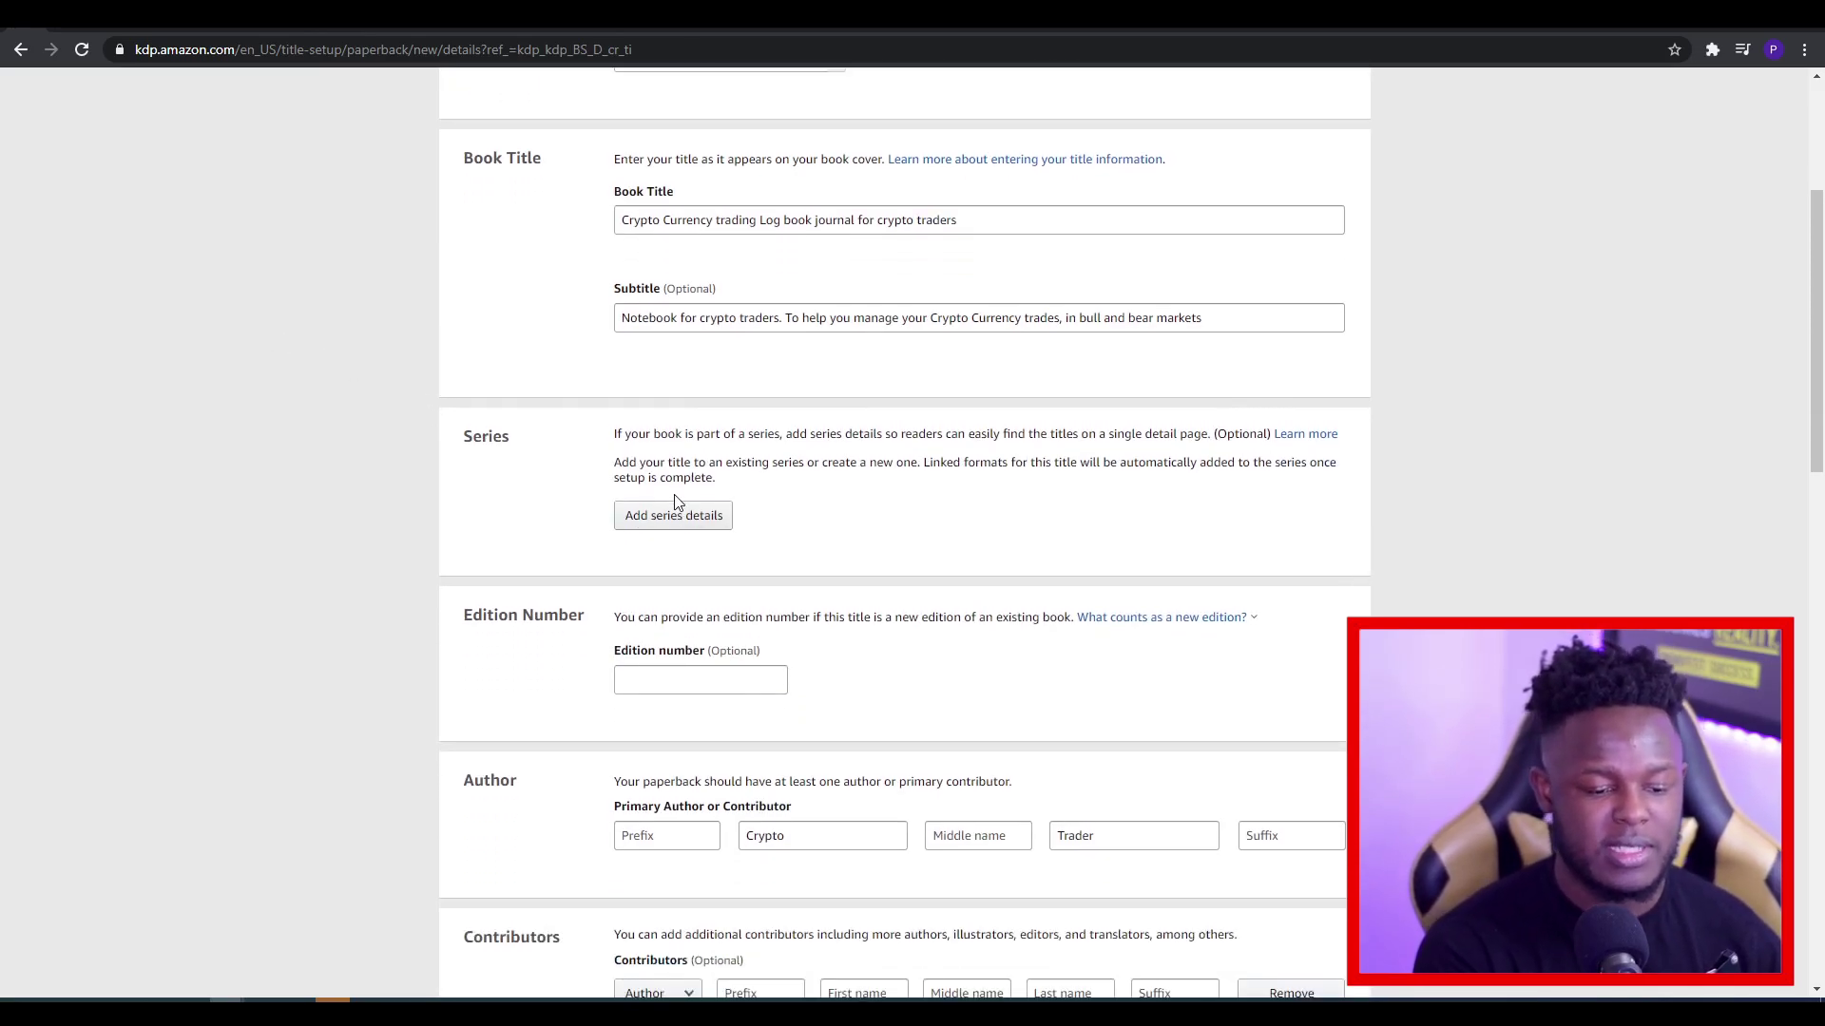
pyautogui.scroll(-2, 678, 502)
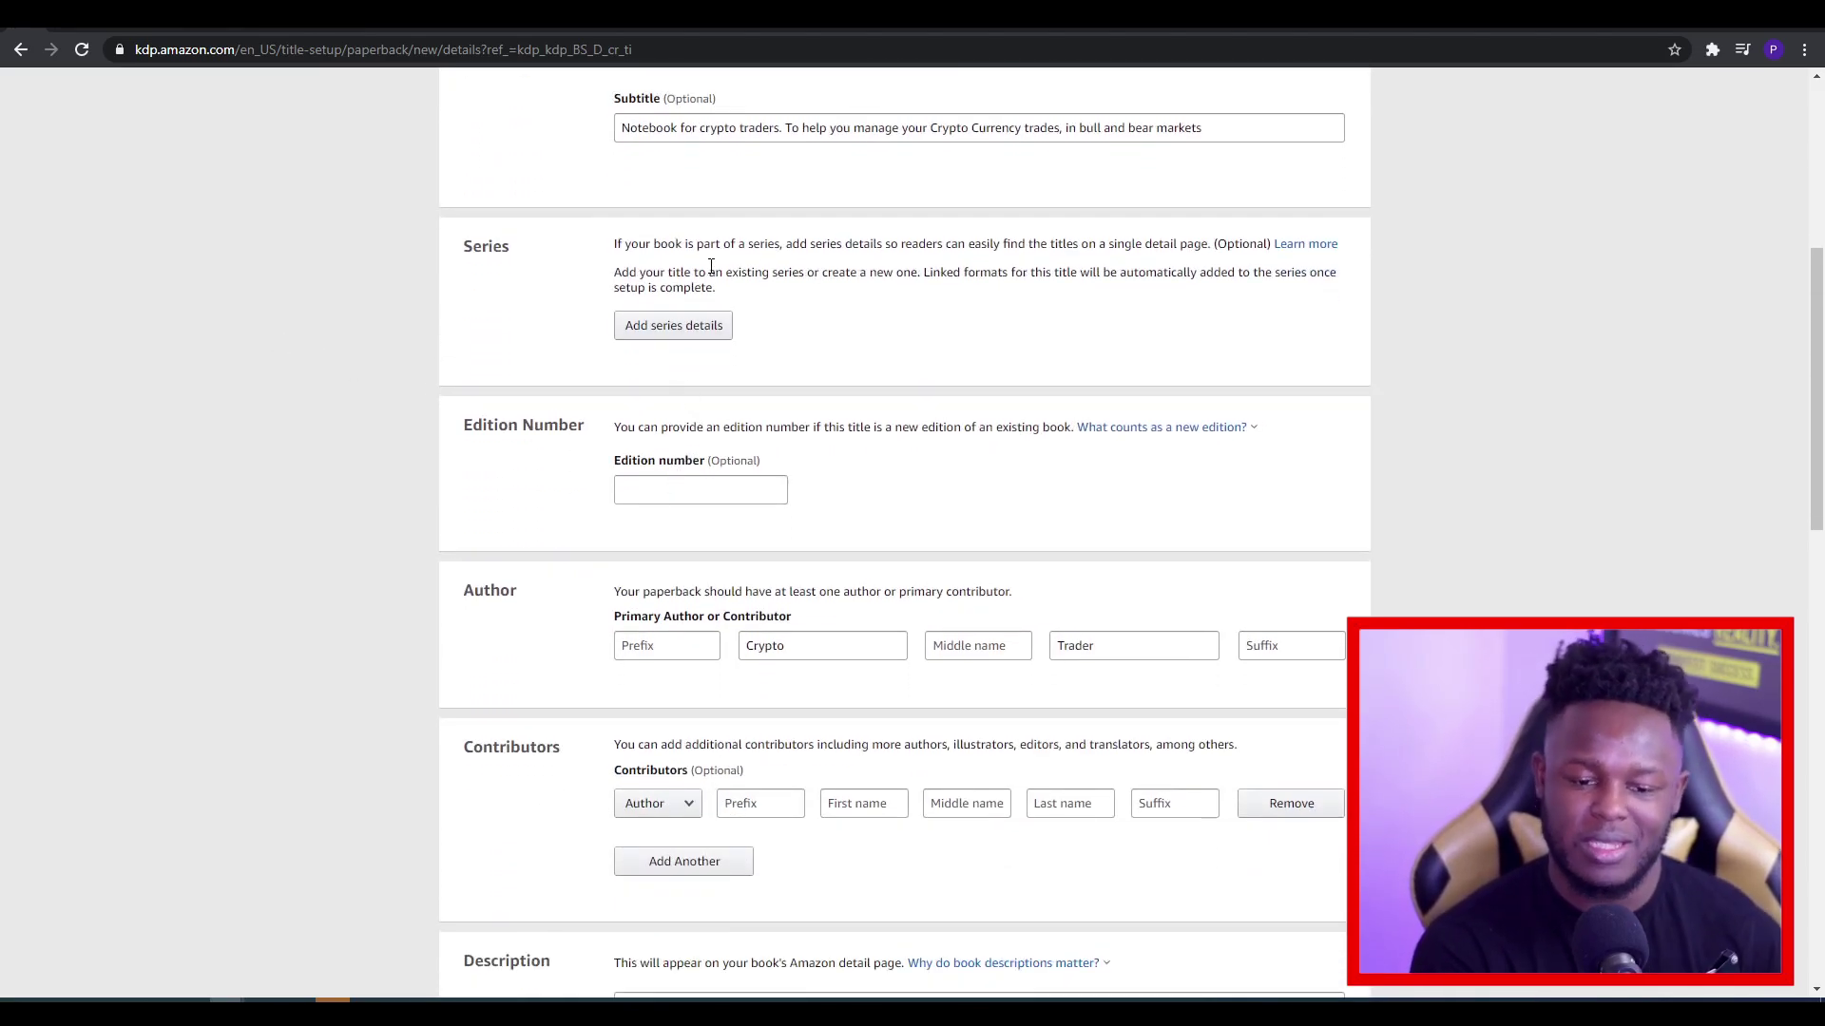
pyautogui.scroll(-2, 529, 290)
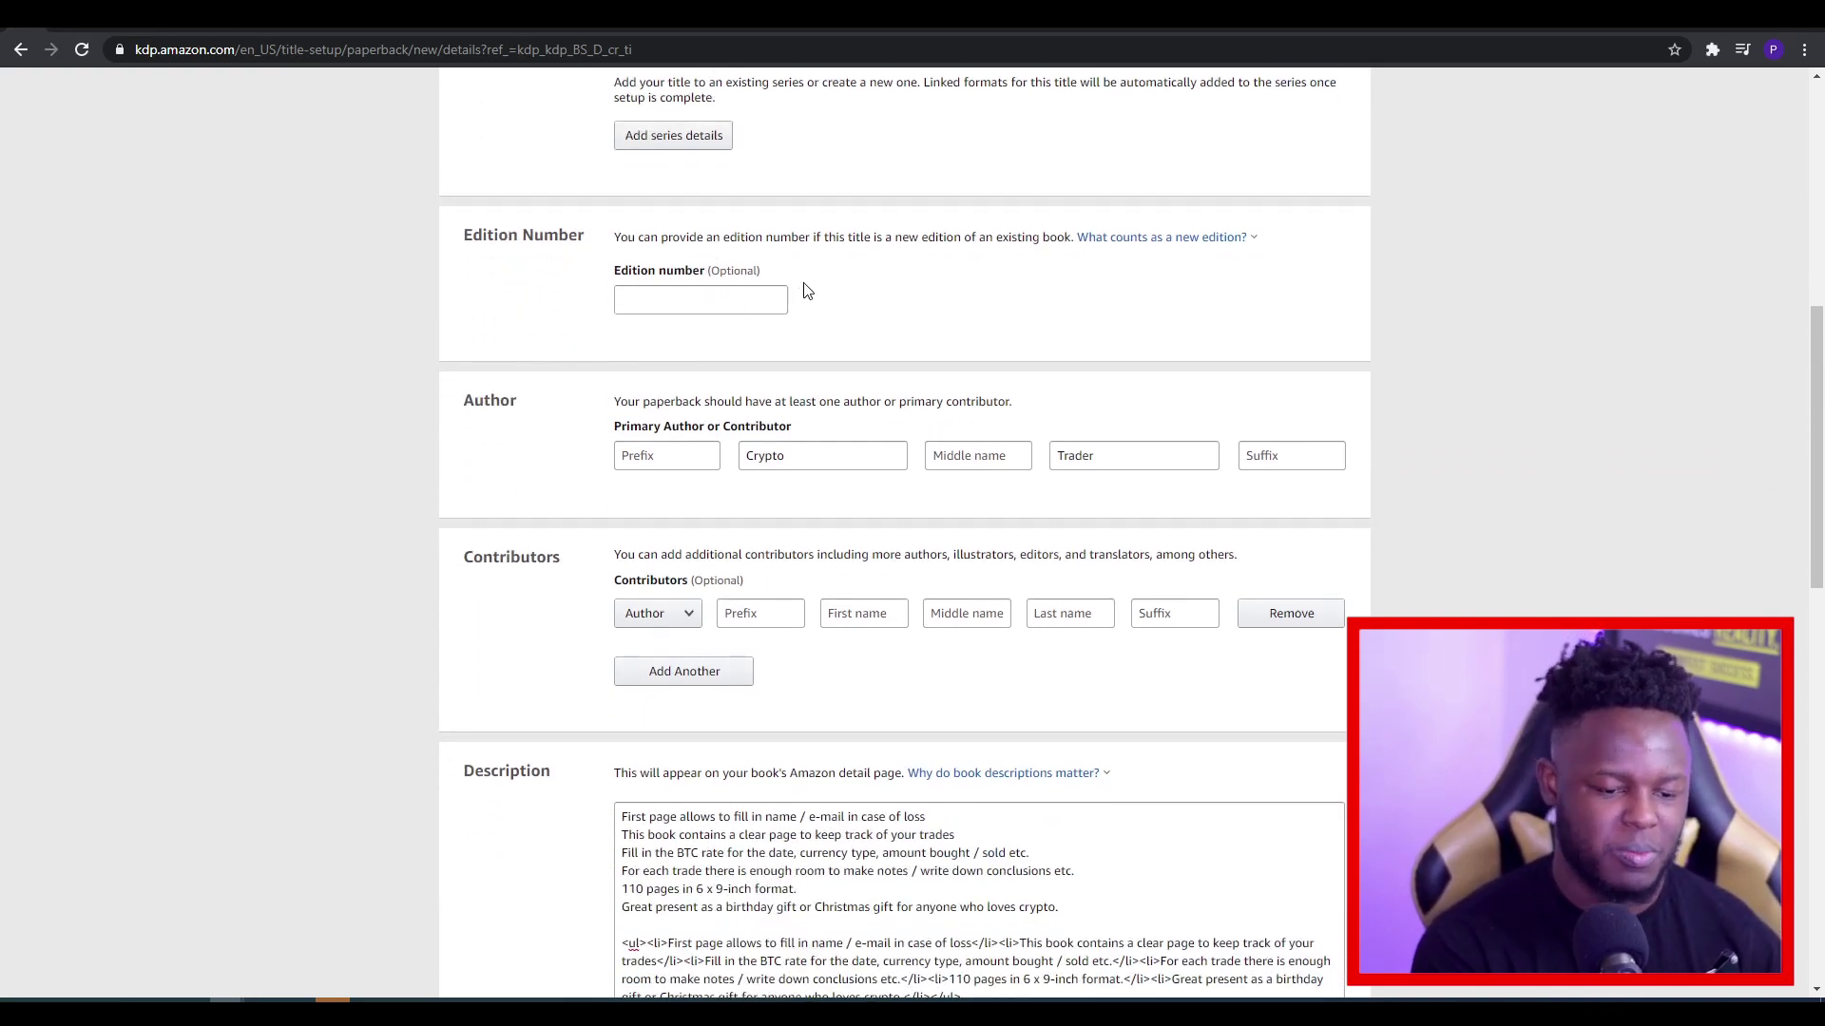
pyautogui.scroll(-1, 798, 289)
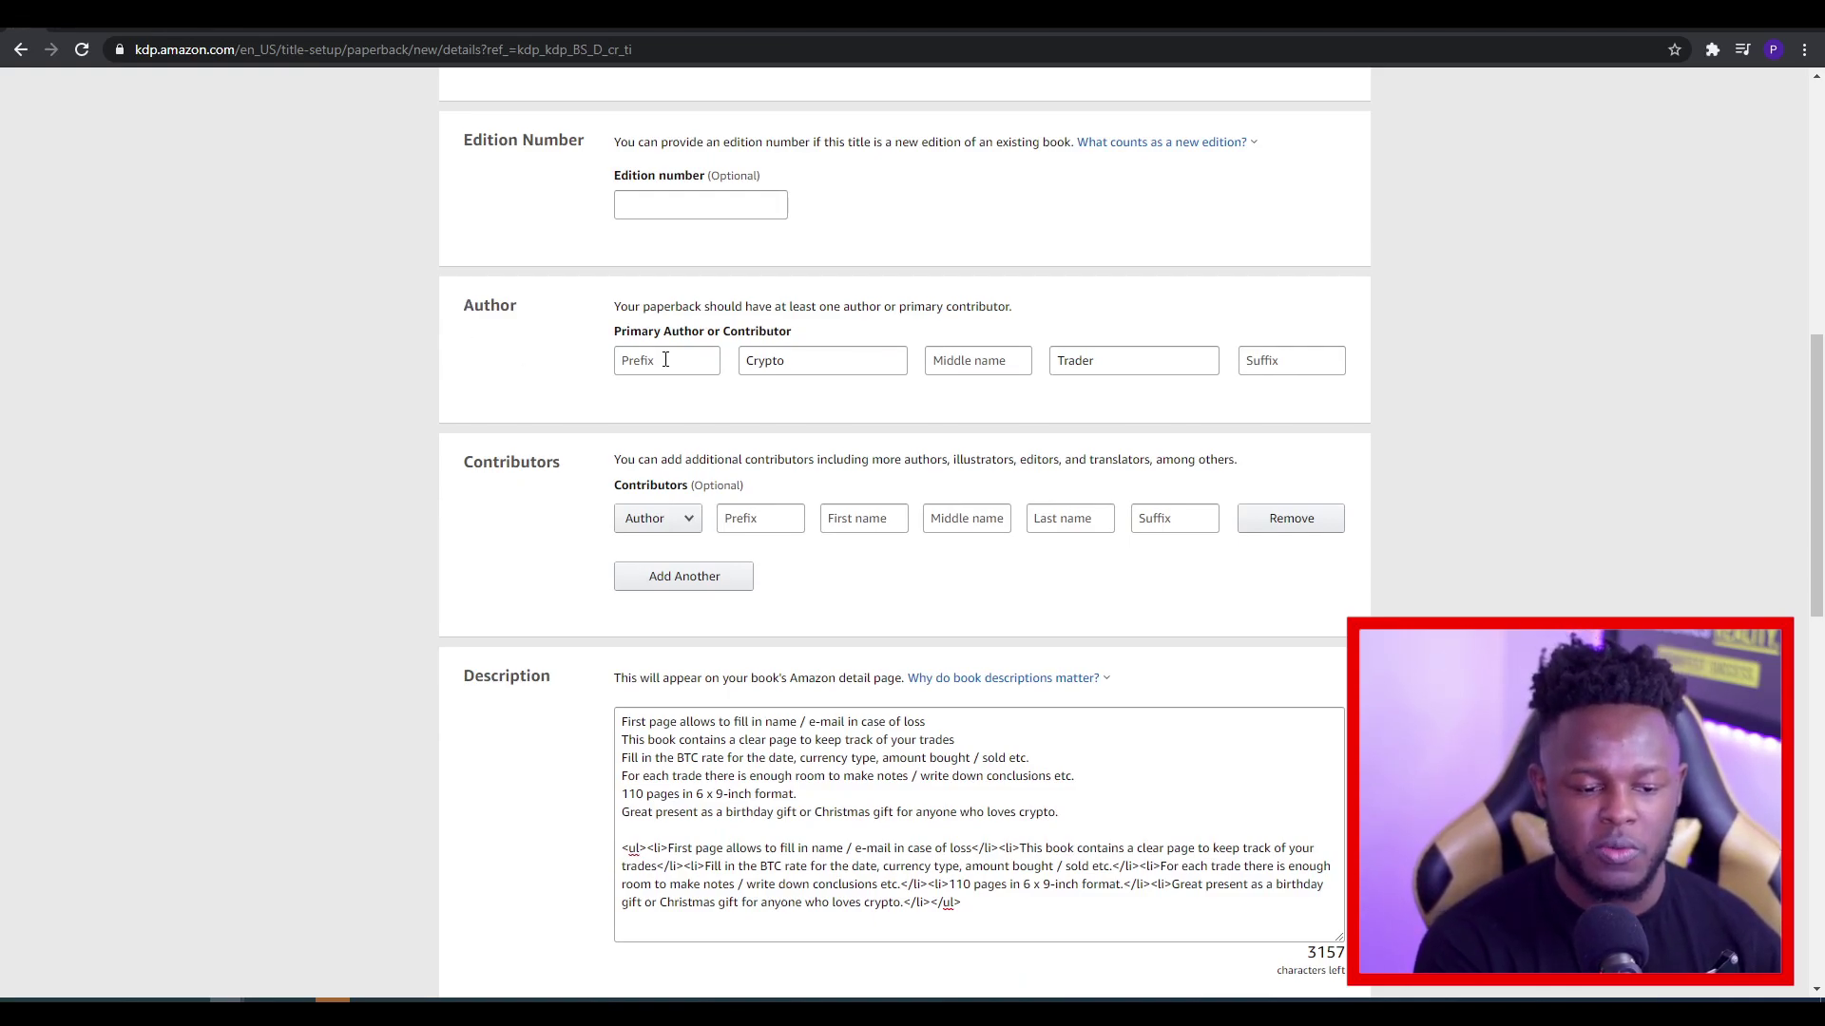
pyautogui.moveTo(806, 359); pyautogui.dragTo(714, 362)
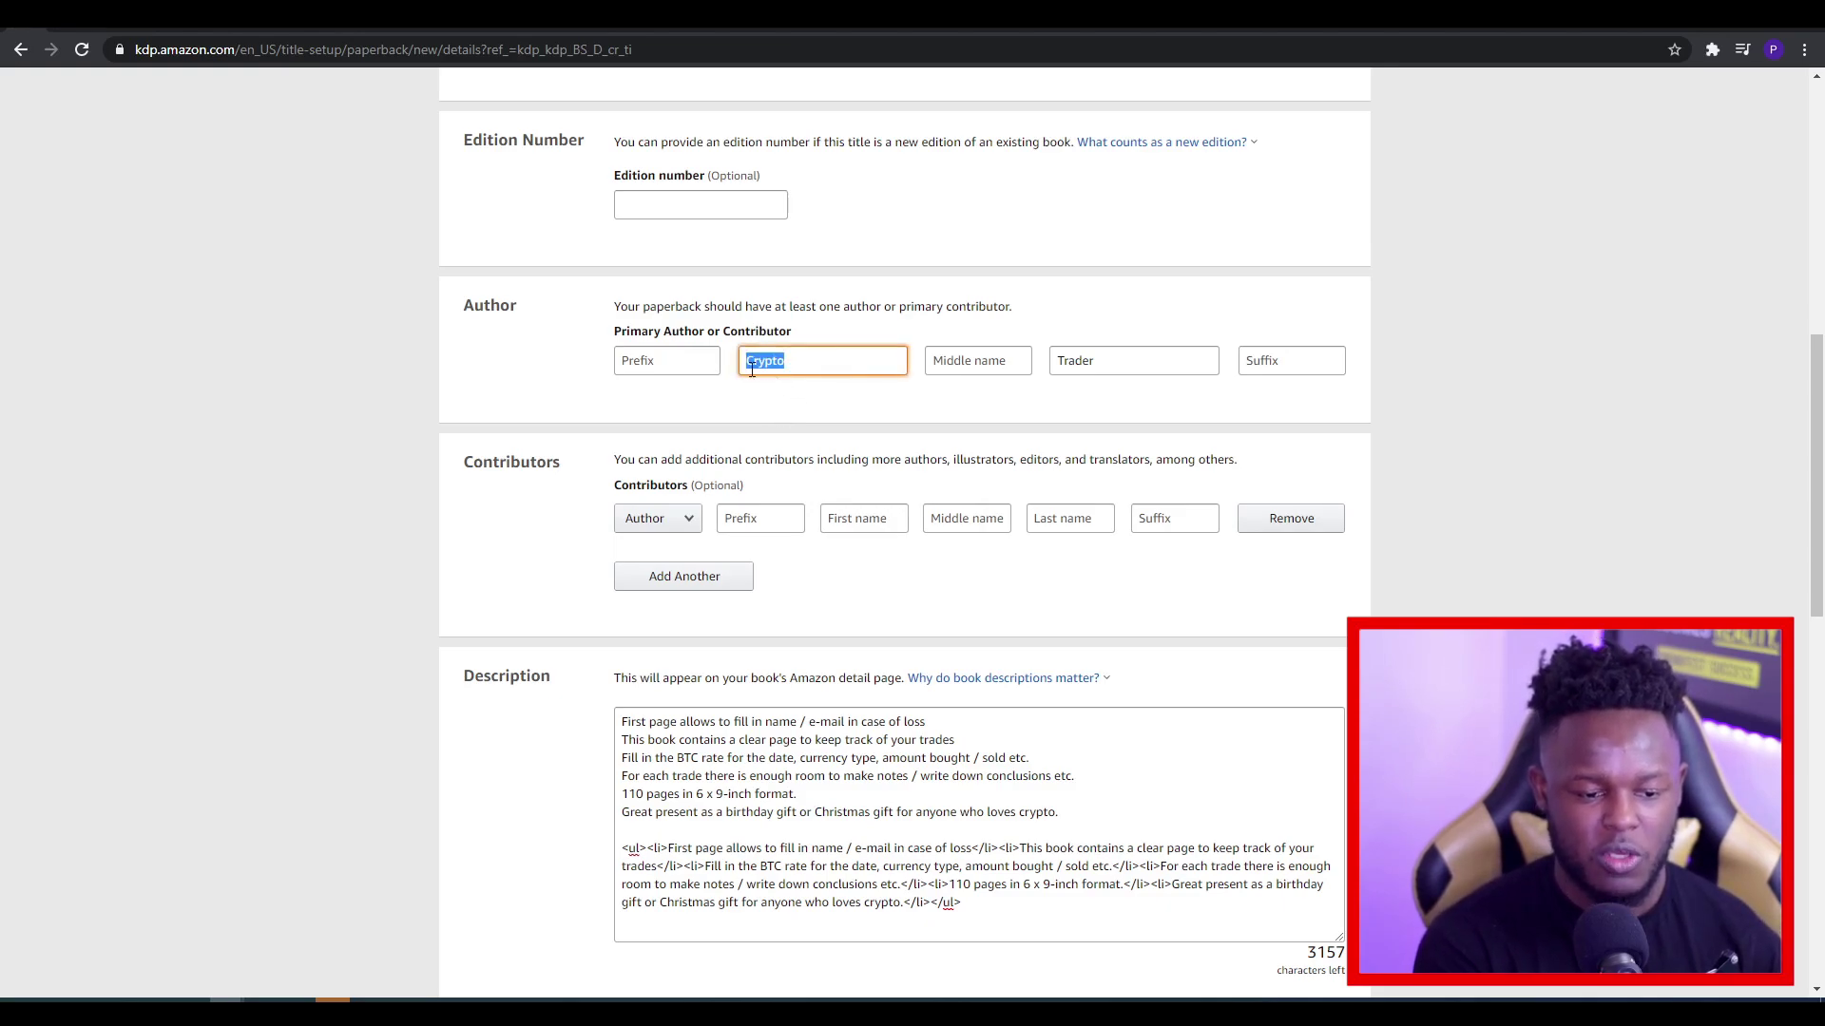
pyautogui.moveTo(1178, 362); pyautogui.dragTo(974, 365)
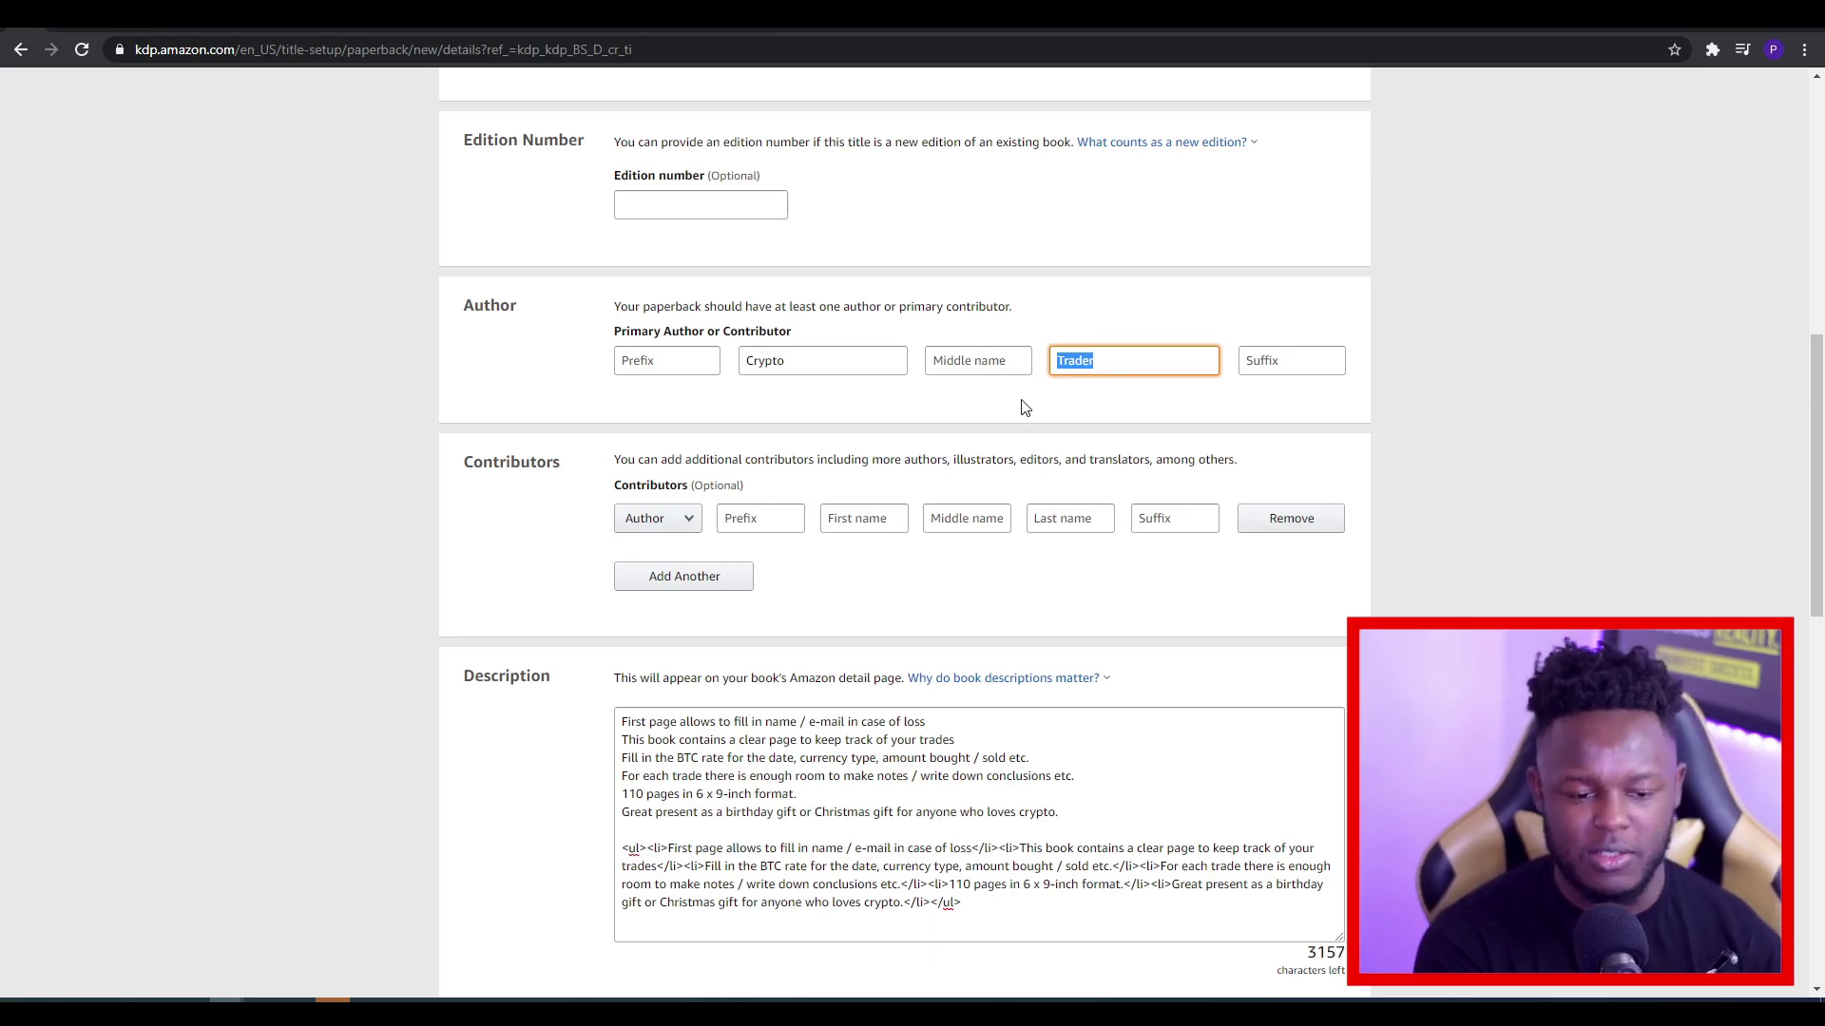
pyautogui.hotkey('shift', 'Tab')
pyautogui.hotkey('shift', 'Tab')
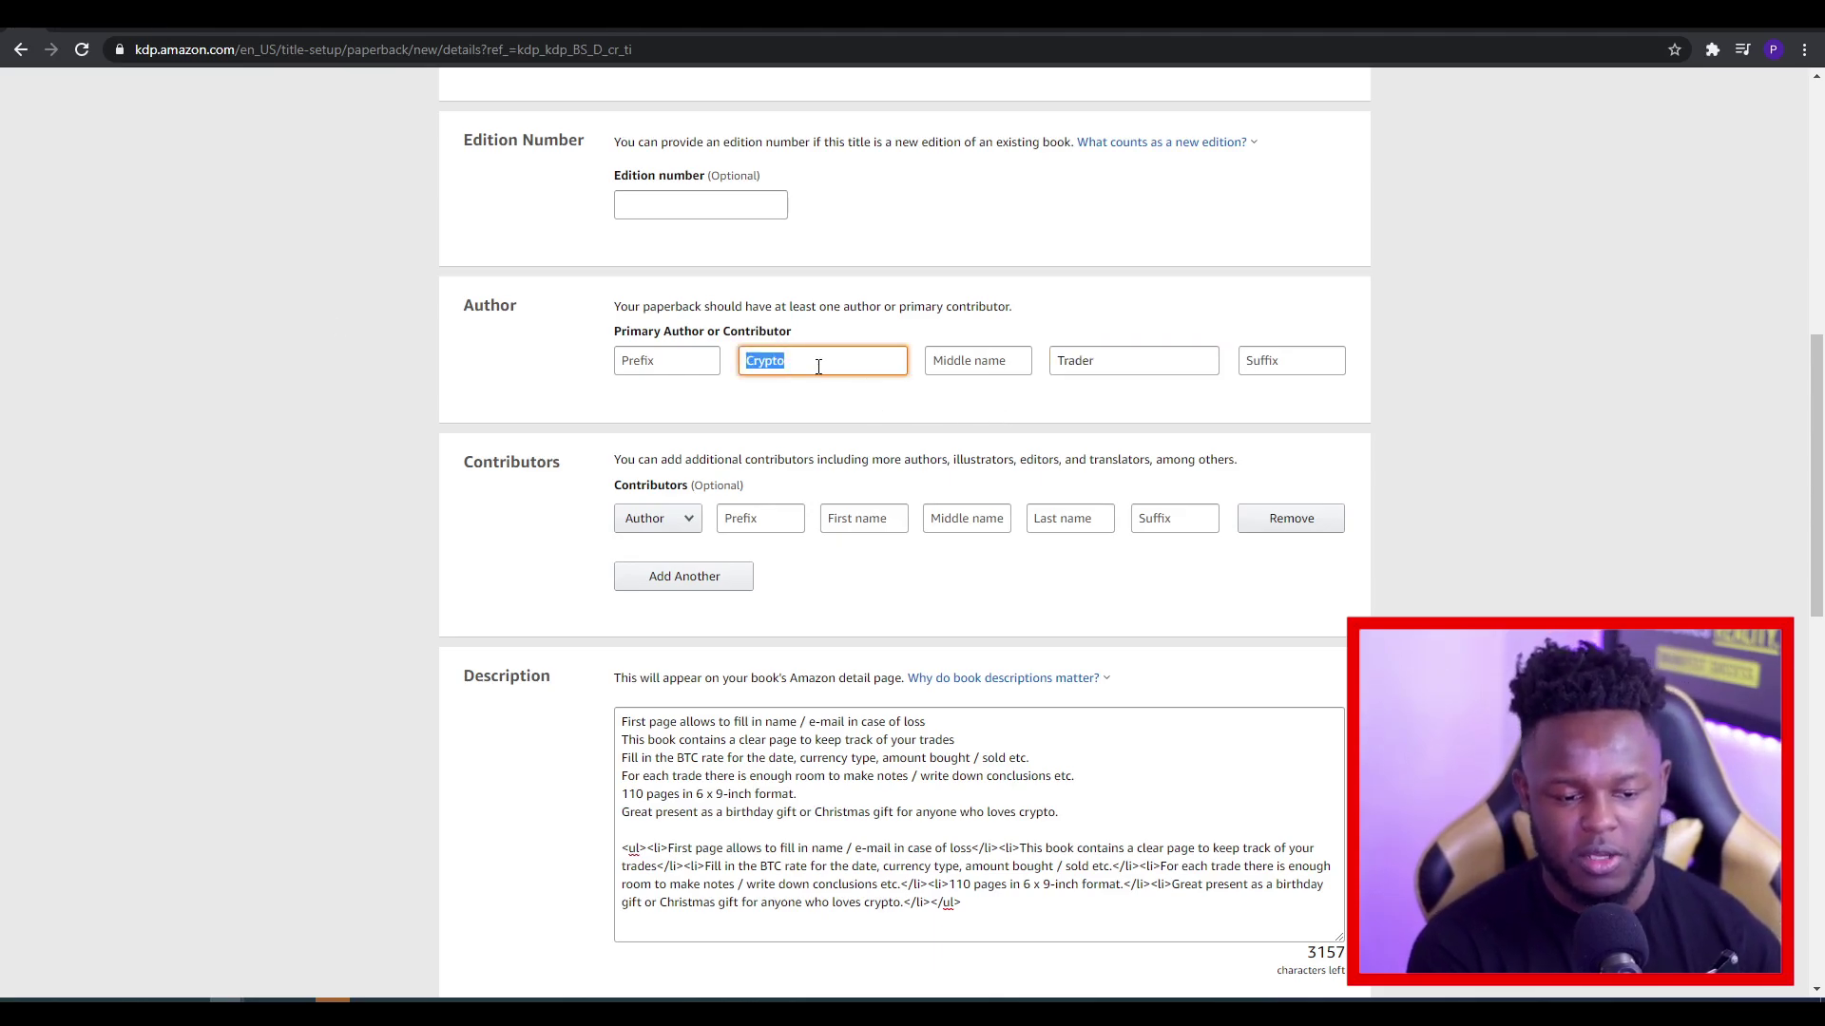
pyautogui.scroll(-3, 904, 485)
pyautogui.click(452, 210)
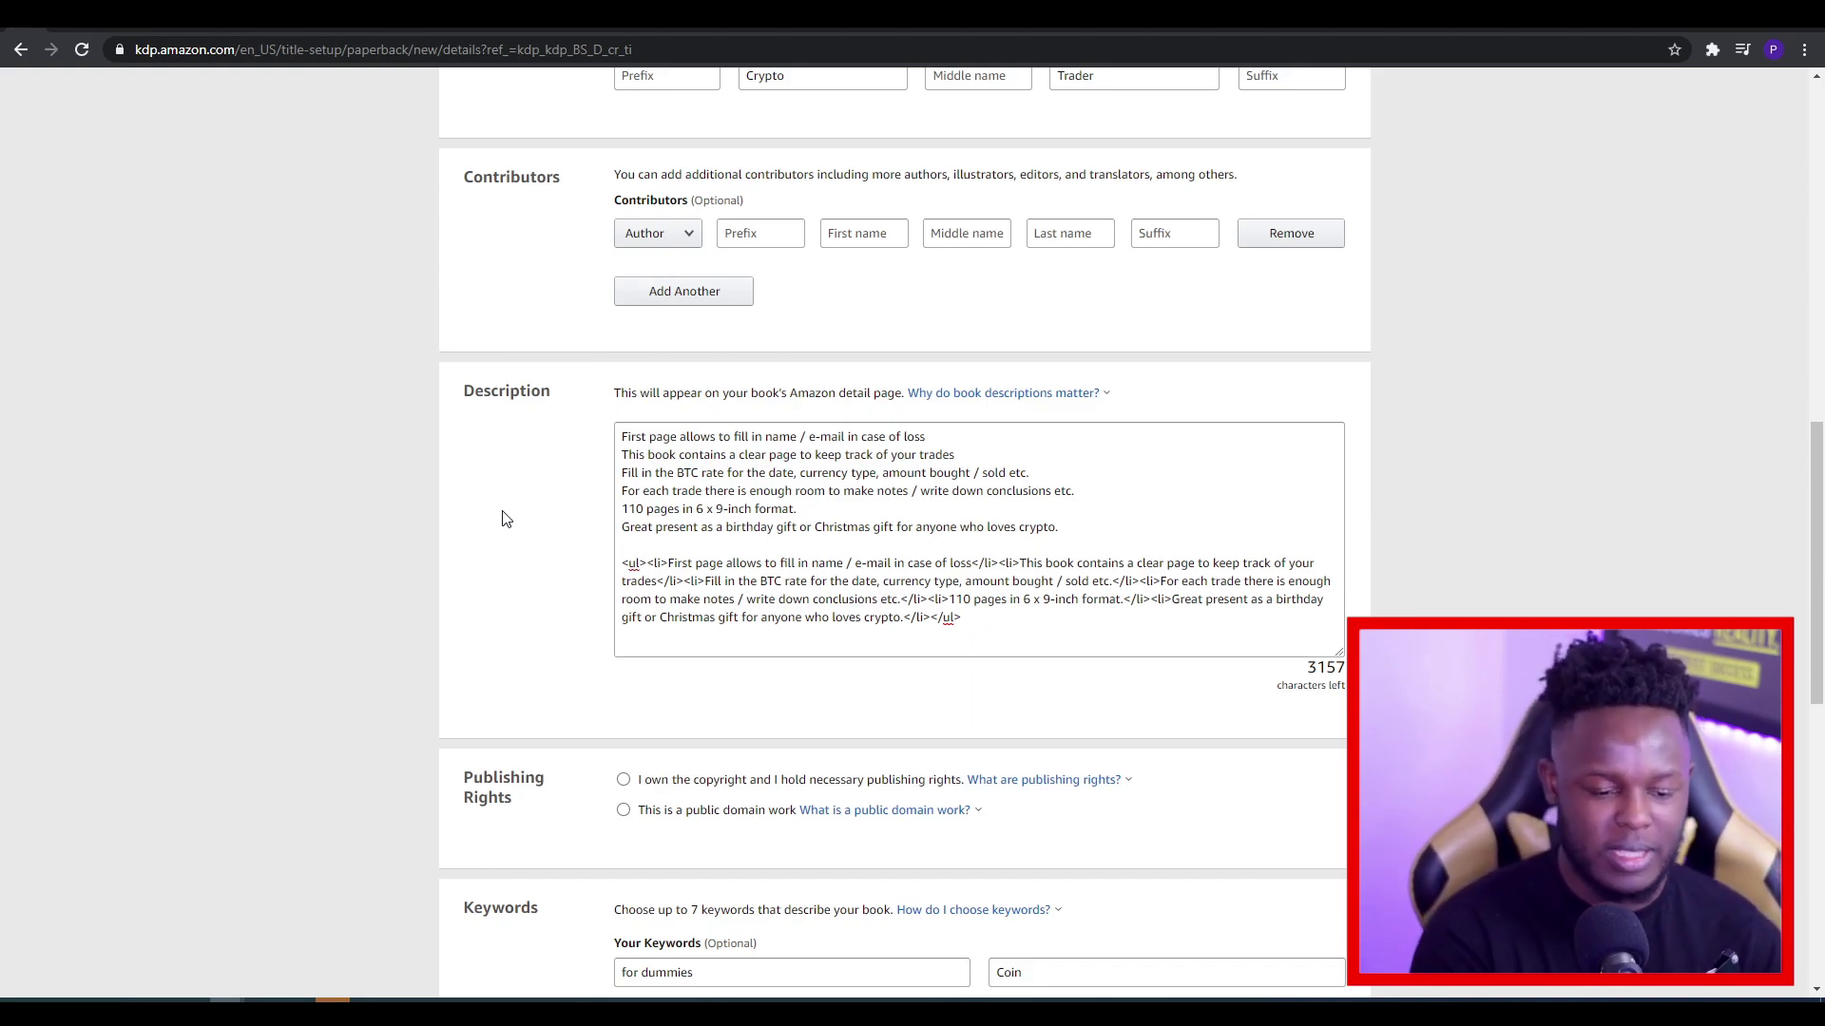
pyautogui.moveTo(1077, 536); pyautogui.dragTo(614, 419)
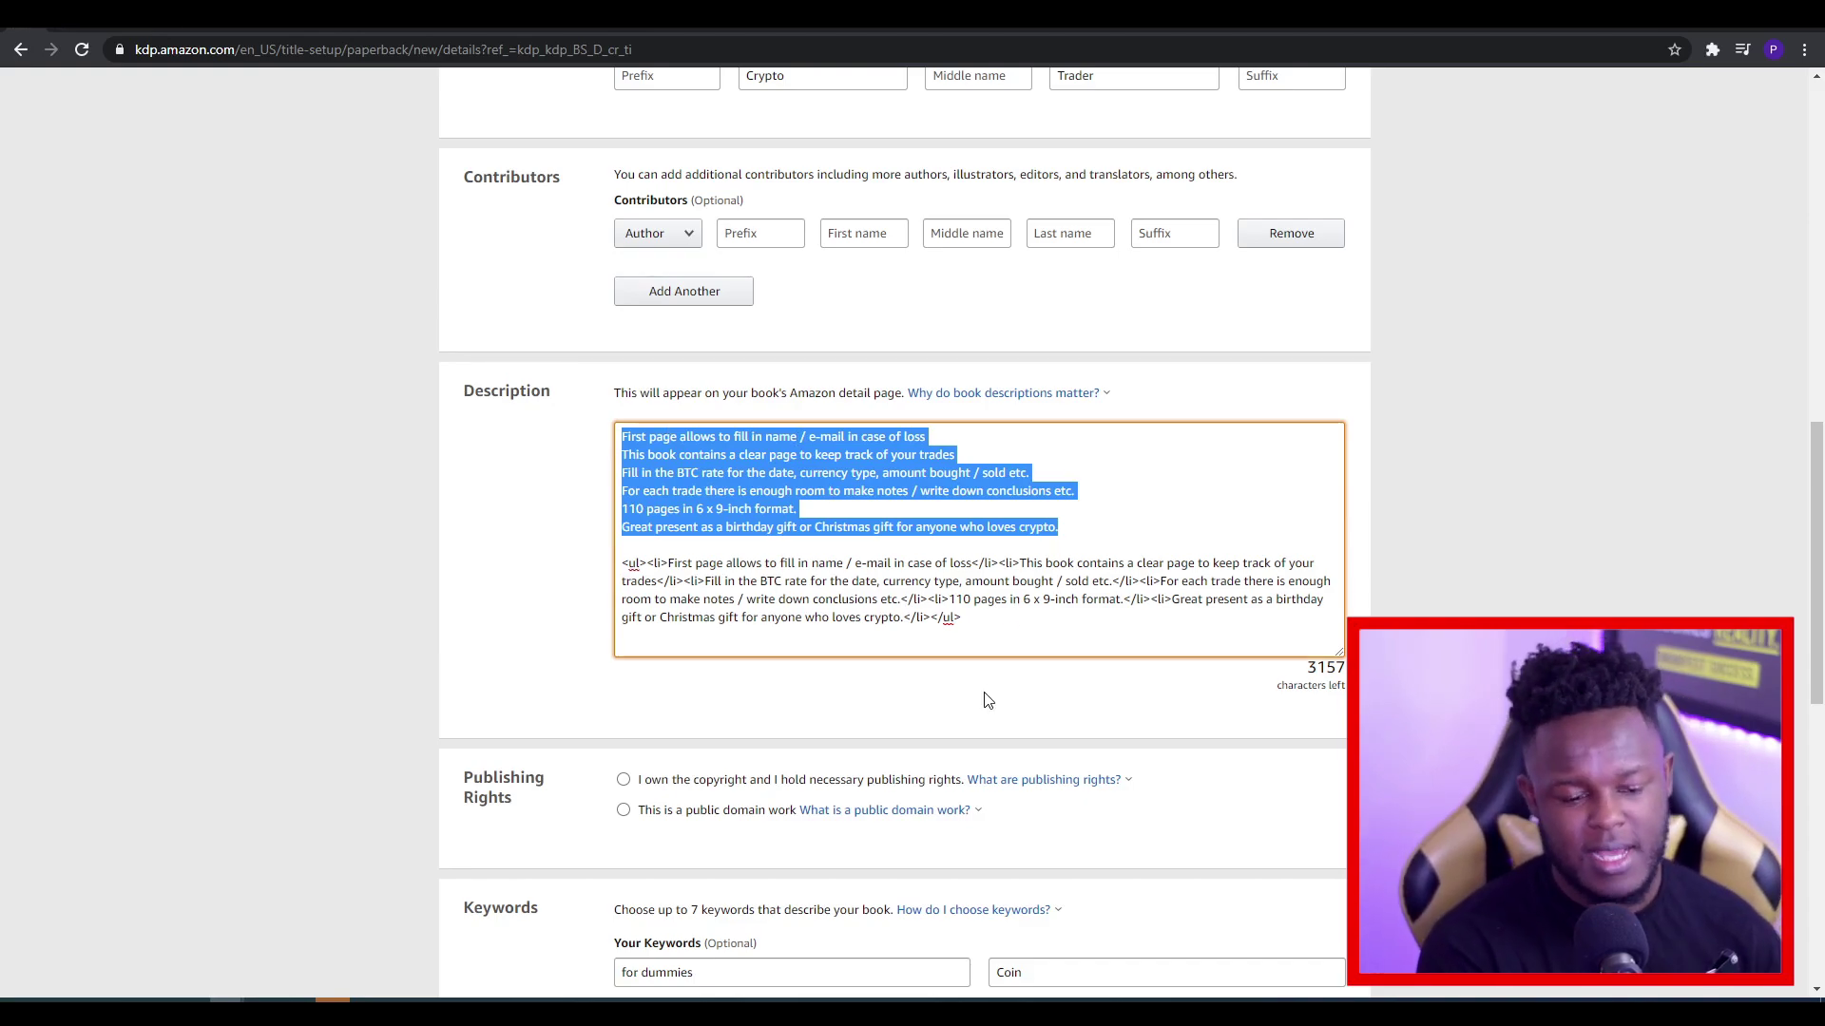
pyautogui.moveTo(1008, 627); pyautogui.dragTo(609, 567)
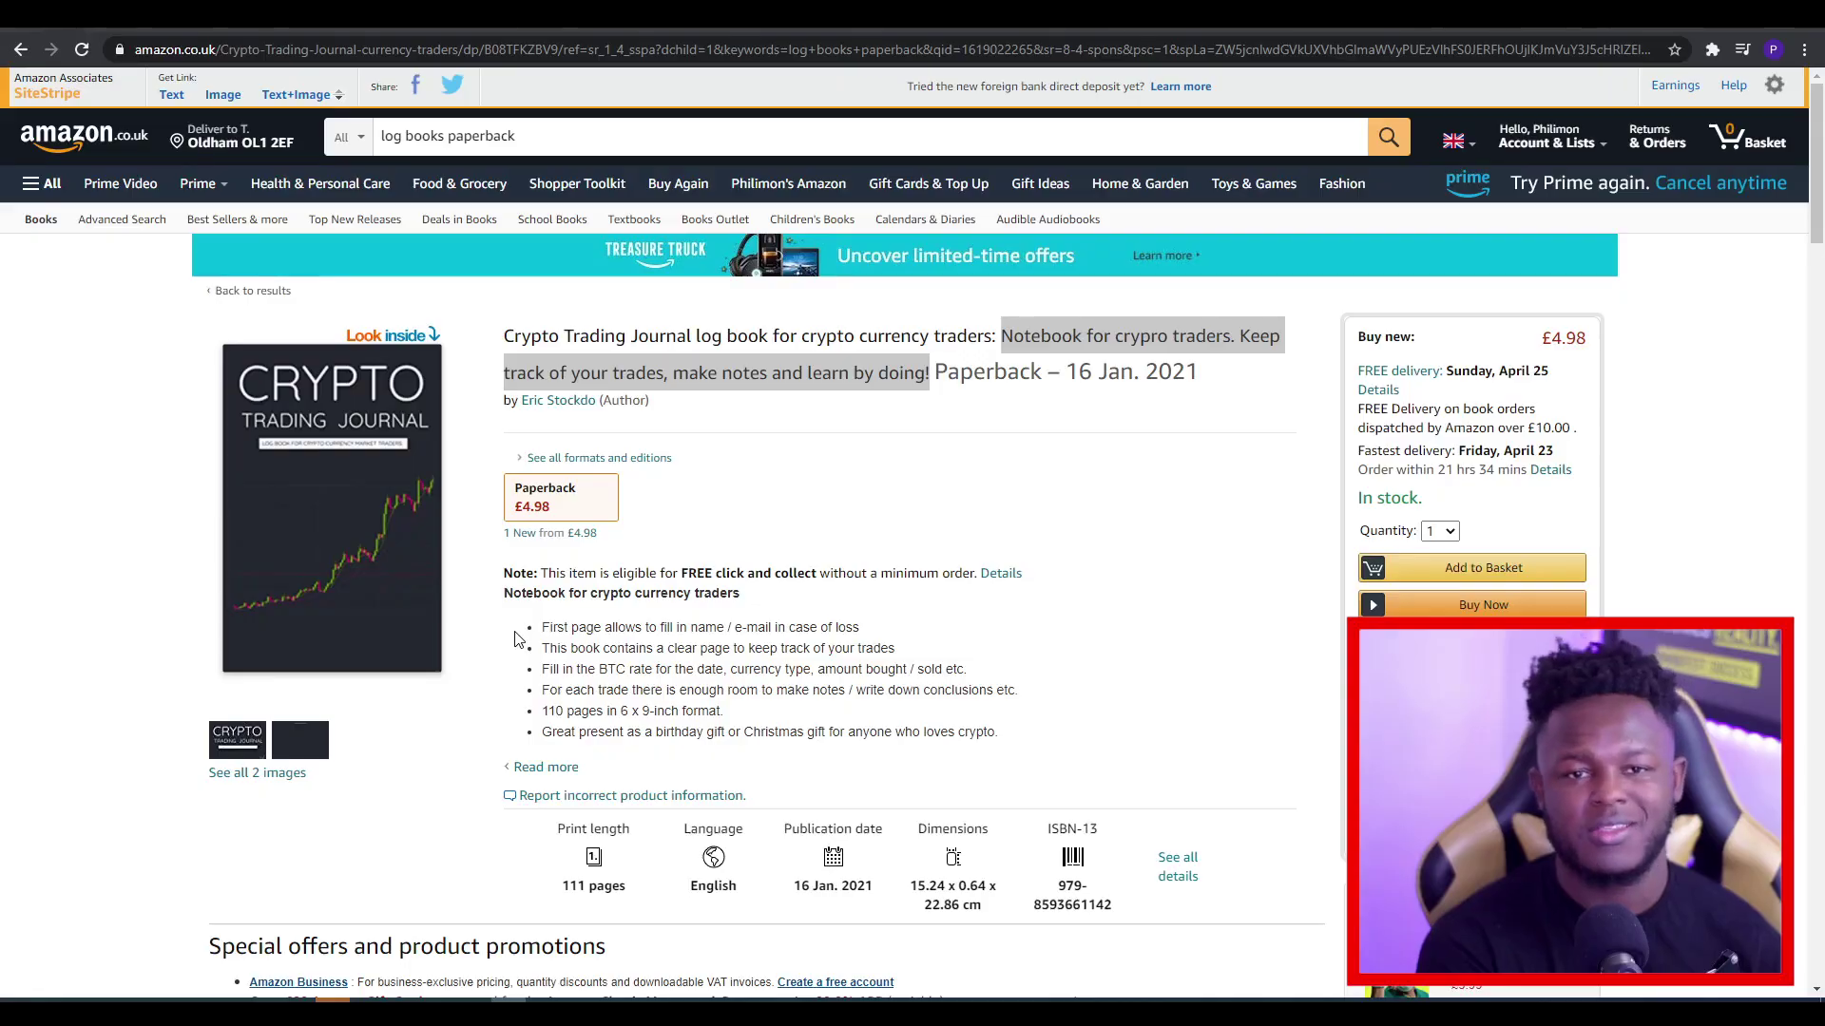
# Select and copy the crypto trading journal's six description bullets from the Amazon page
pyautogui.moveTo(541, 627); pyautogui.dragTo(1031, 734)
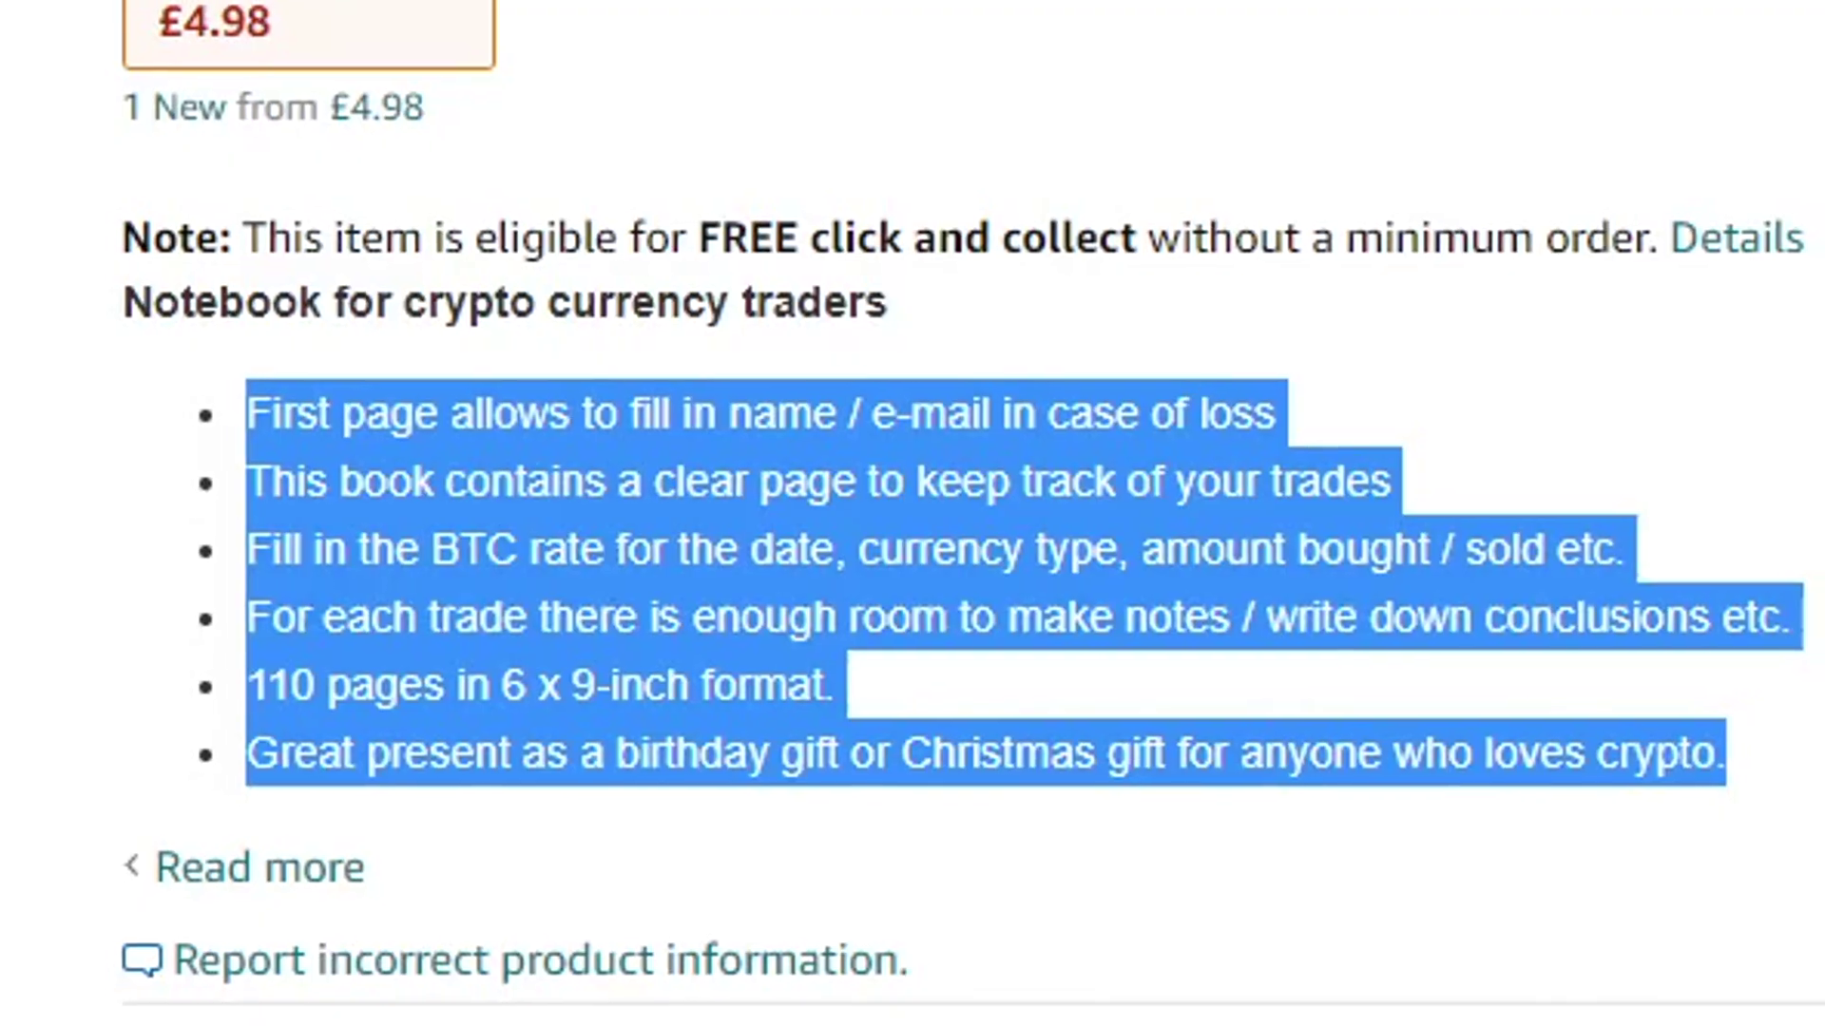
pyautogui.click(537, 636)
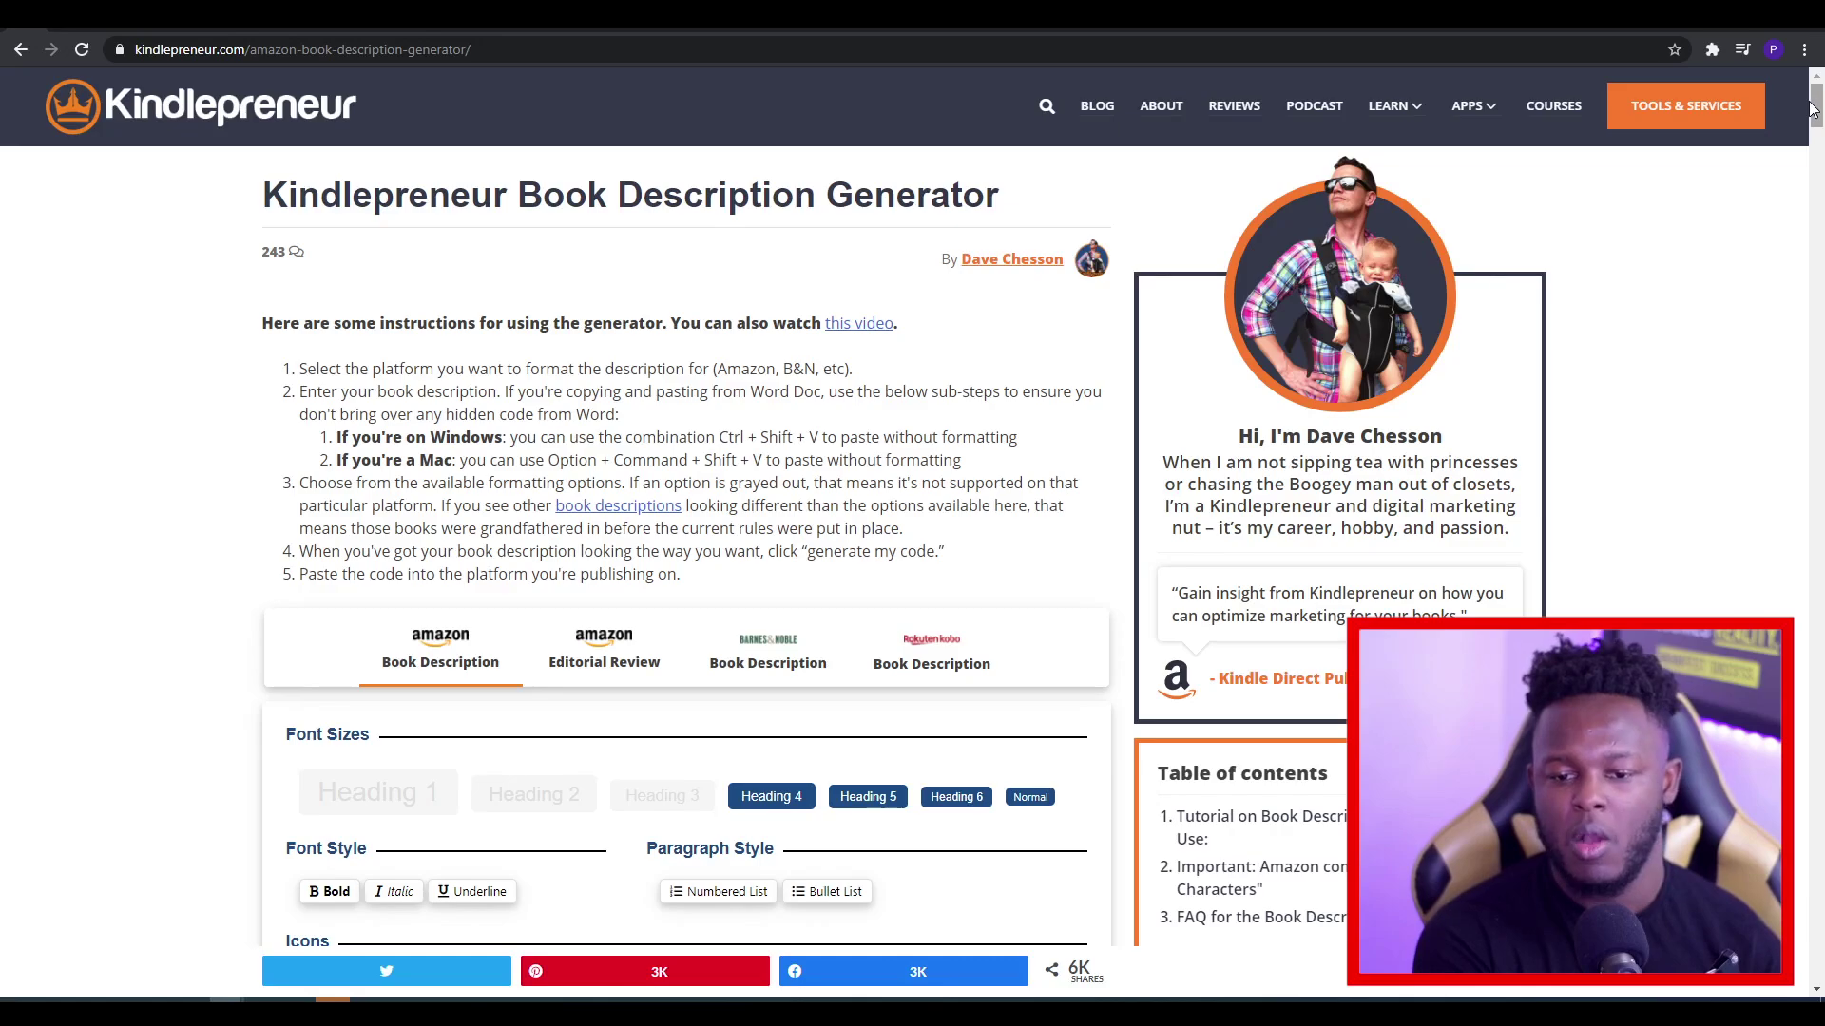
# Paste the six copied description lines into the Kindlepreneur editor
pyautogui.scroll(-5, 908, 389)
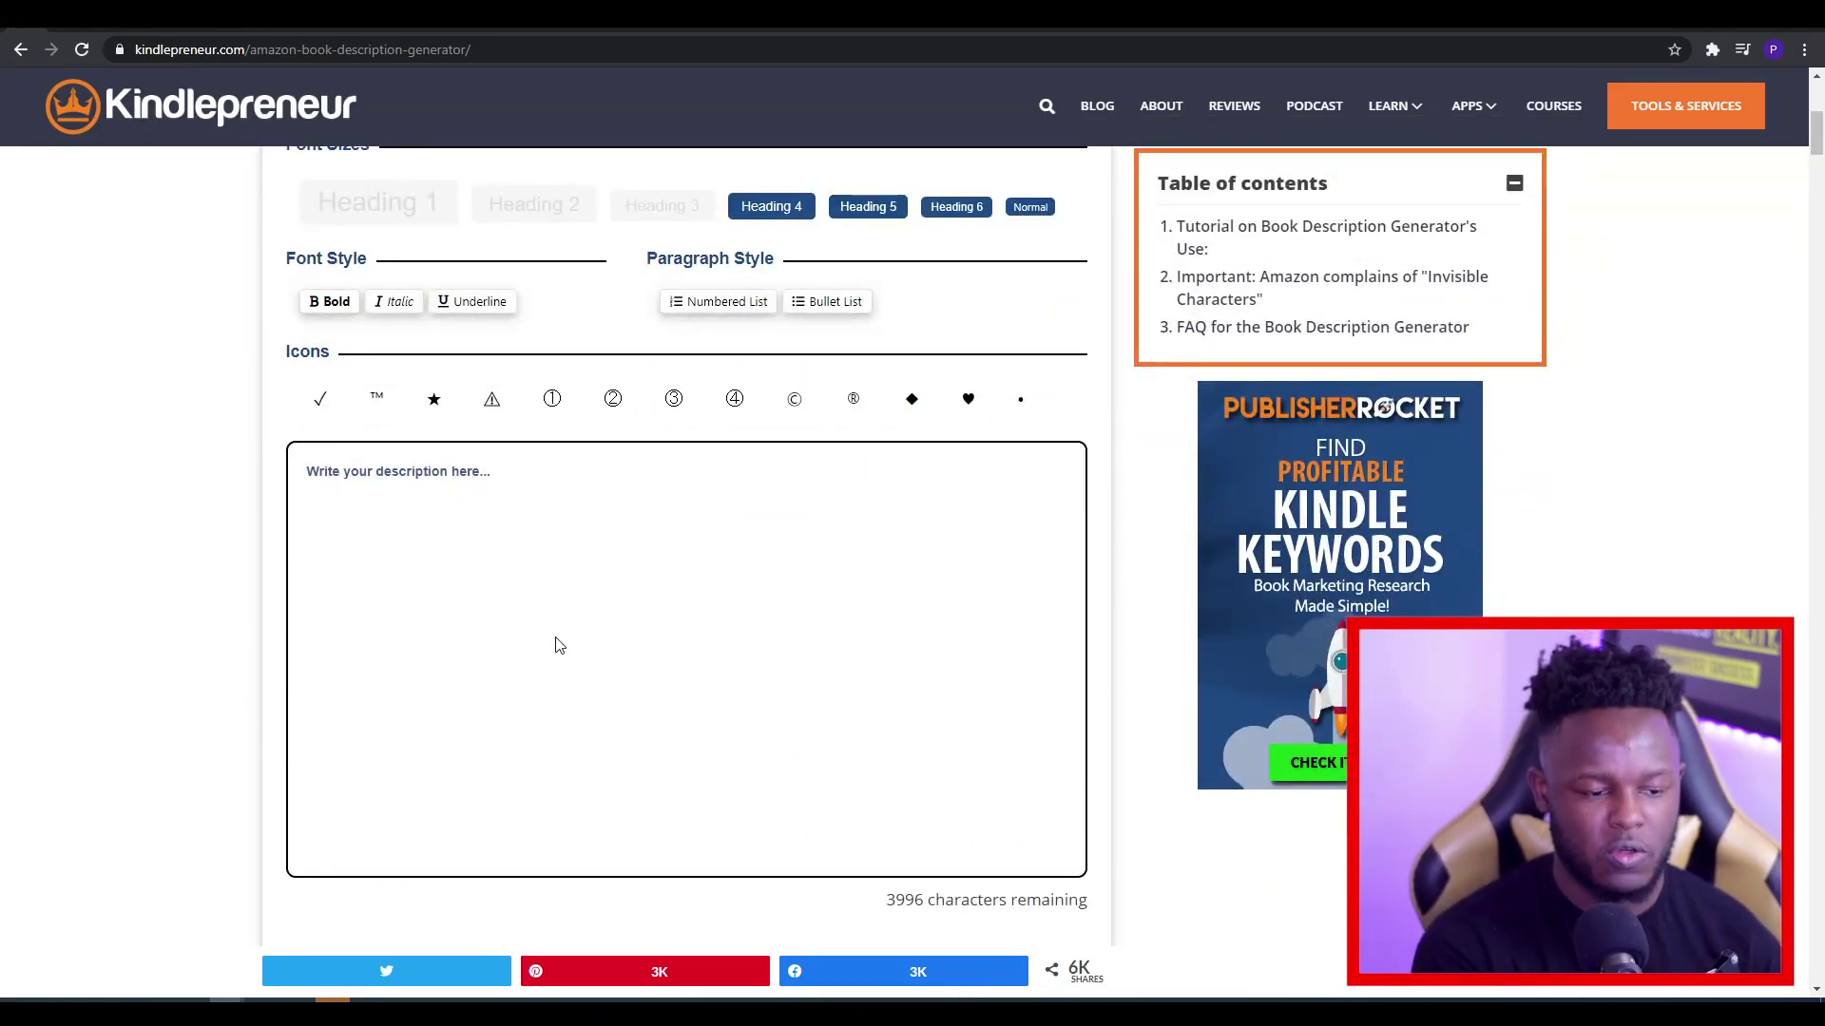
pyautogui.scroll(2, 560, 646)
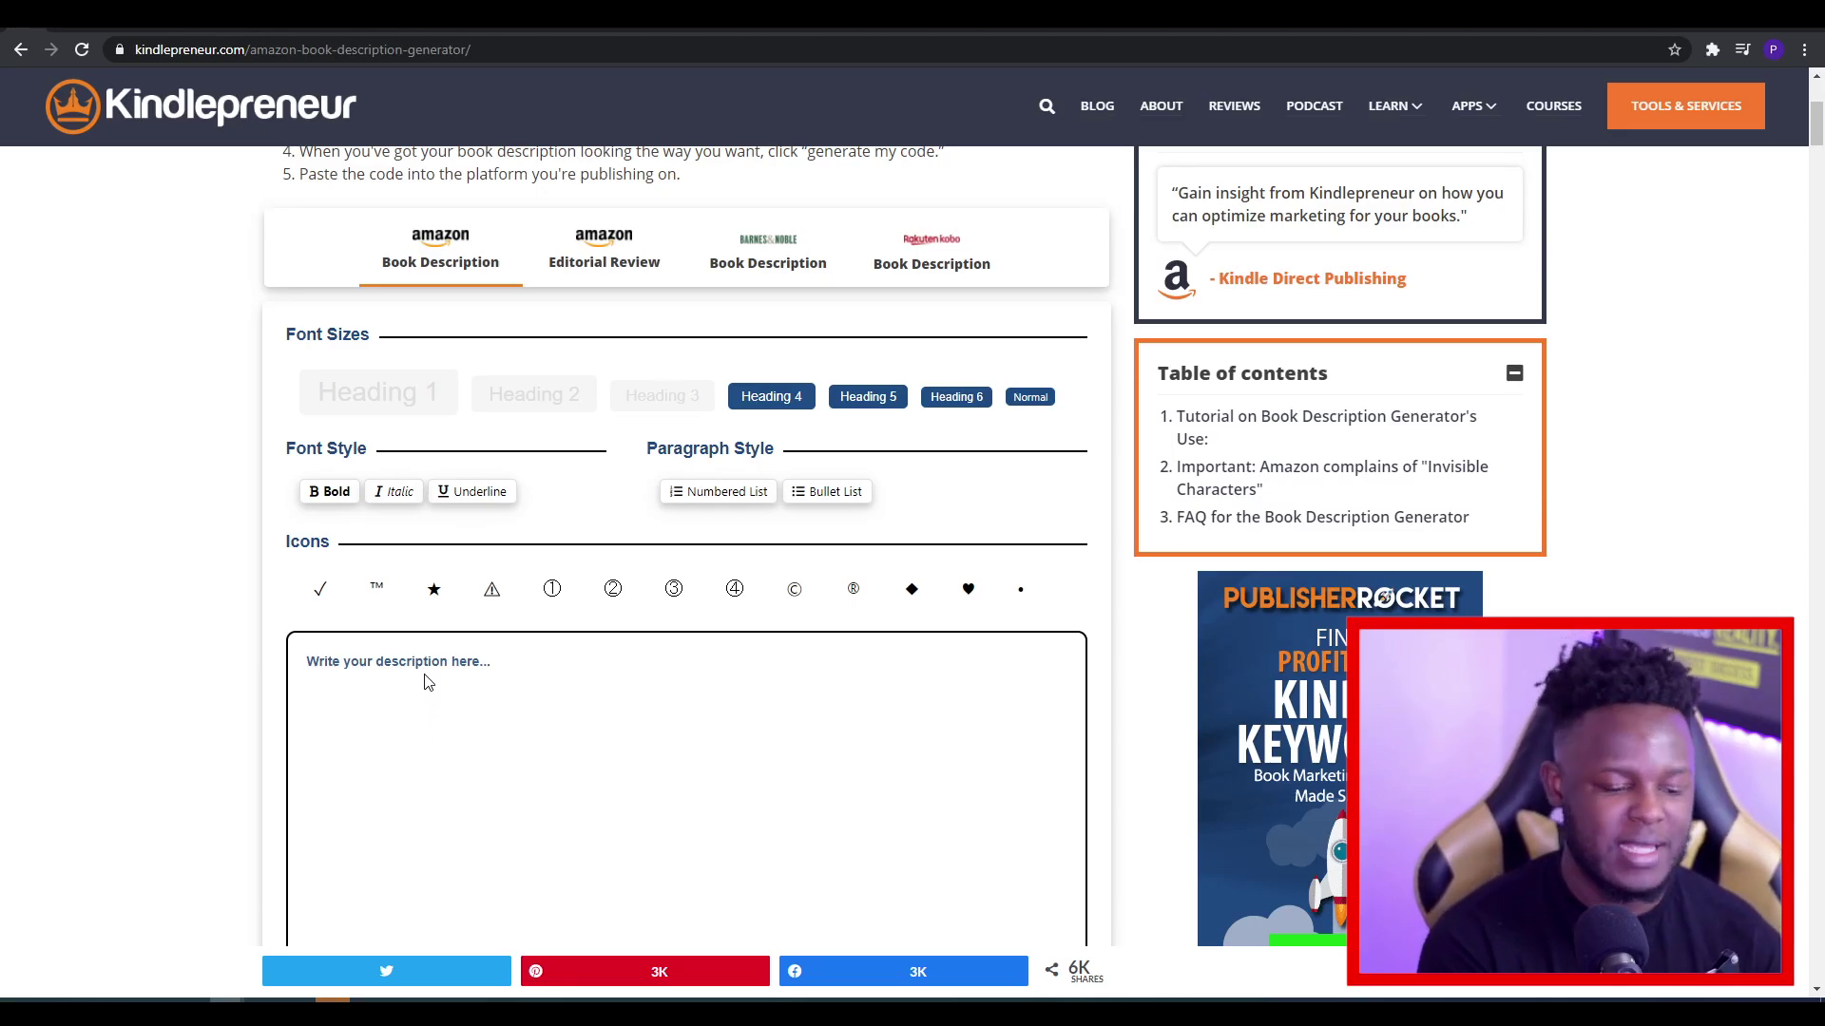
pyautogui.click(424, 682)
pyautogui.scroll(-1, 424, 682)
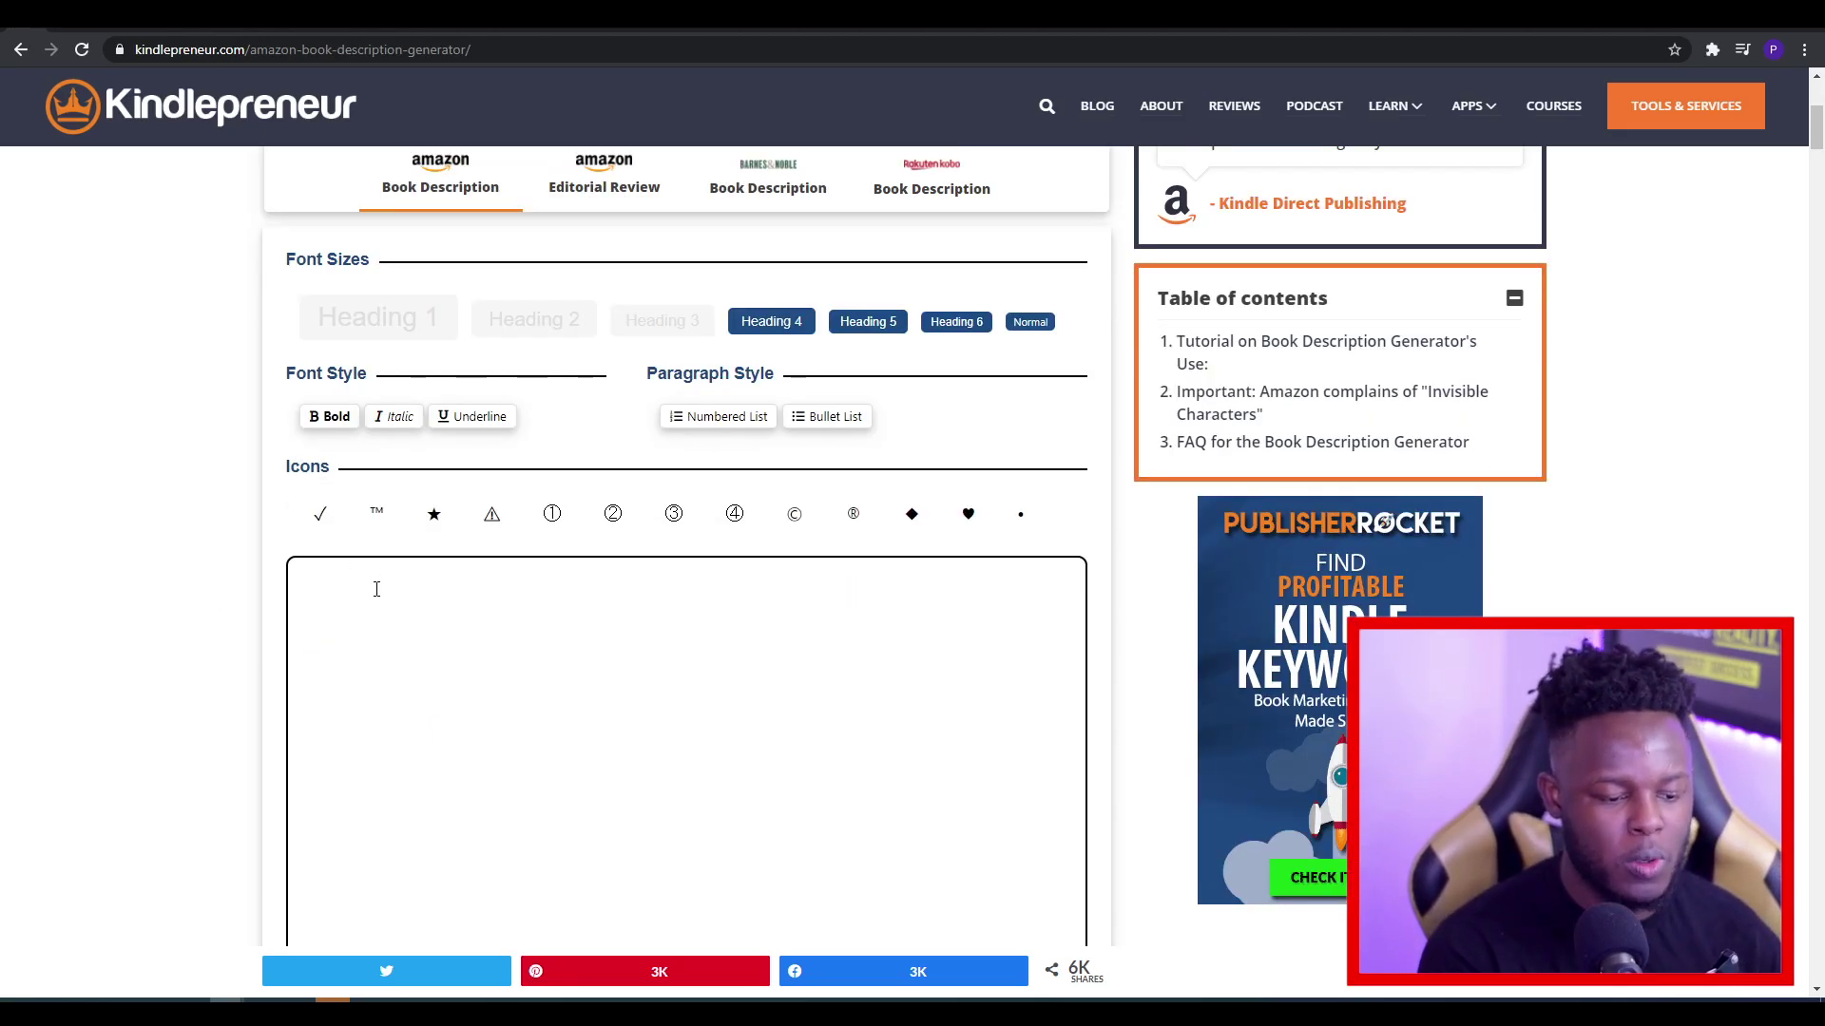
pyautogui.rightClick(345, 600)
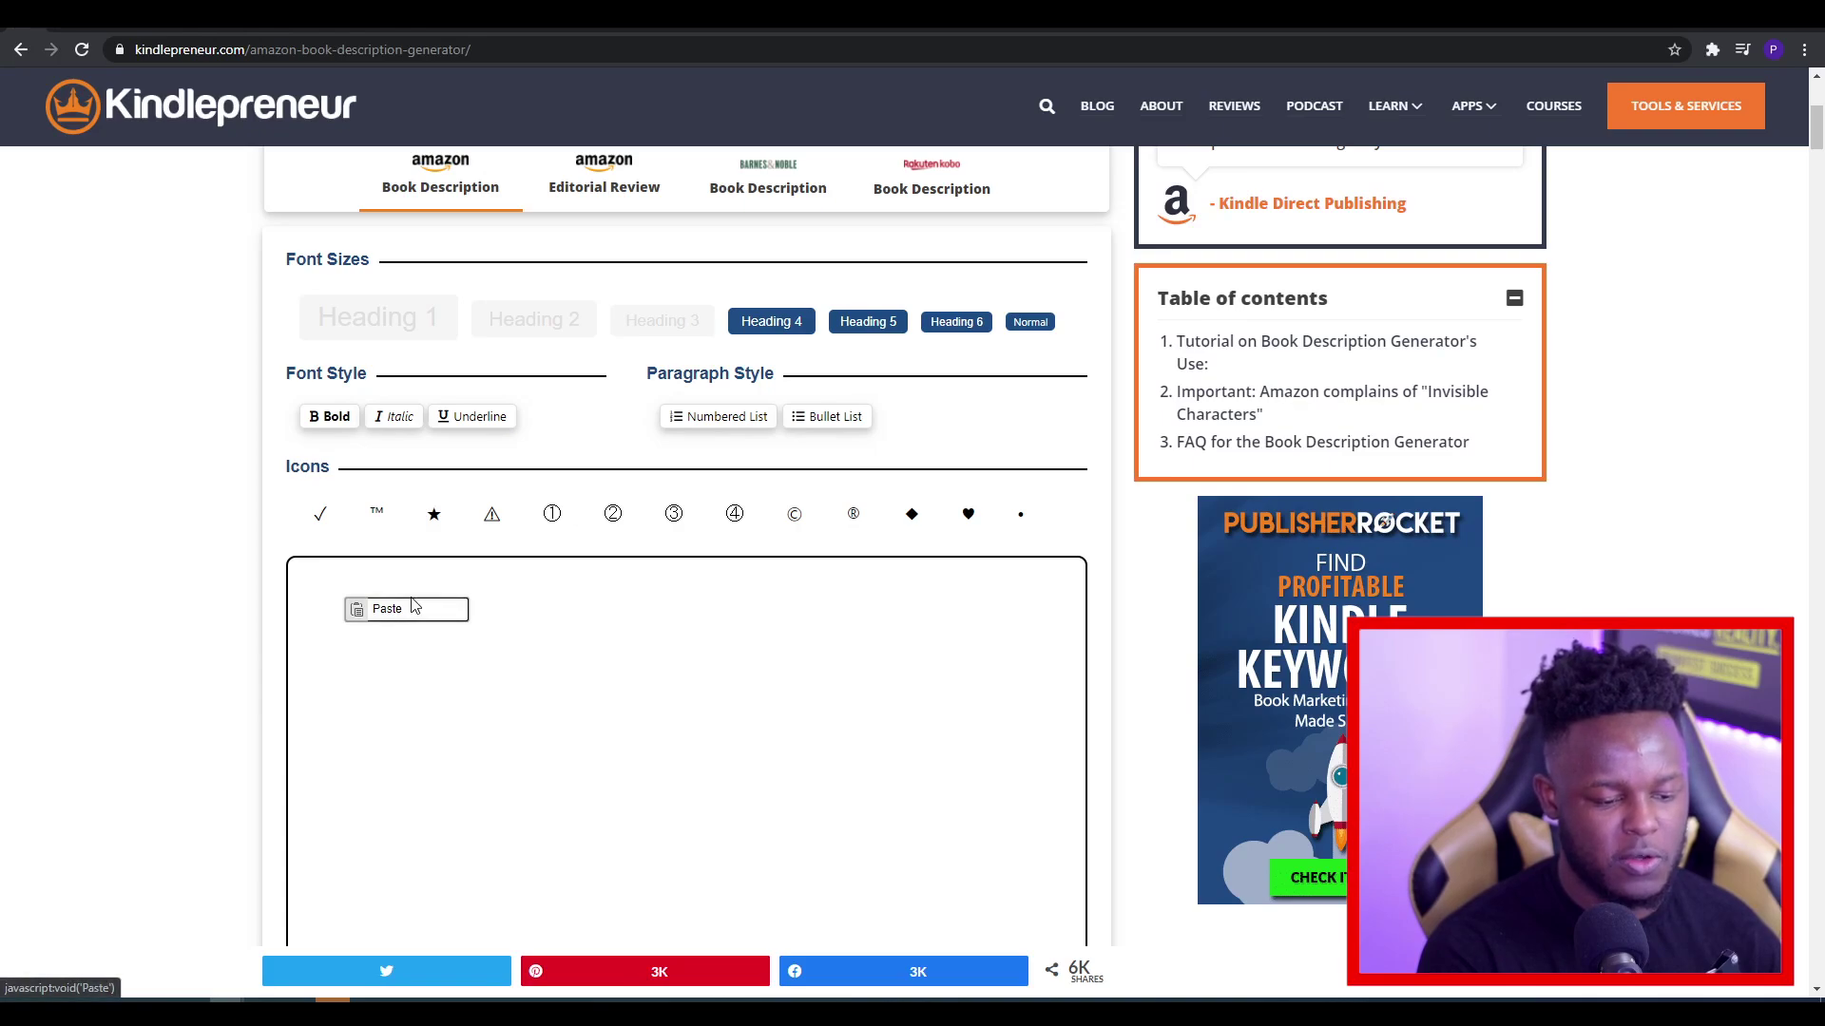
pyautogui.click(407, 615)
pyautogui.rightClick(407, 615)
pyautogui.click(454, 625)
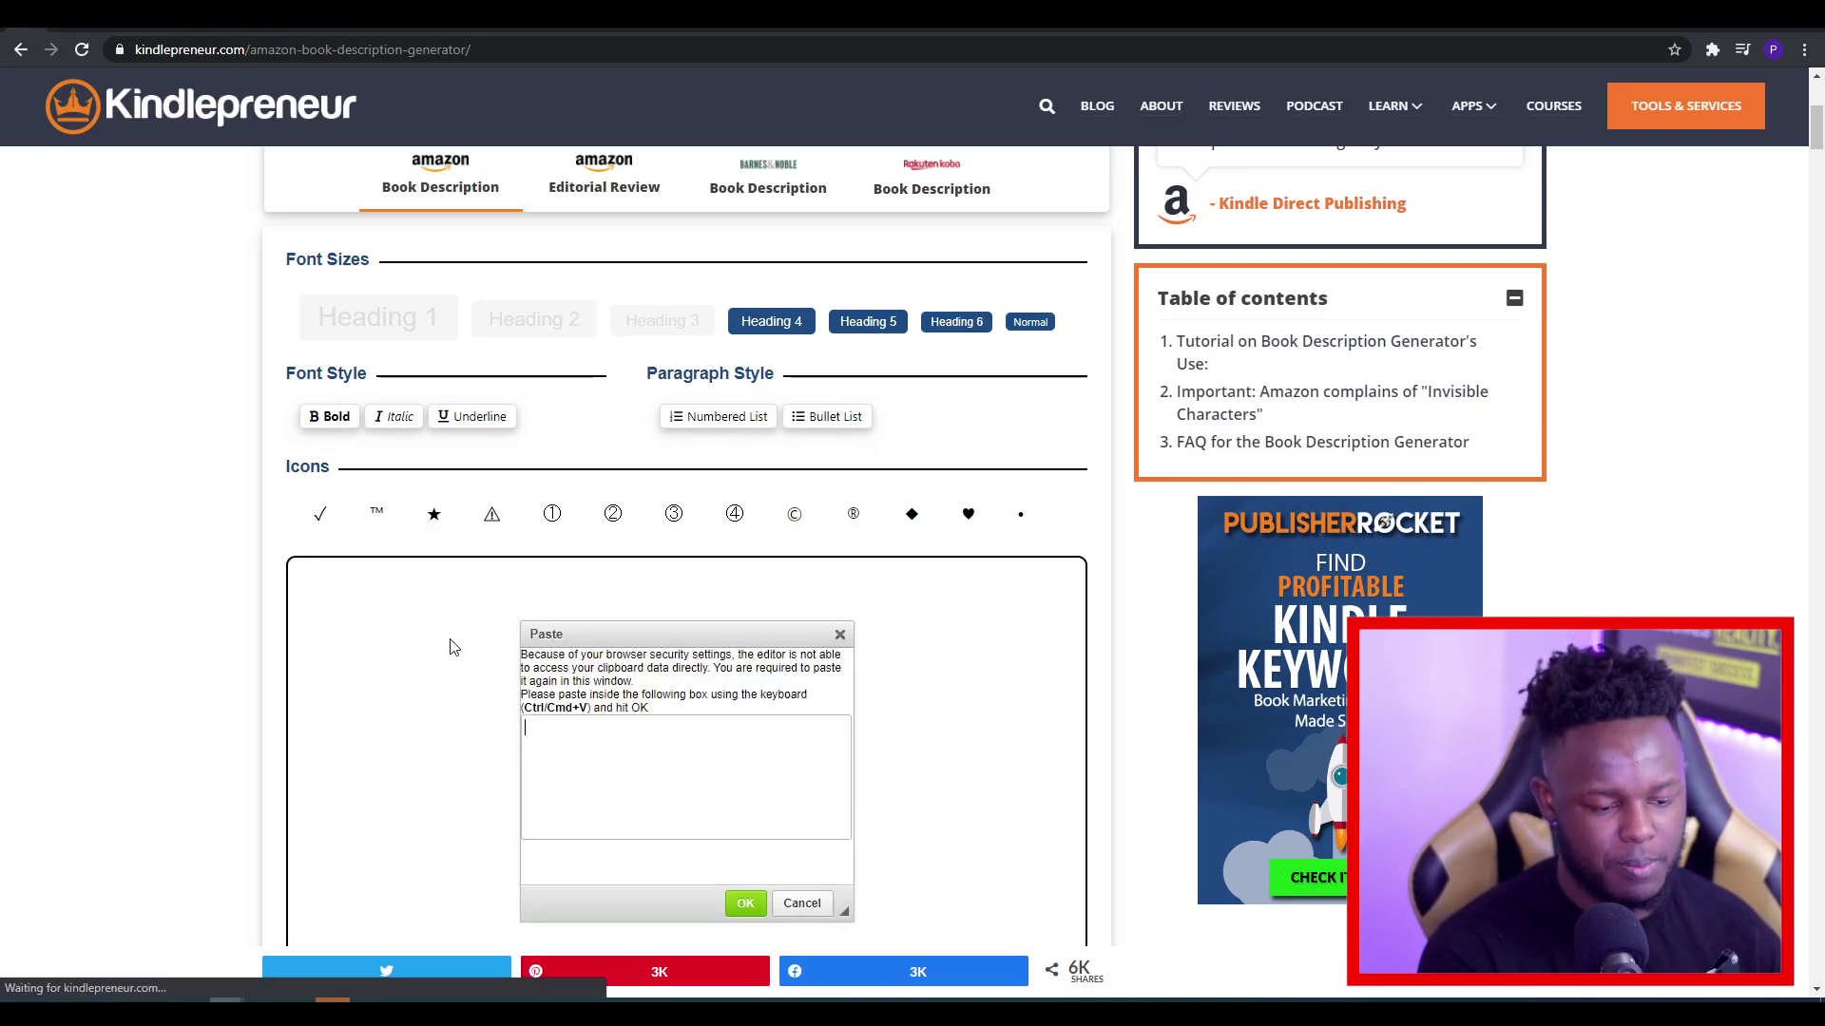
pyautogui.scroll(-2, 662, 610)
pyautogui.scroll(-2, 662, 608)
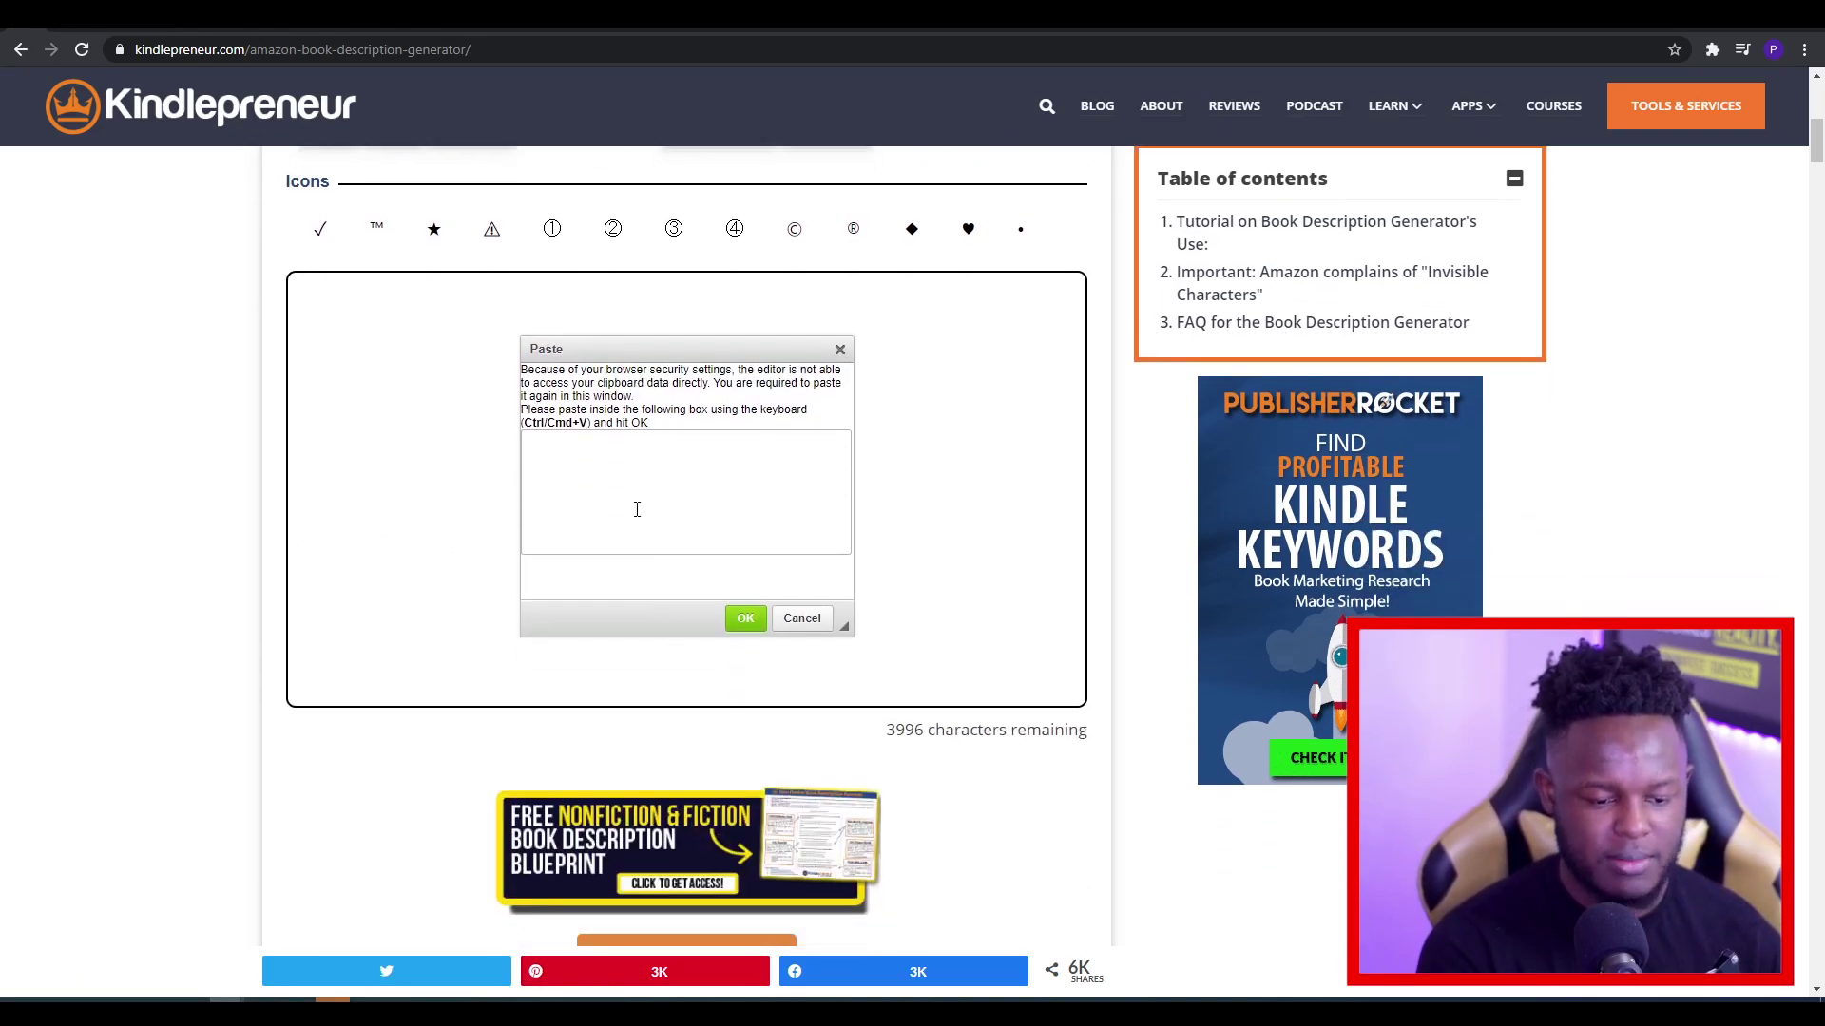
pyautogui.rightClick(640, 454)
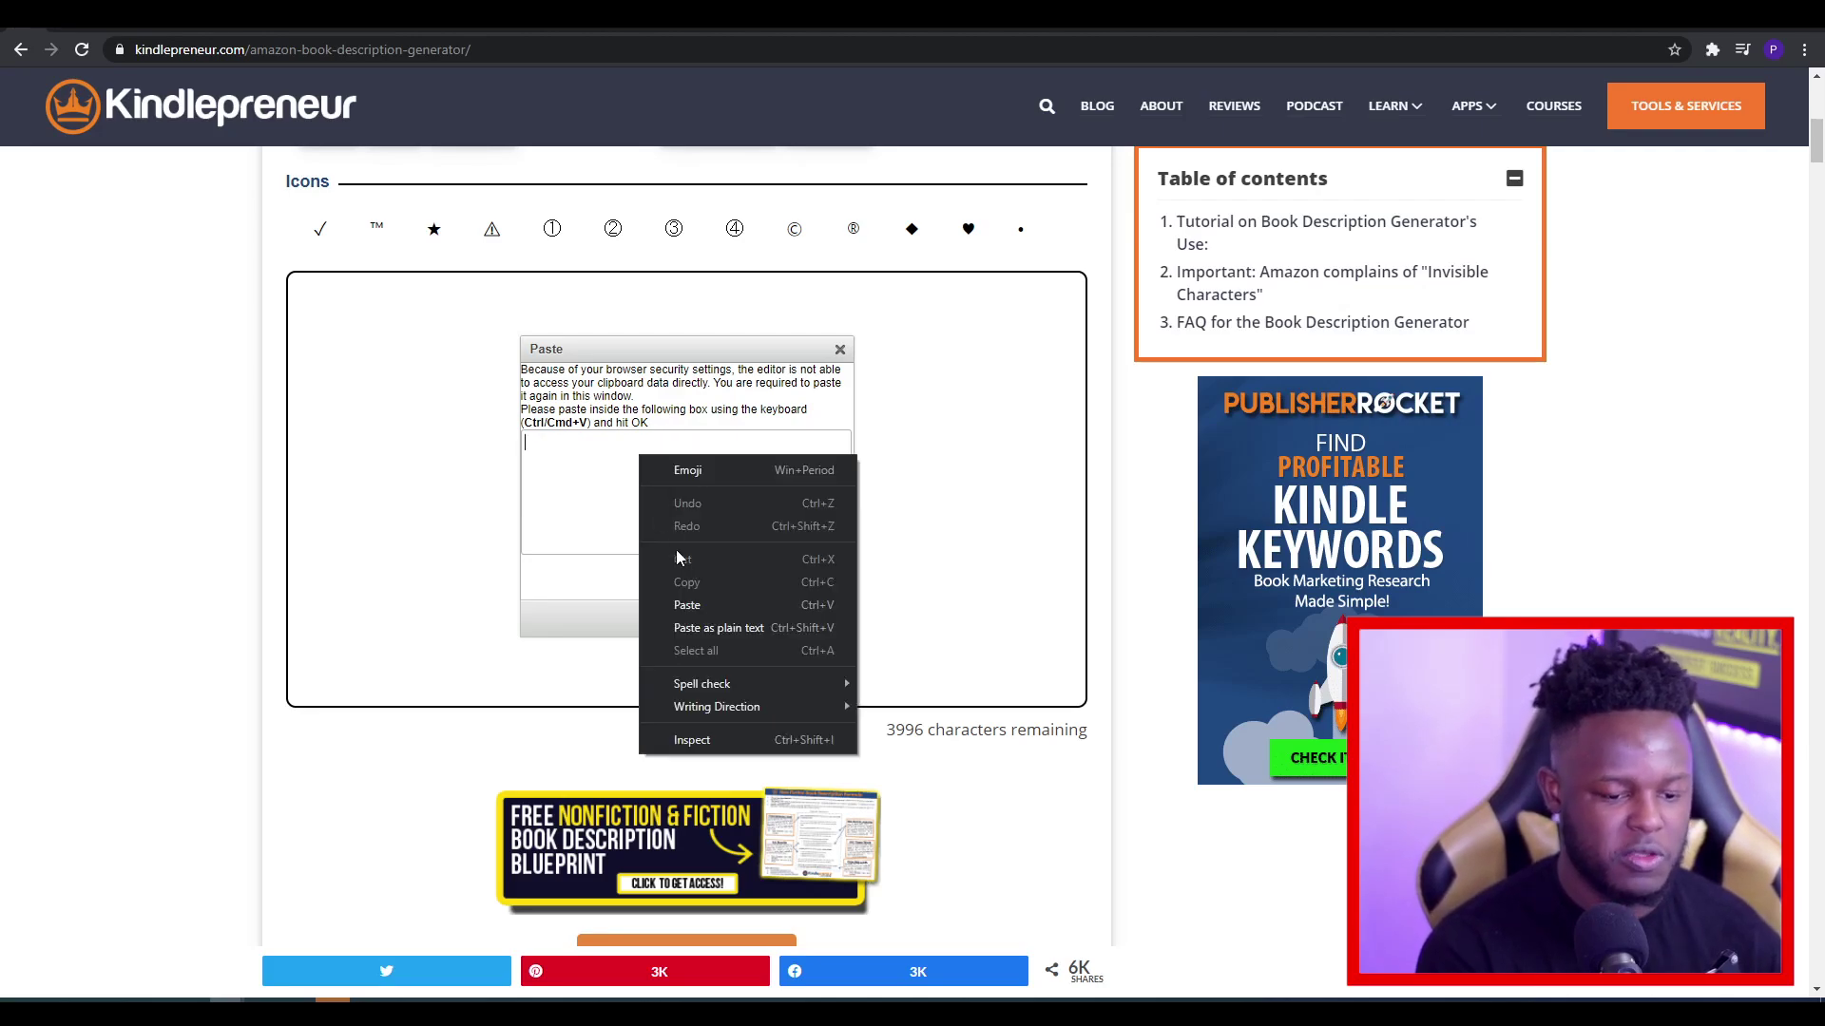
pyautogui.click(704, 608)
pyautogui.click(747, 619)
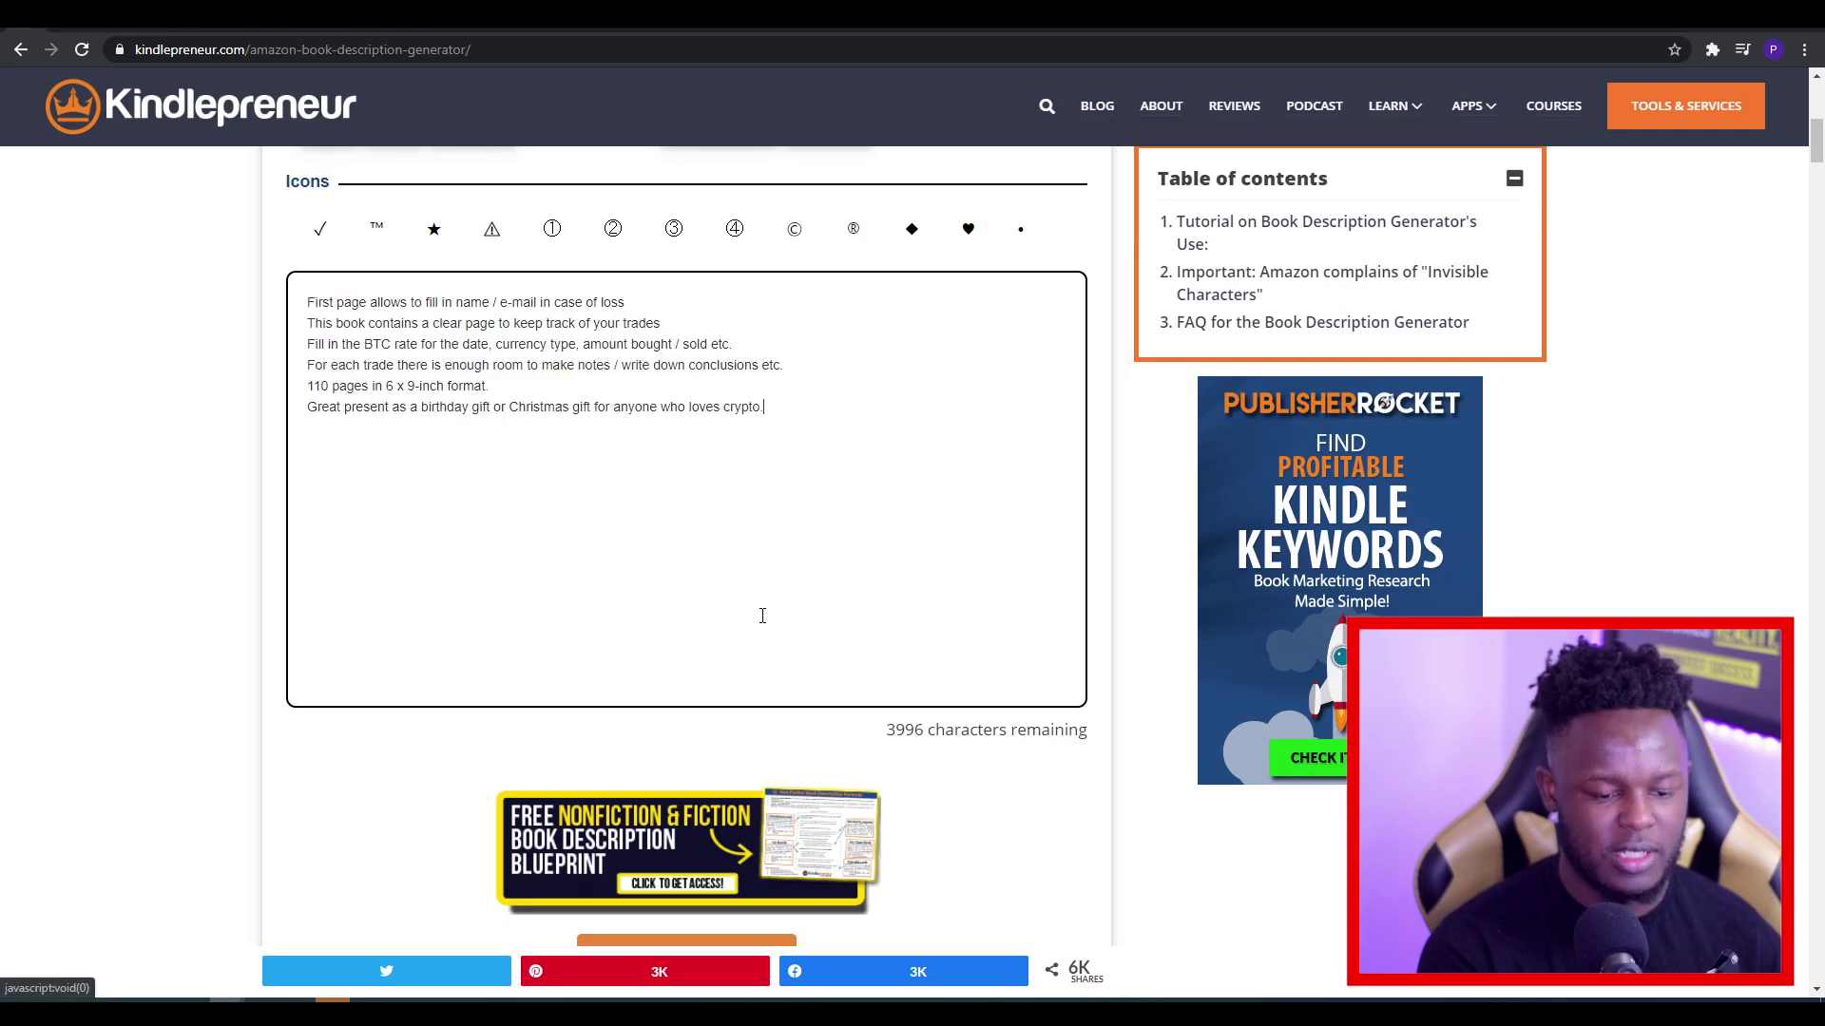
# Format the six lines as a bold bulleted list
pyautogui.scroll(2, 608, 503)
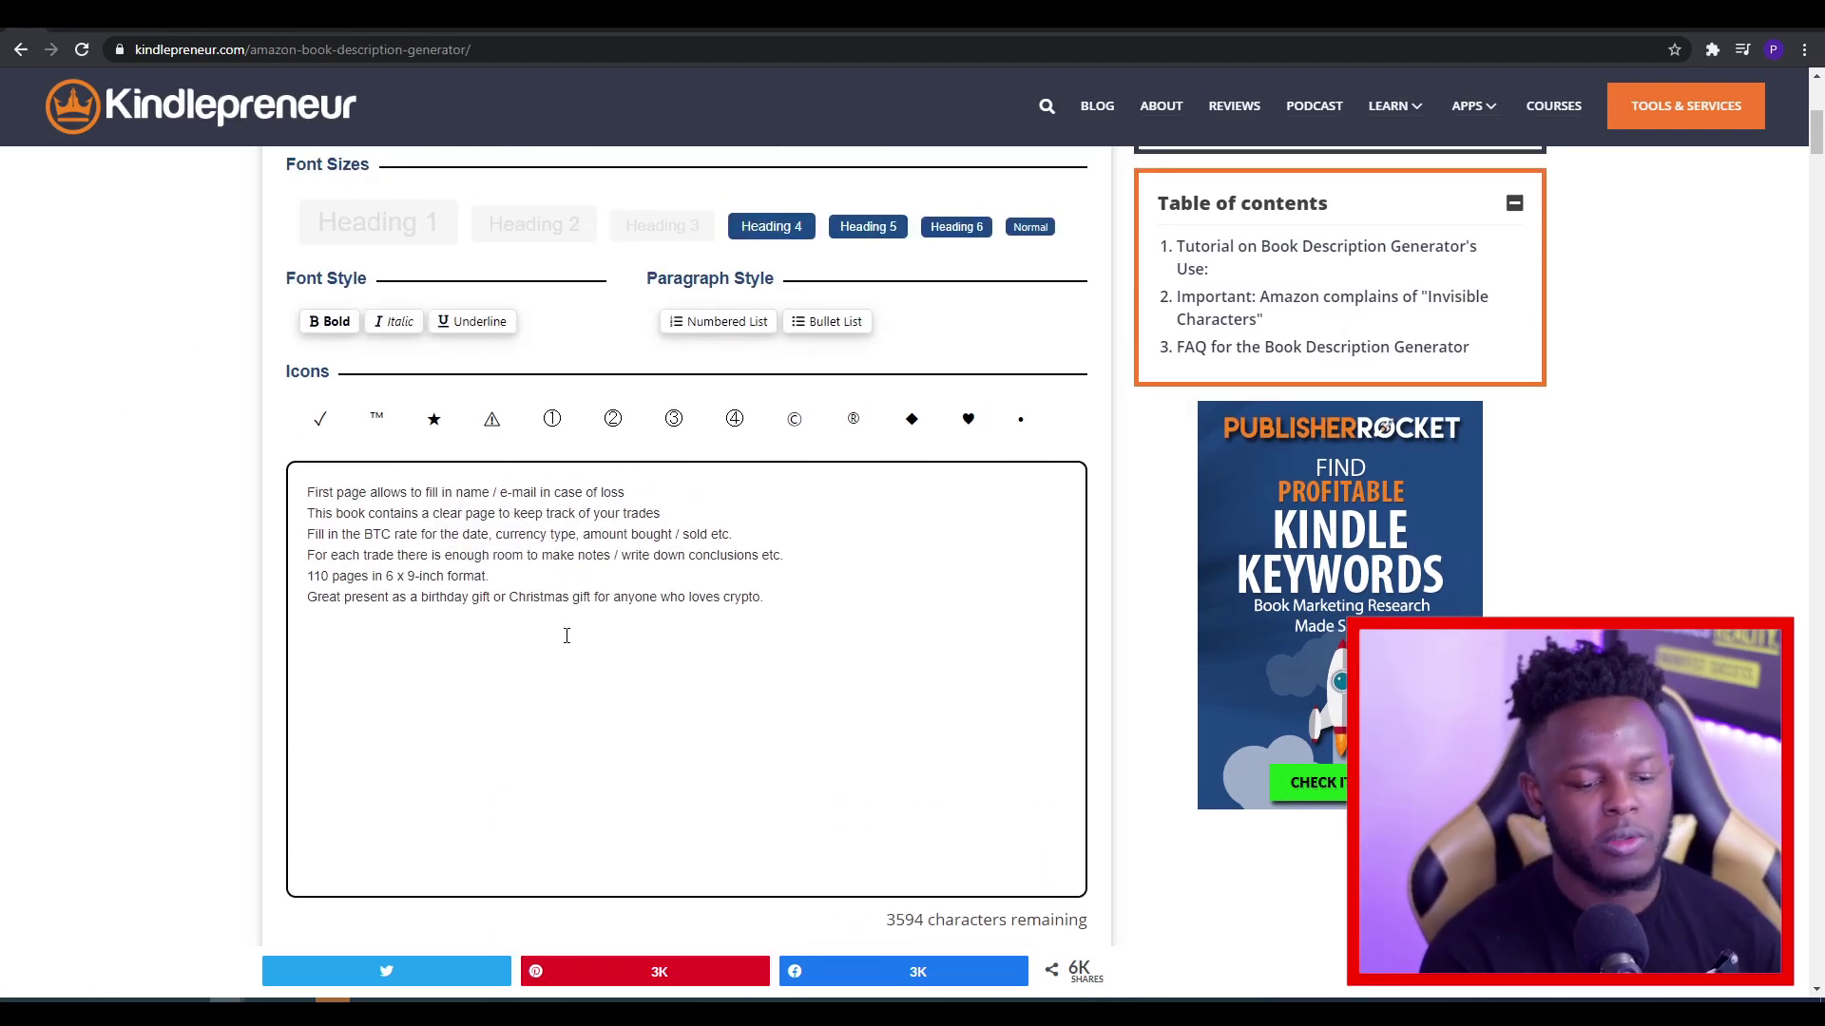
pyautogui.moveTo(777, 599); pyautogui.dragTo(277, 492)
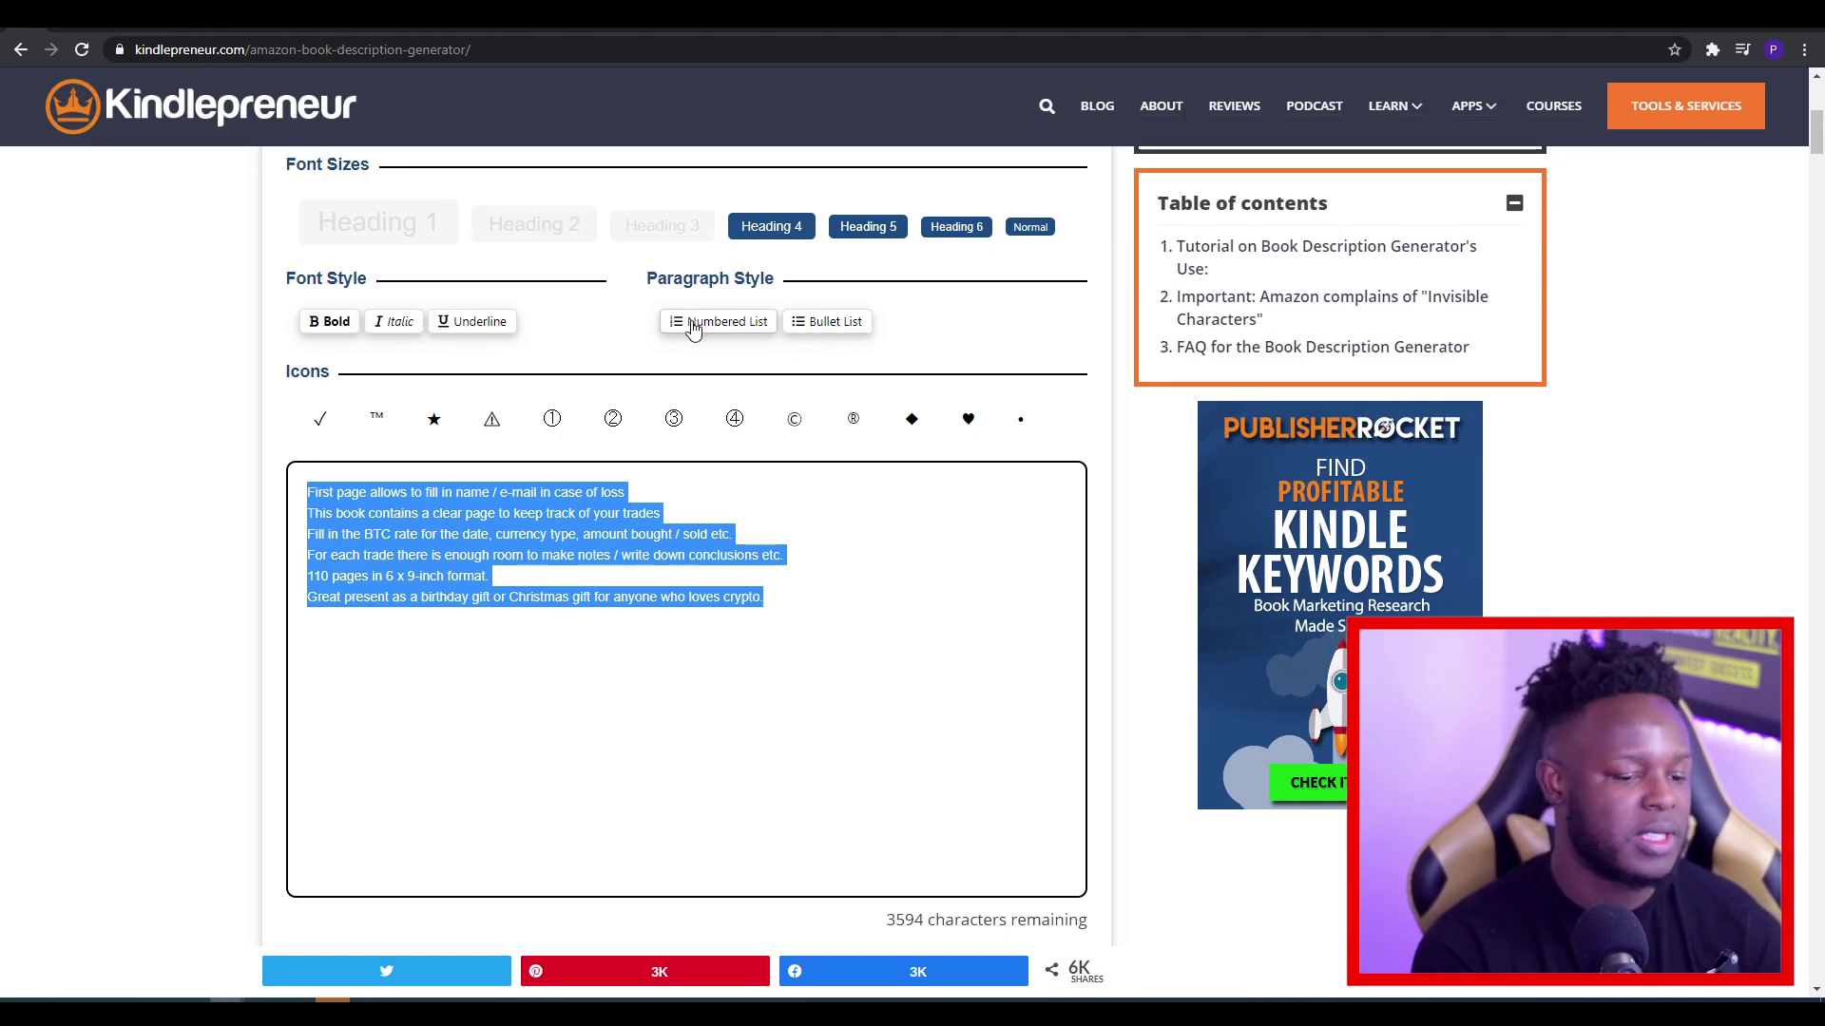
pyautogui.click(804, 328)
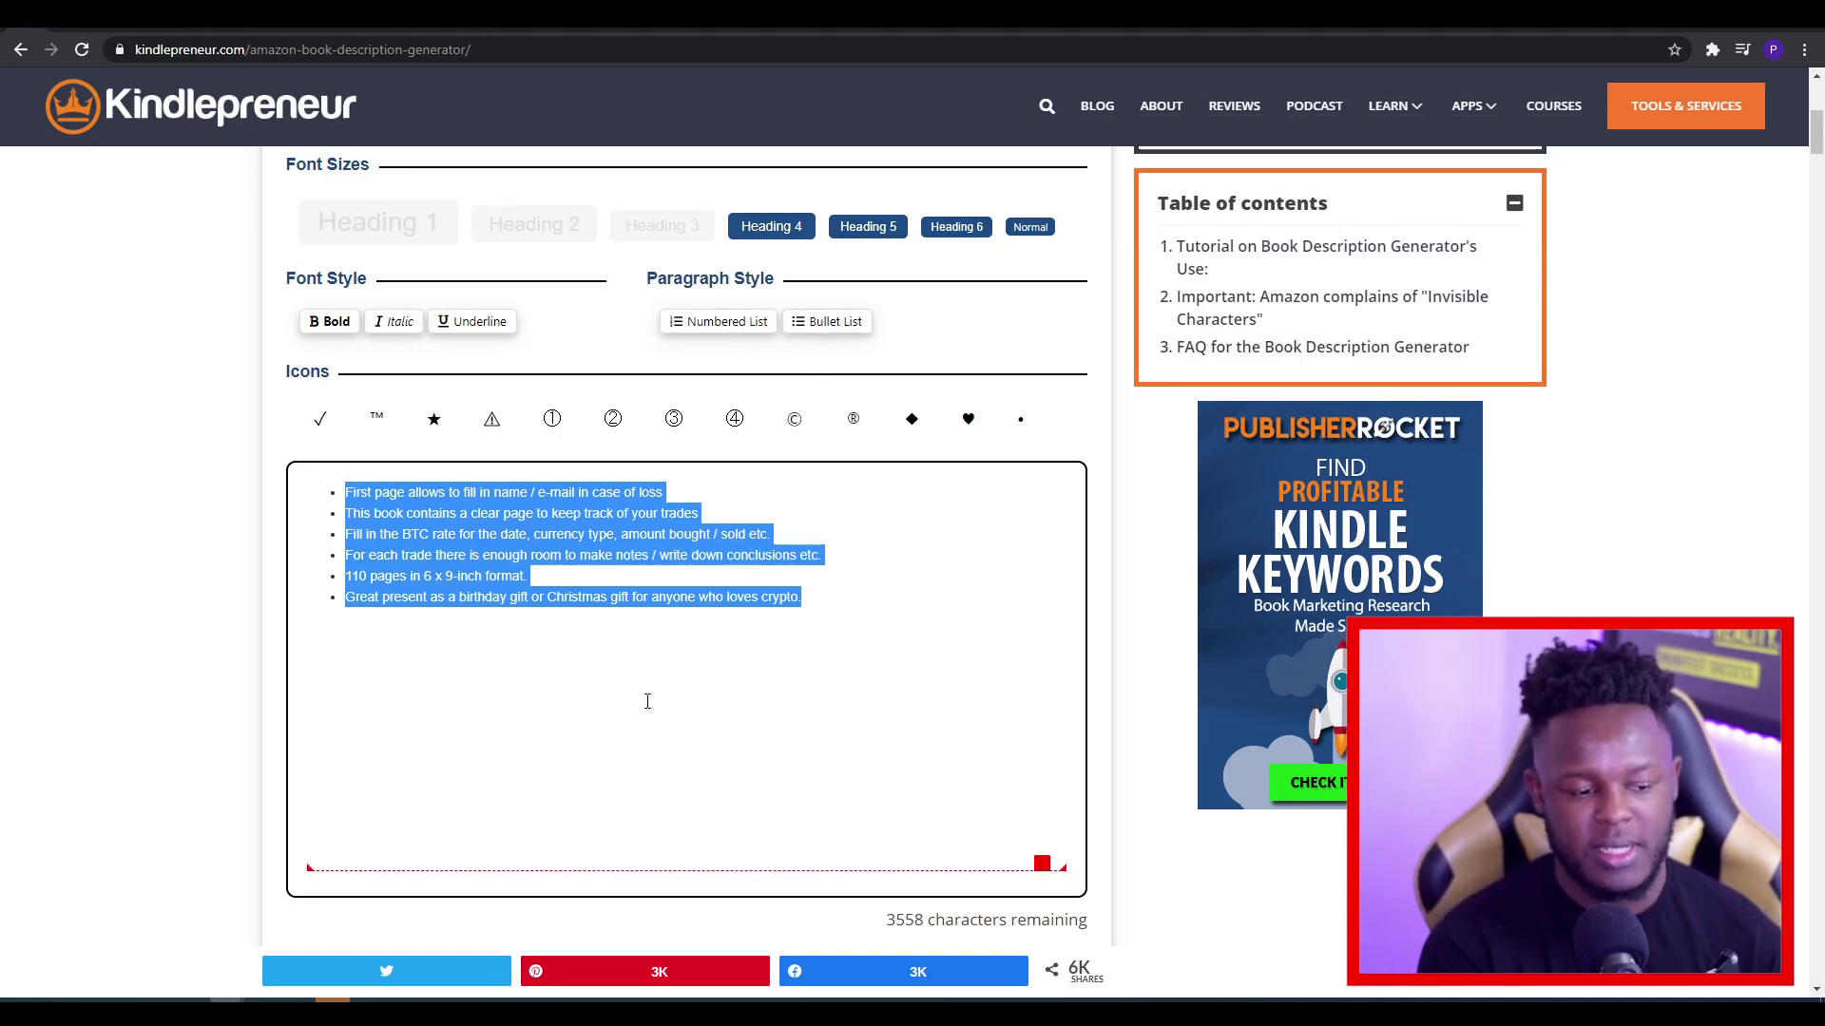
pyautogui.click(329, 321)
pyautogui.click(647, 789)
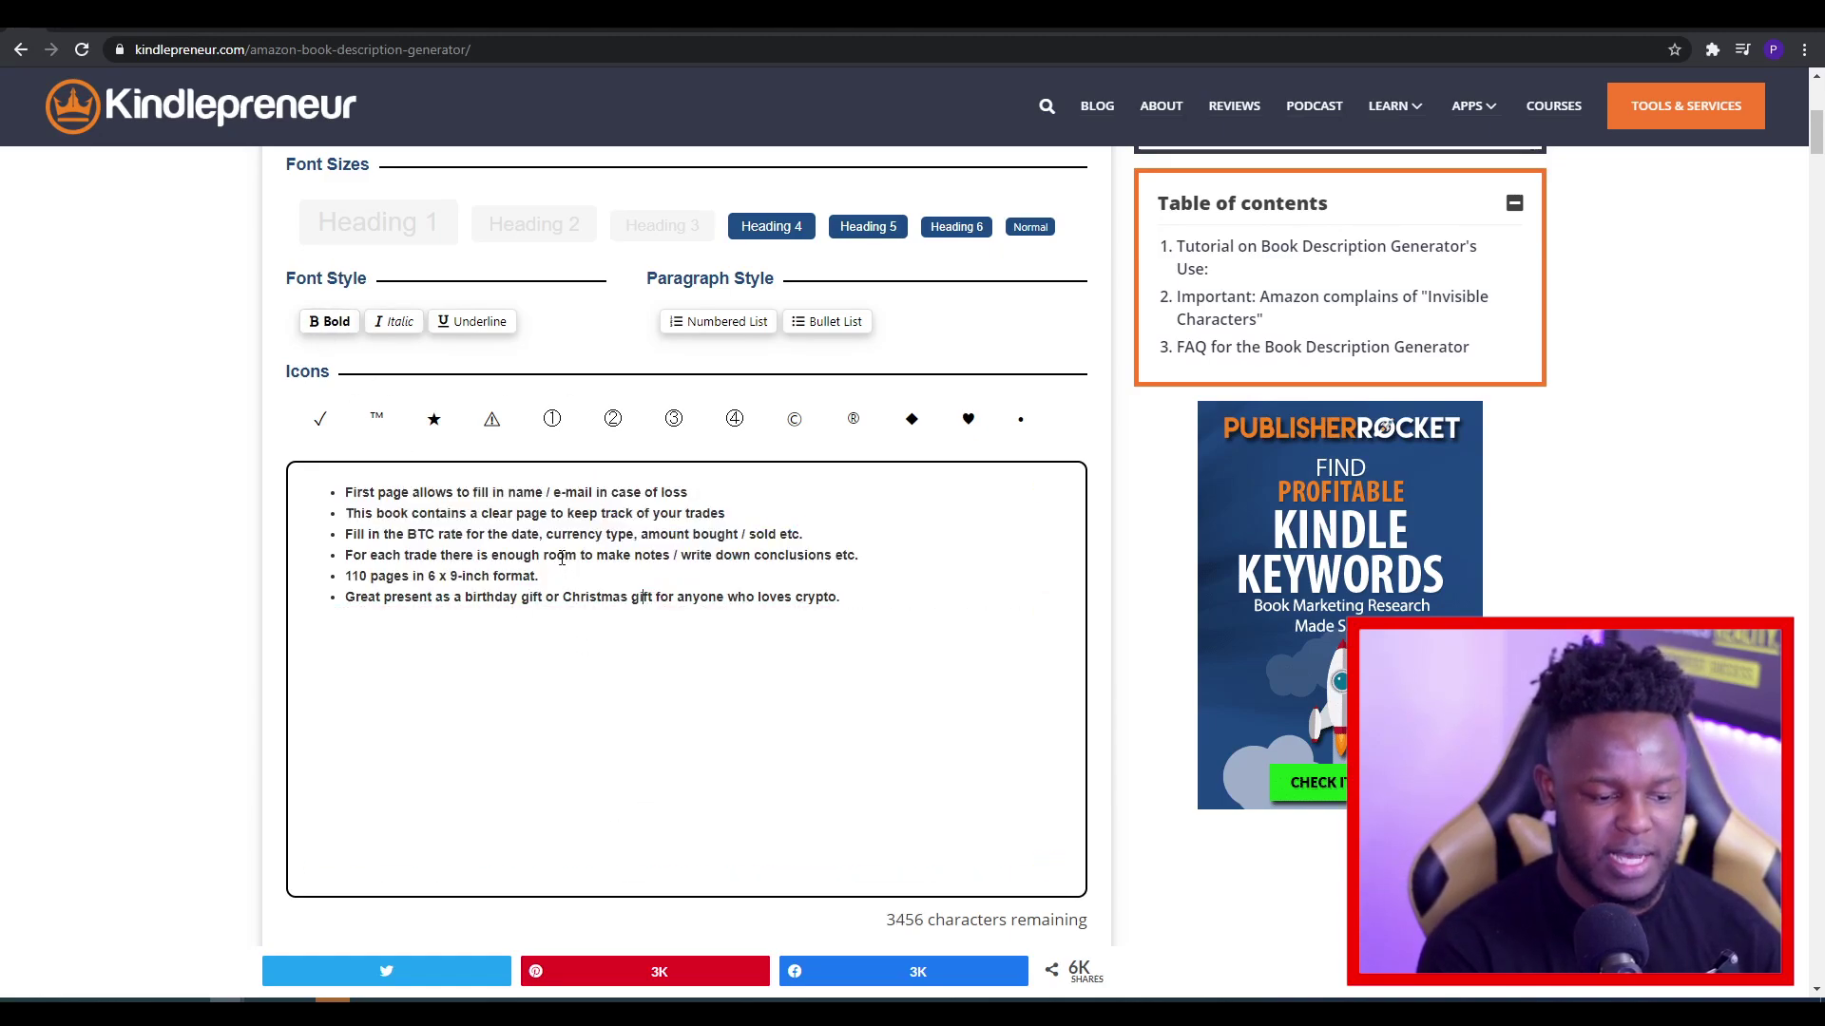
# Generate the description's HTML code and copy it
pyautogui.scroll(-3, 600, 510)
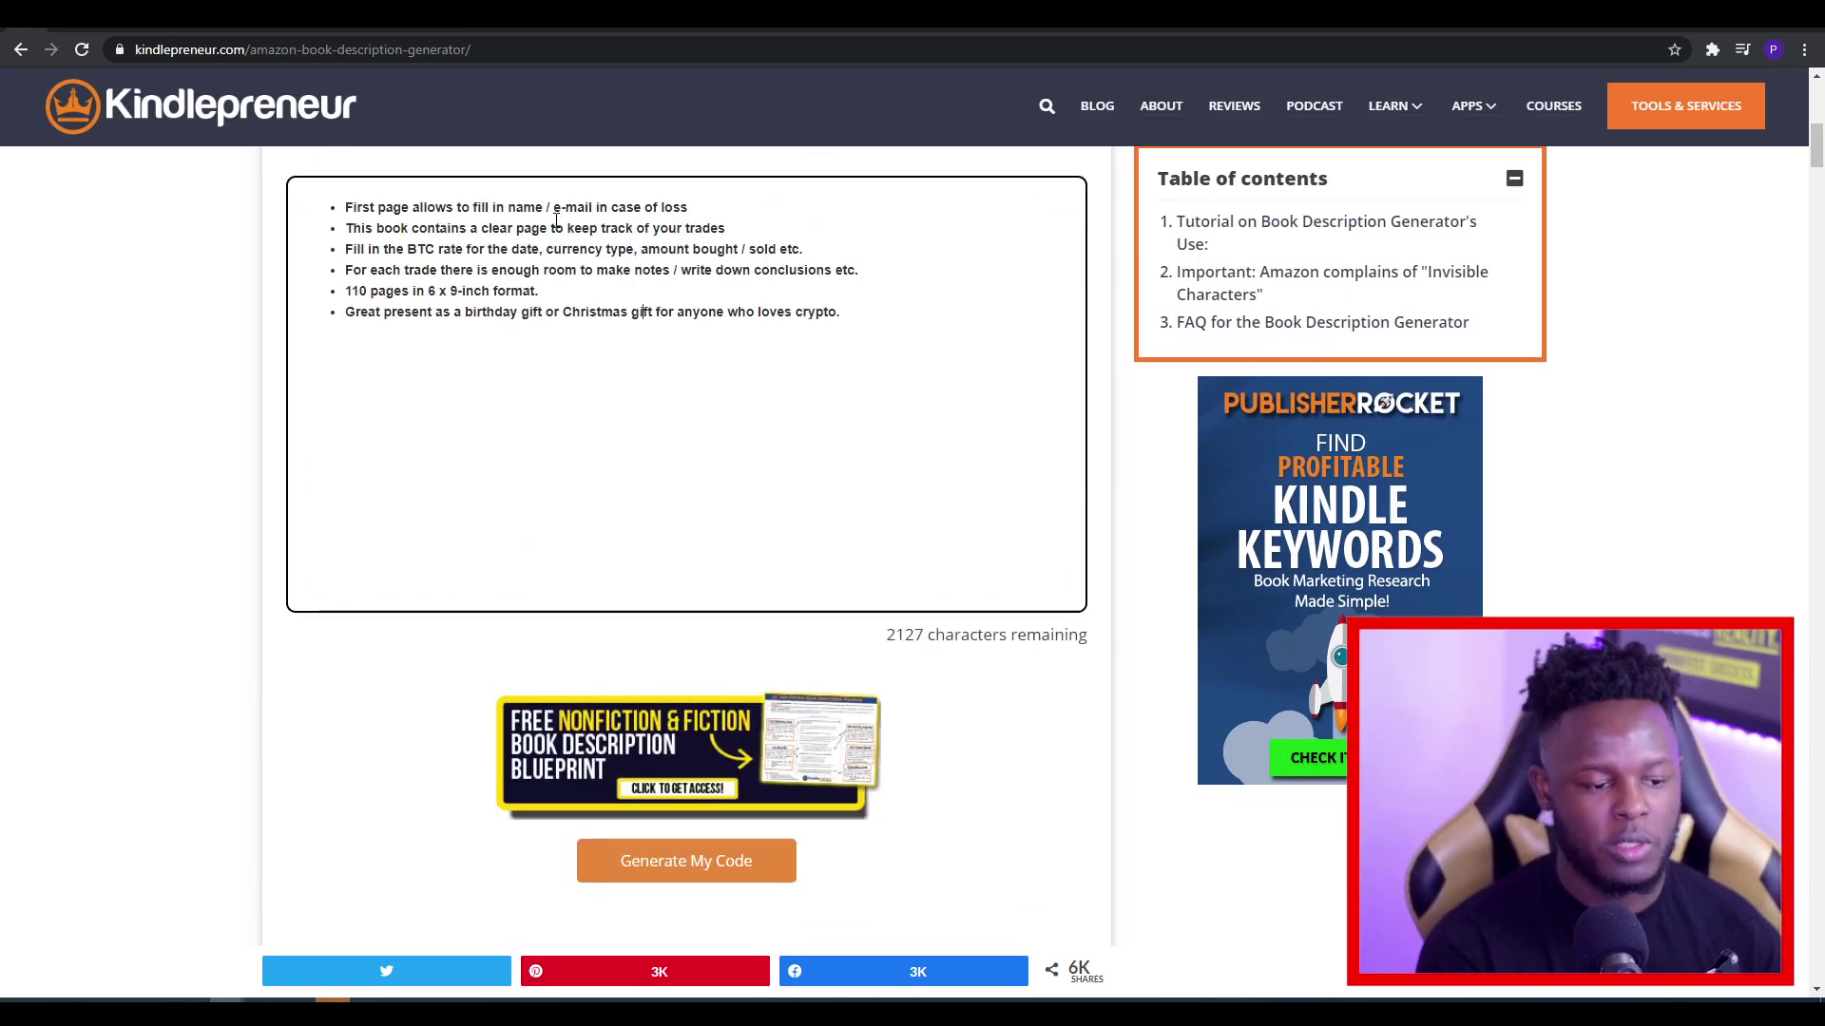
pyautogui.scroll(-4, 573, 244)
pyautogui.click(700, 483)
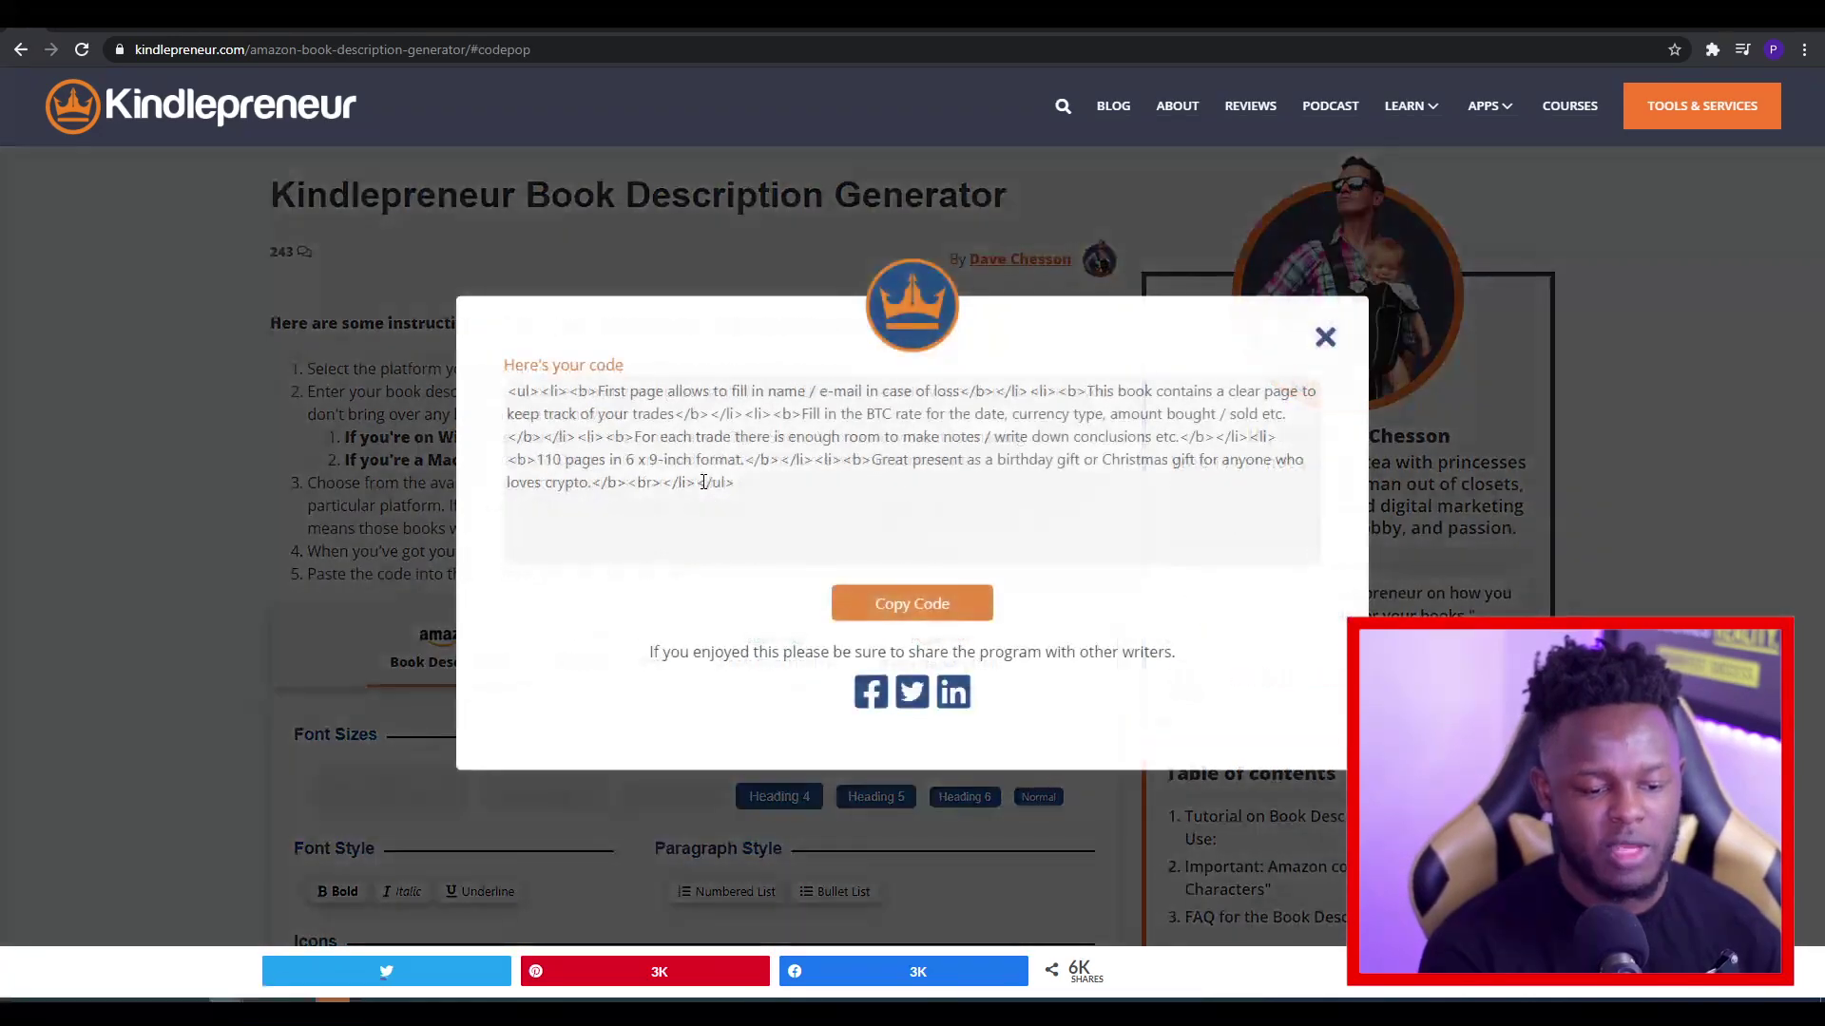
pyautogui.click(875, 606)
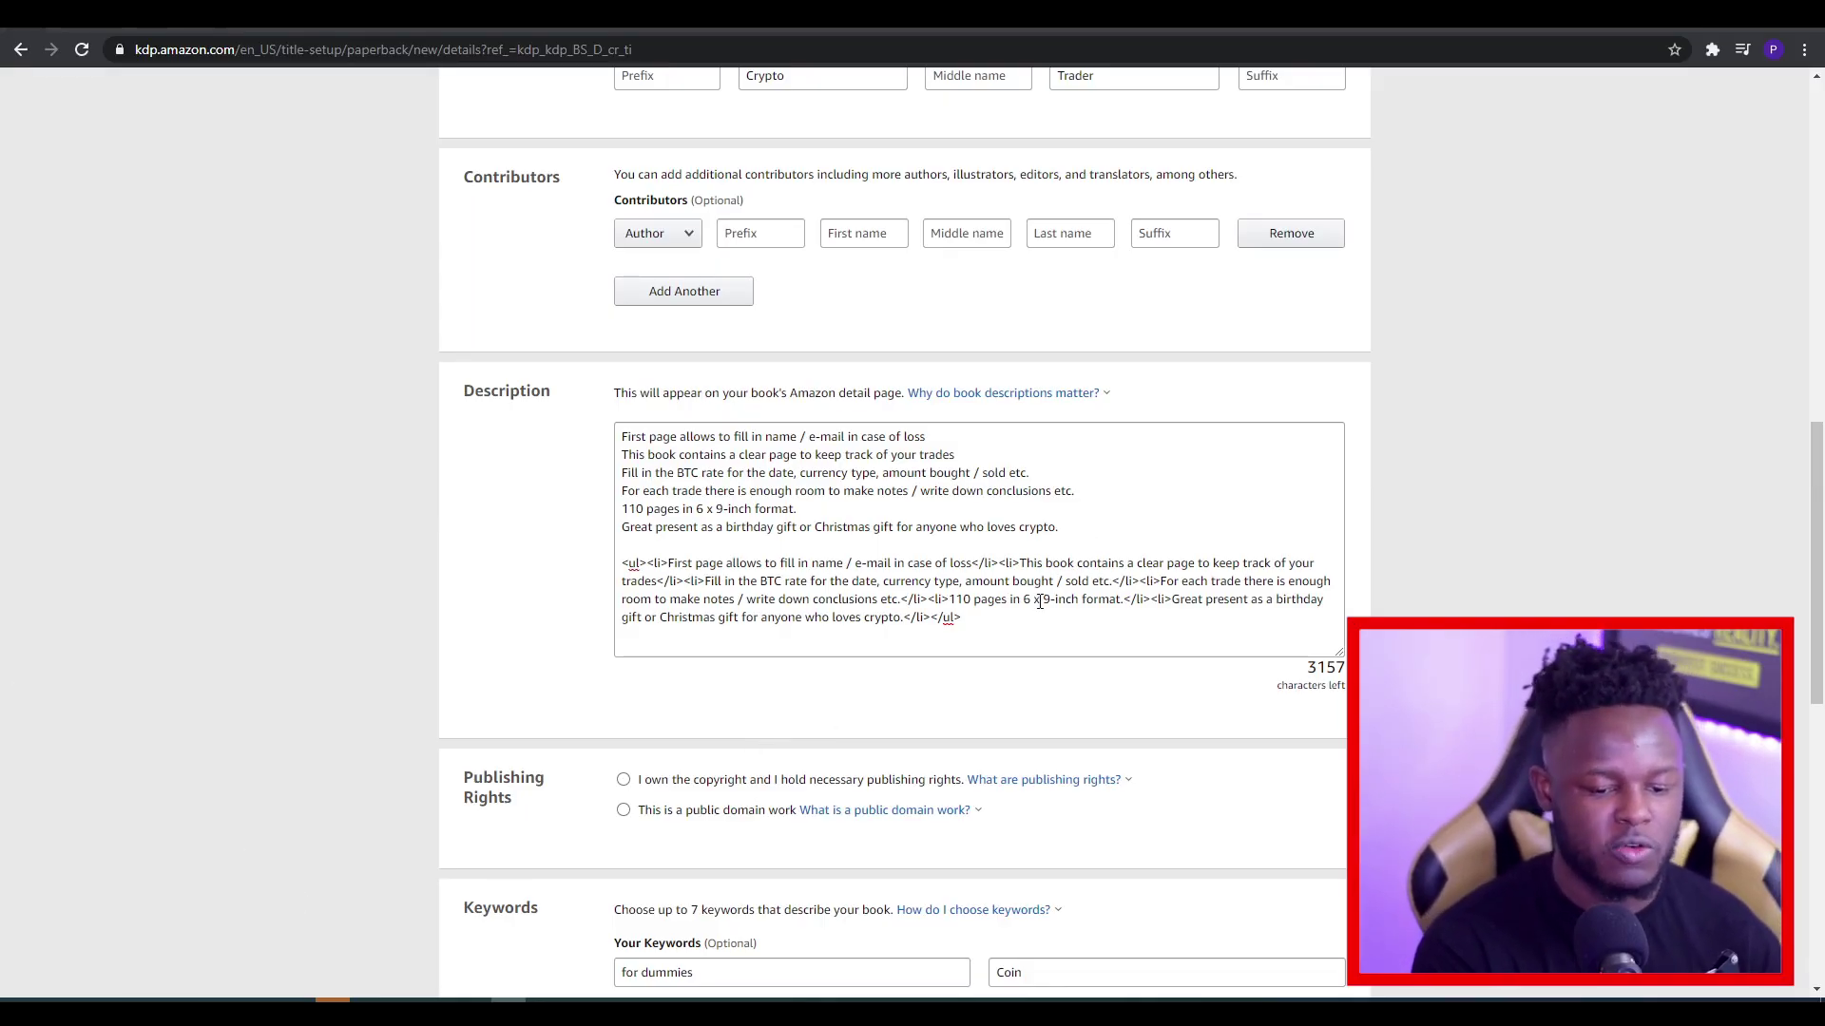
# Replace the KDP Description with the copied HTML code and declare owning the copyright
pyautogui.moveTo(979, 623); pyautogui.dragTo(593, 419)
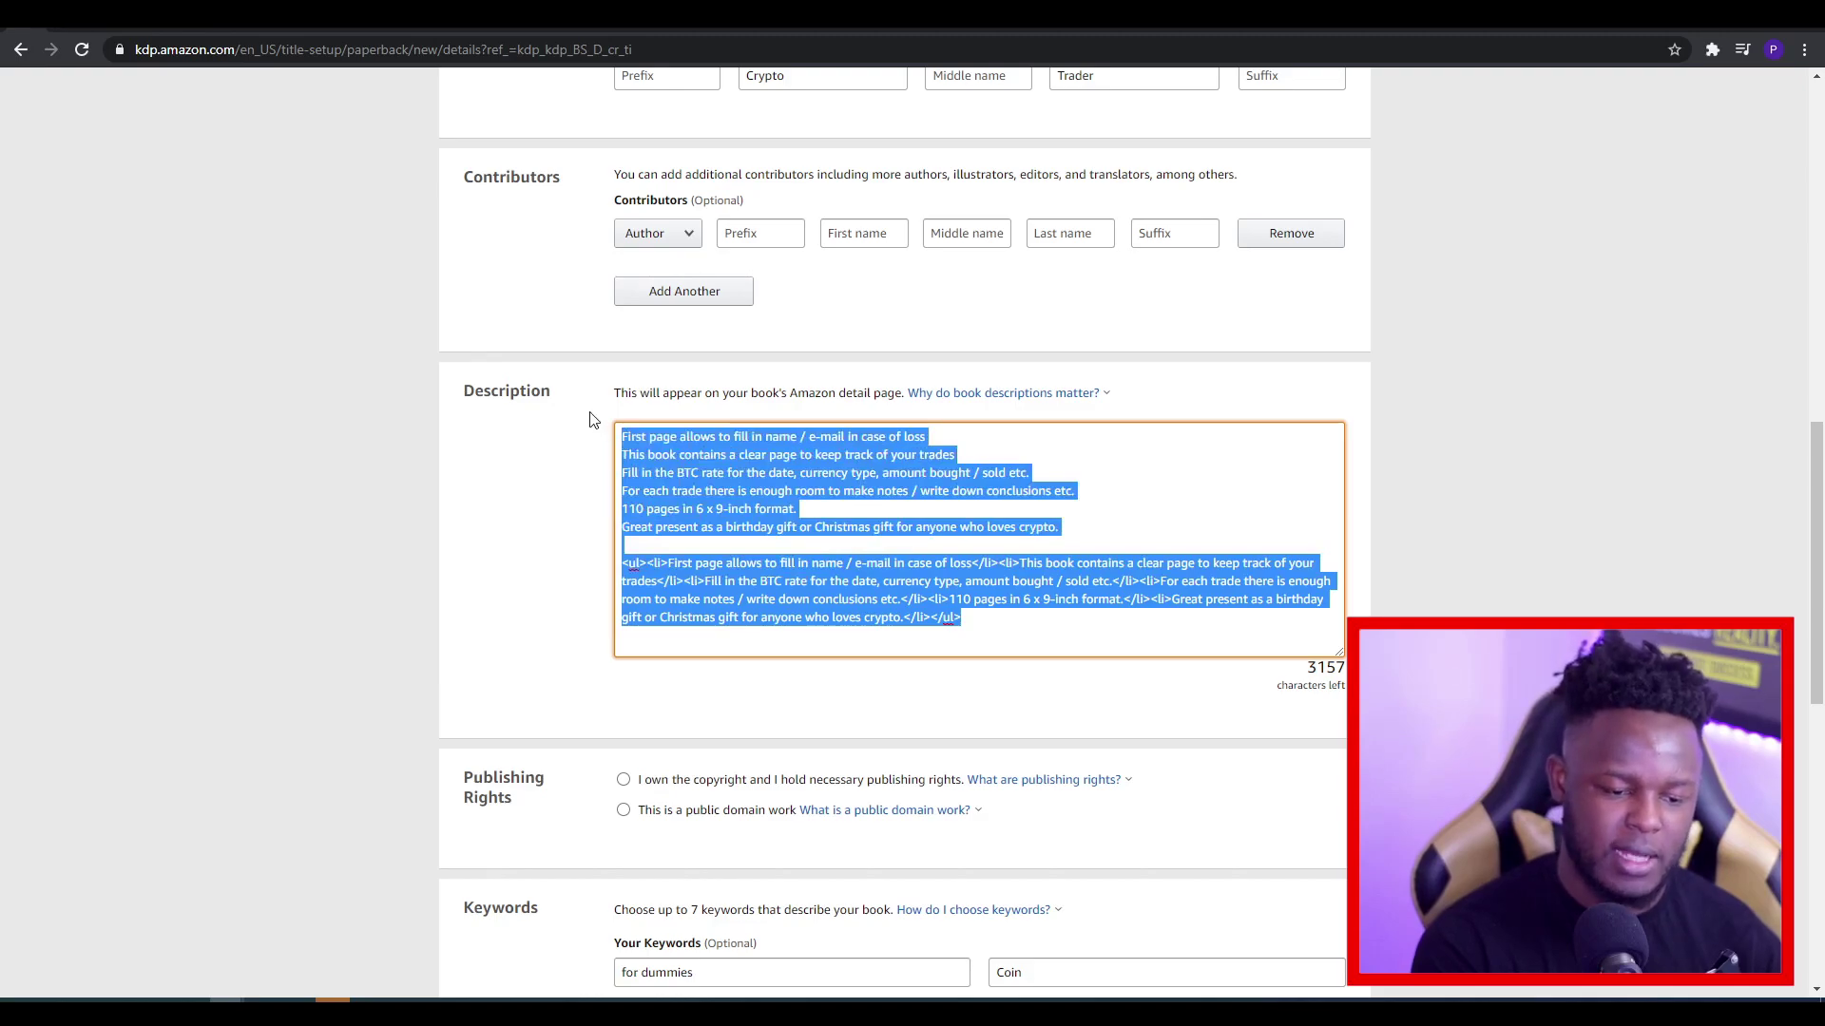
pyautogui.hotkey('ctrl', 'v')
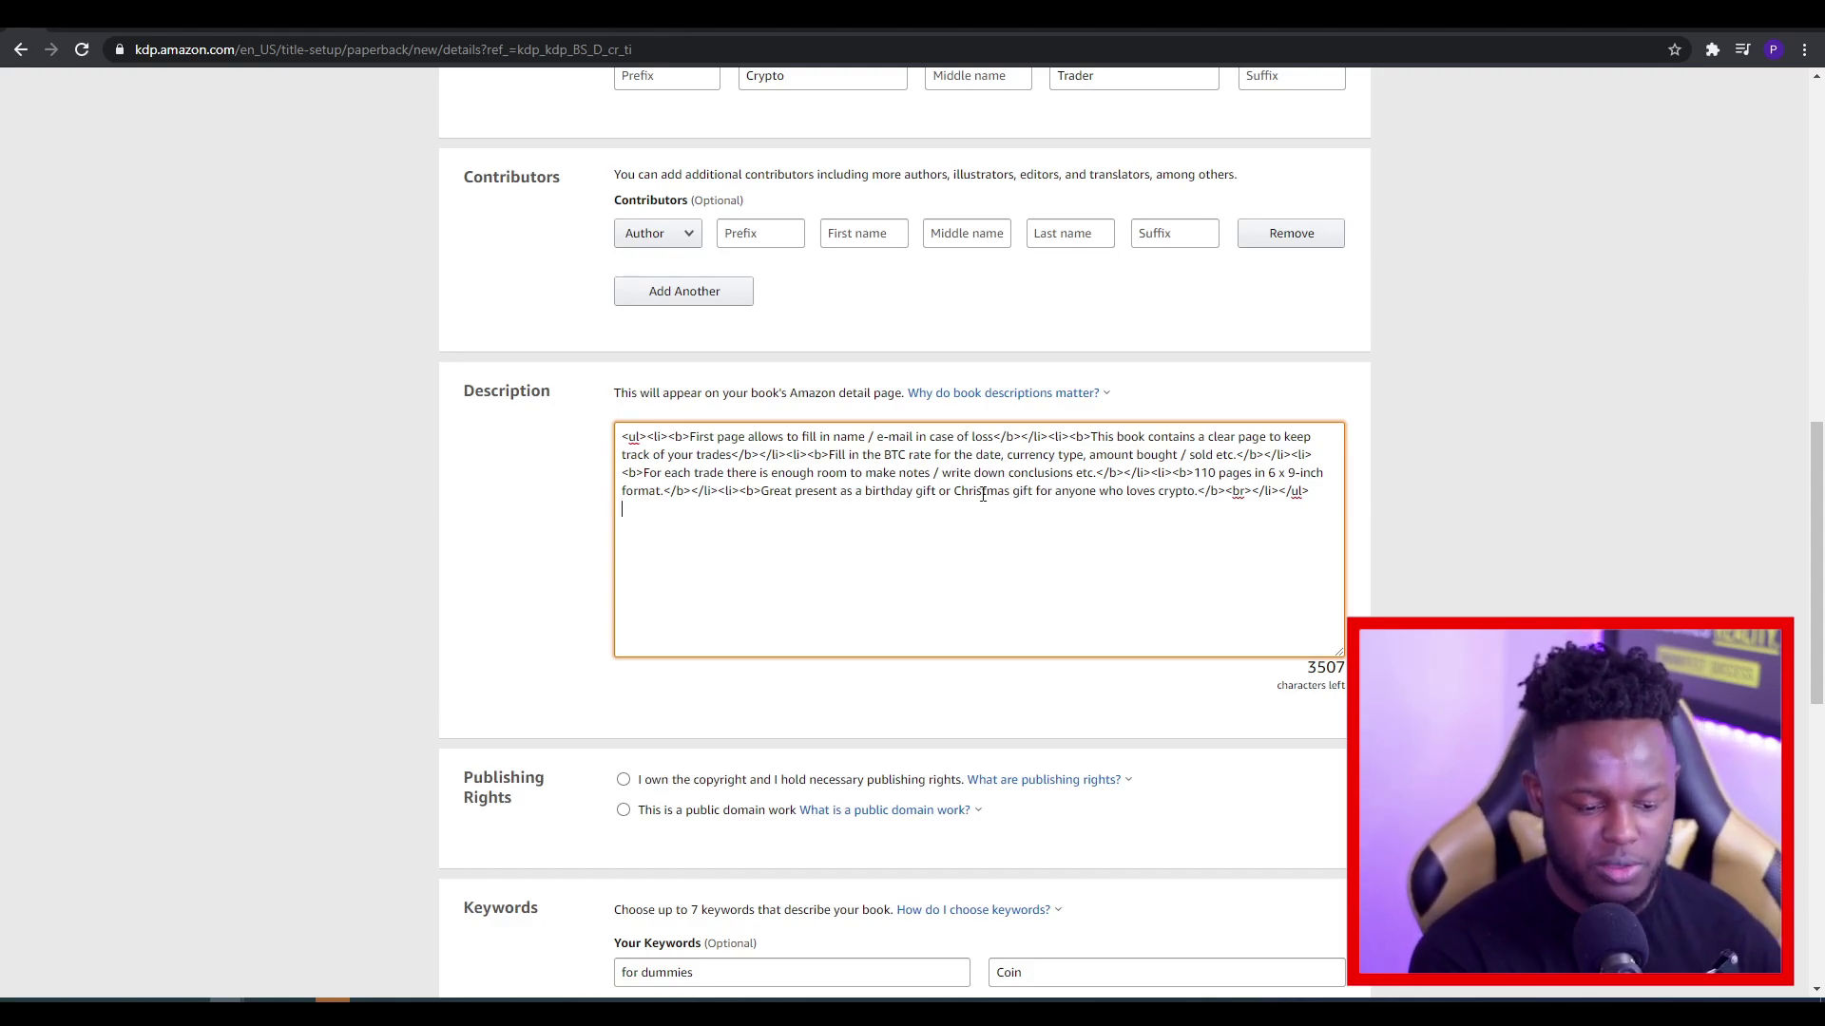
pyautogui.scroll(-6, 874, 447)
pyautogui.scroll(2, 721, 484)
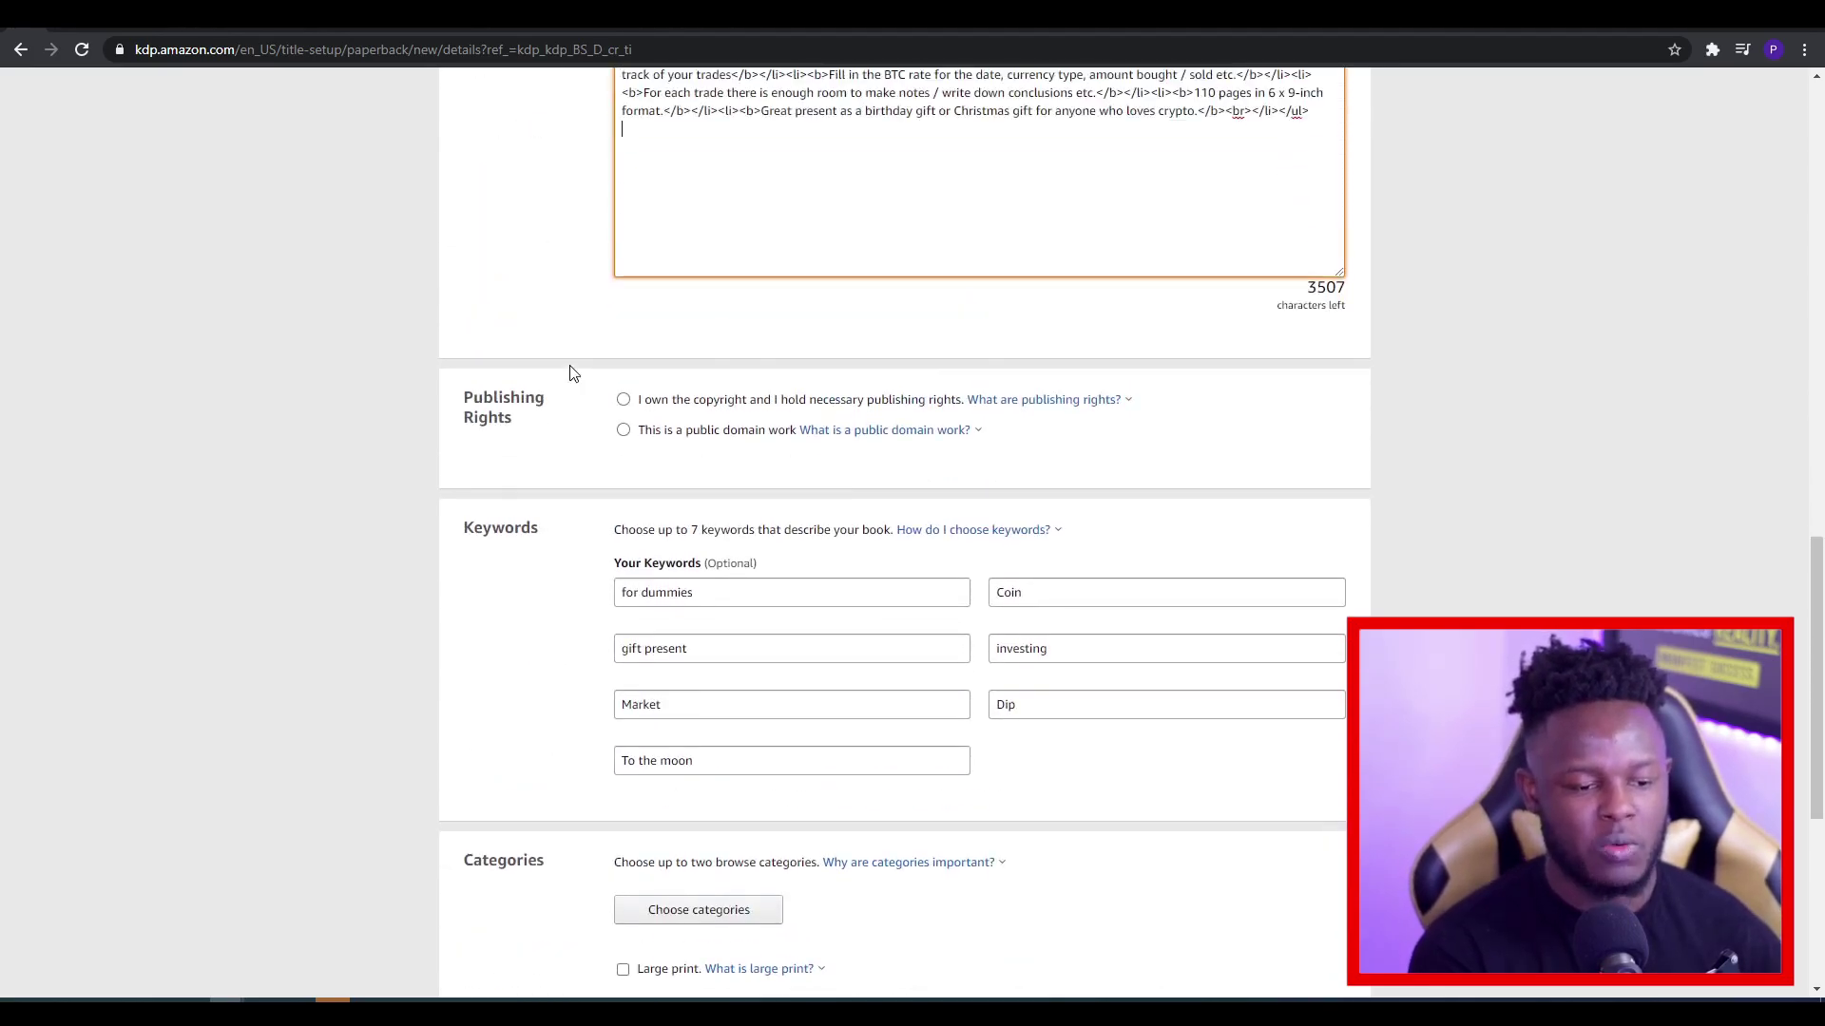
pyautogui.click(631, 400)
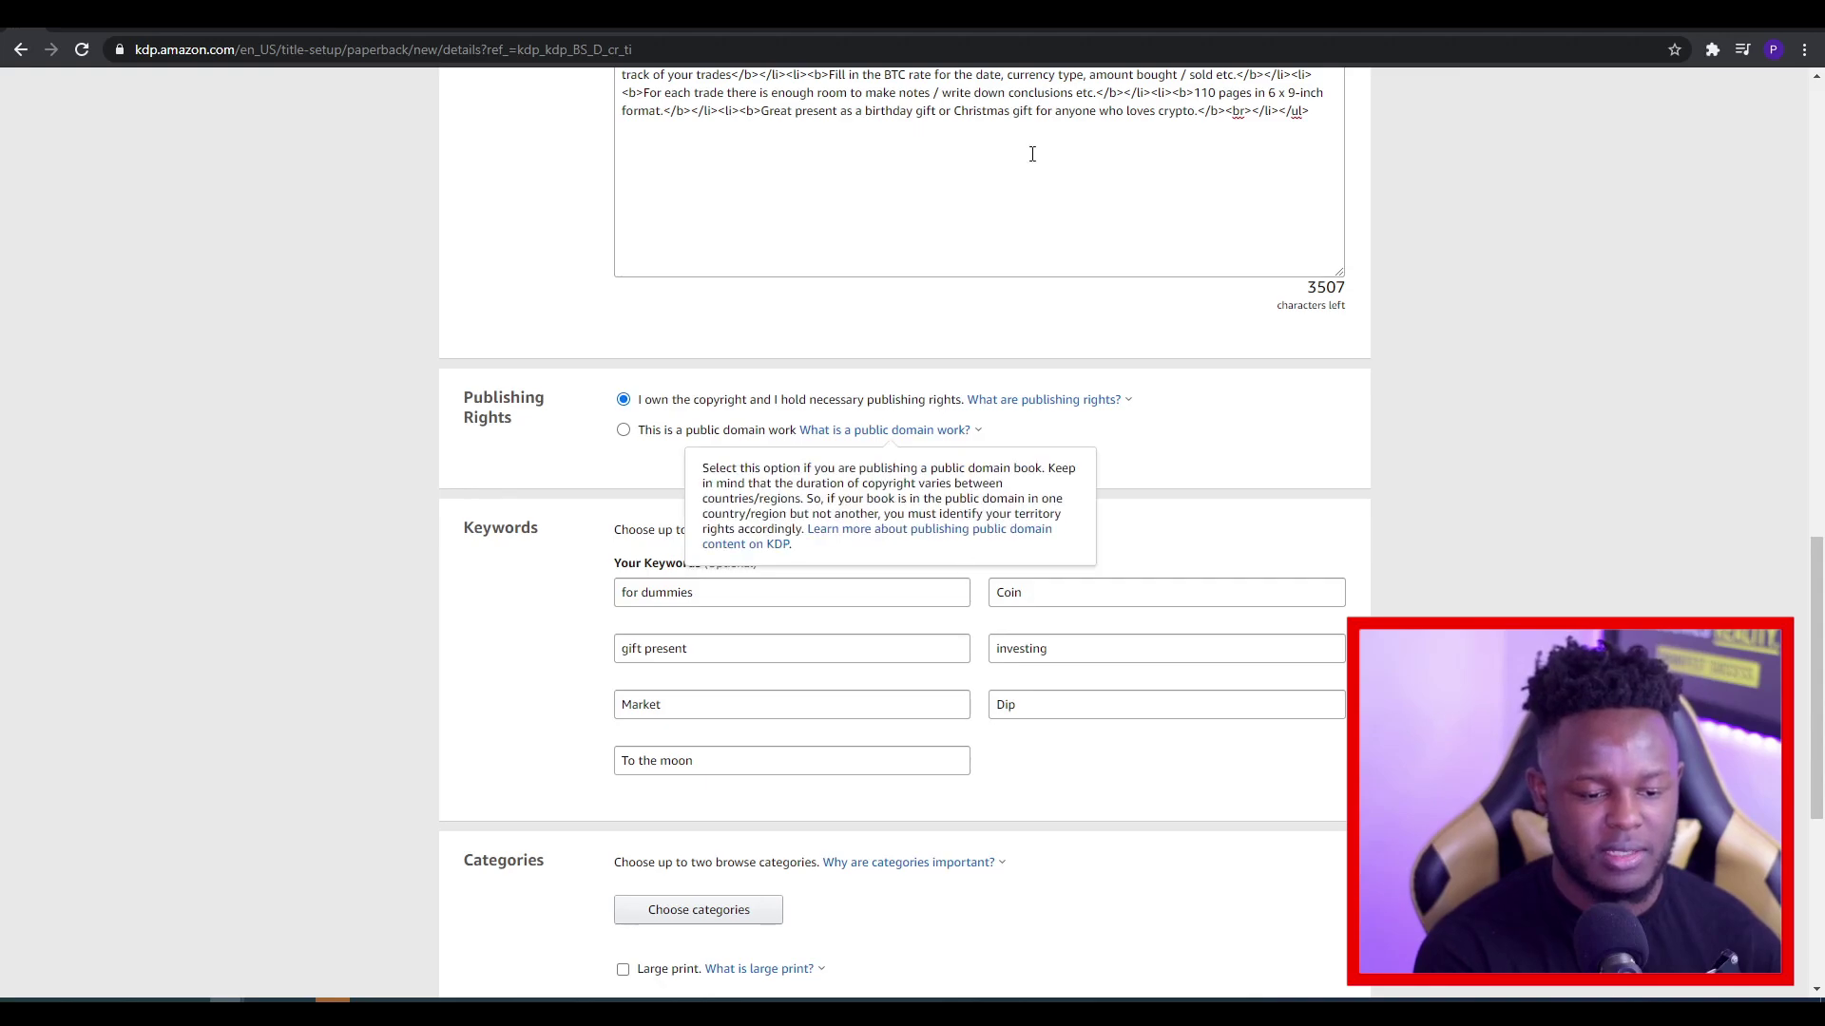
# Scroll through the details page to review Publishing Rights and the seven Keywords
pyautogui.scroll(-2, 731, 229)
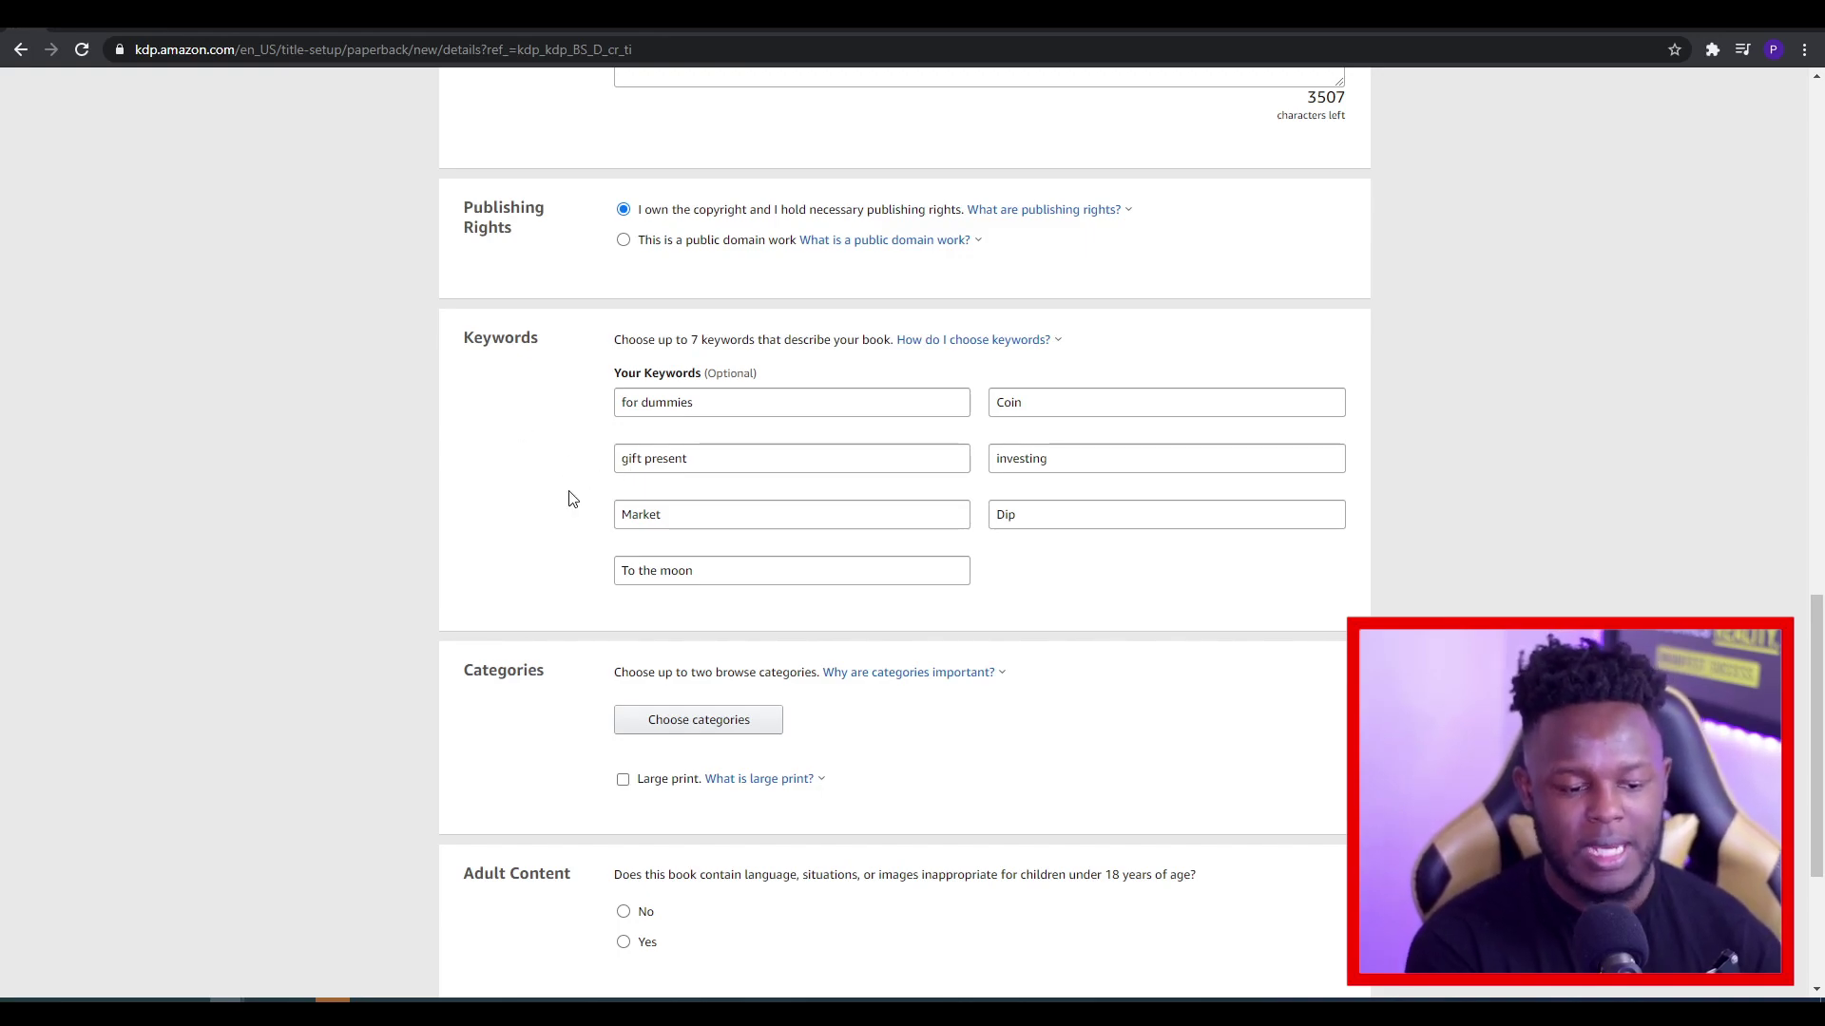
pyautogui.scroll(2, 570, 499)
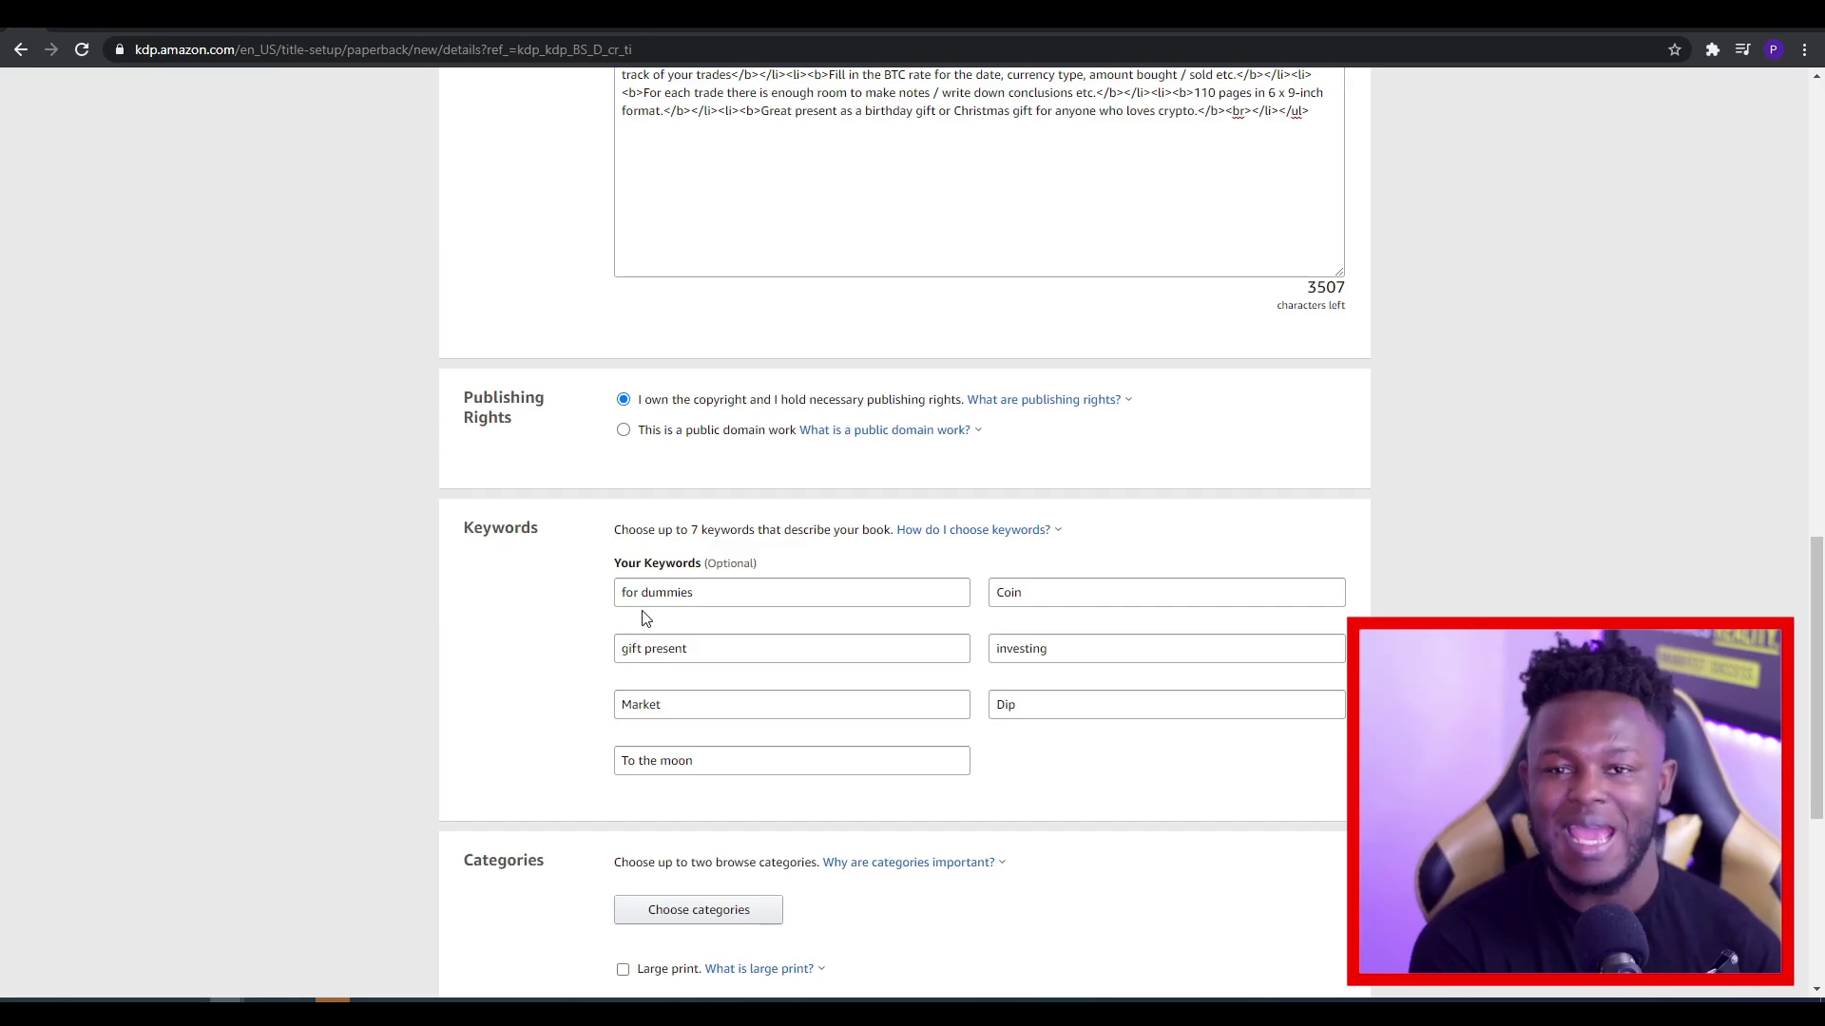
pyautogui.scroll(15, 660, 595)
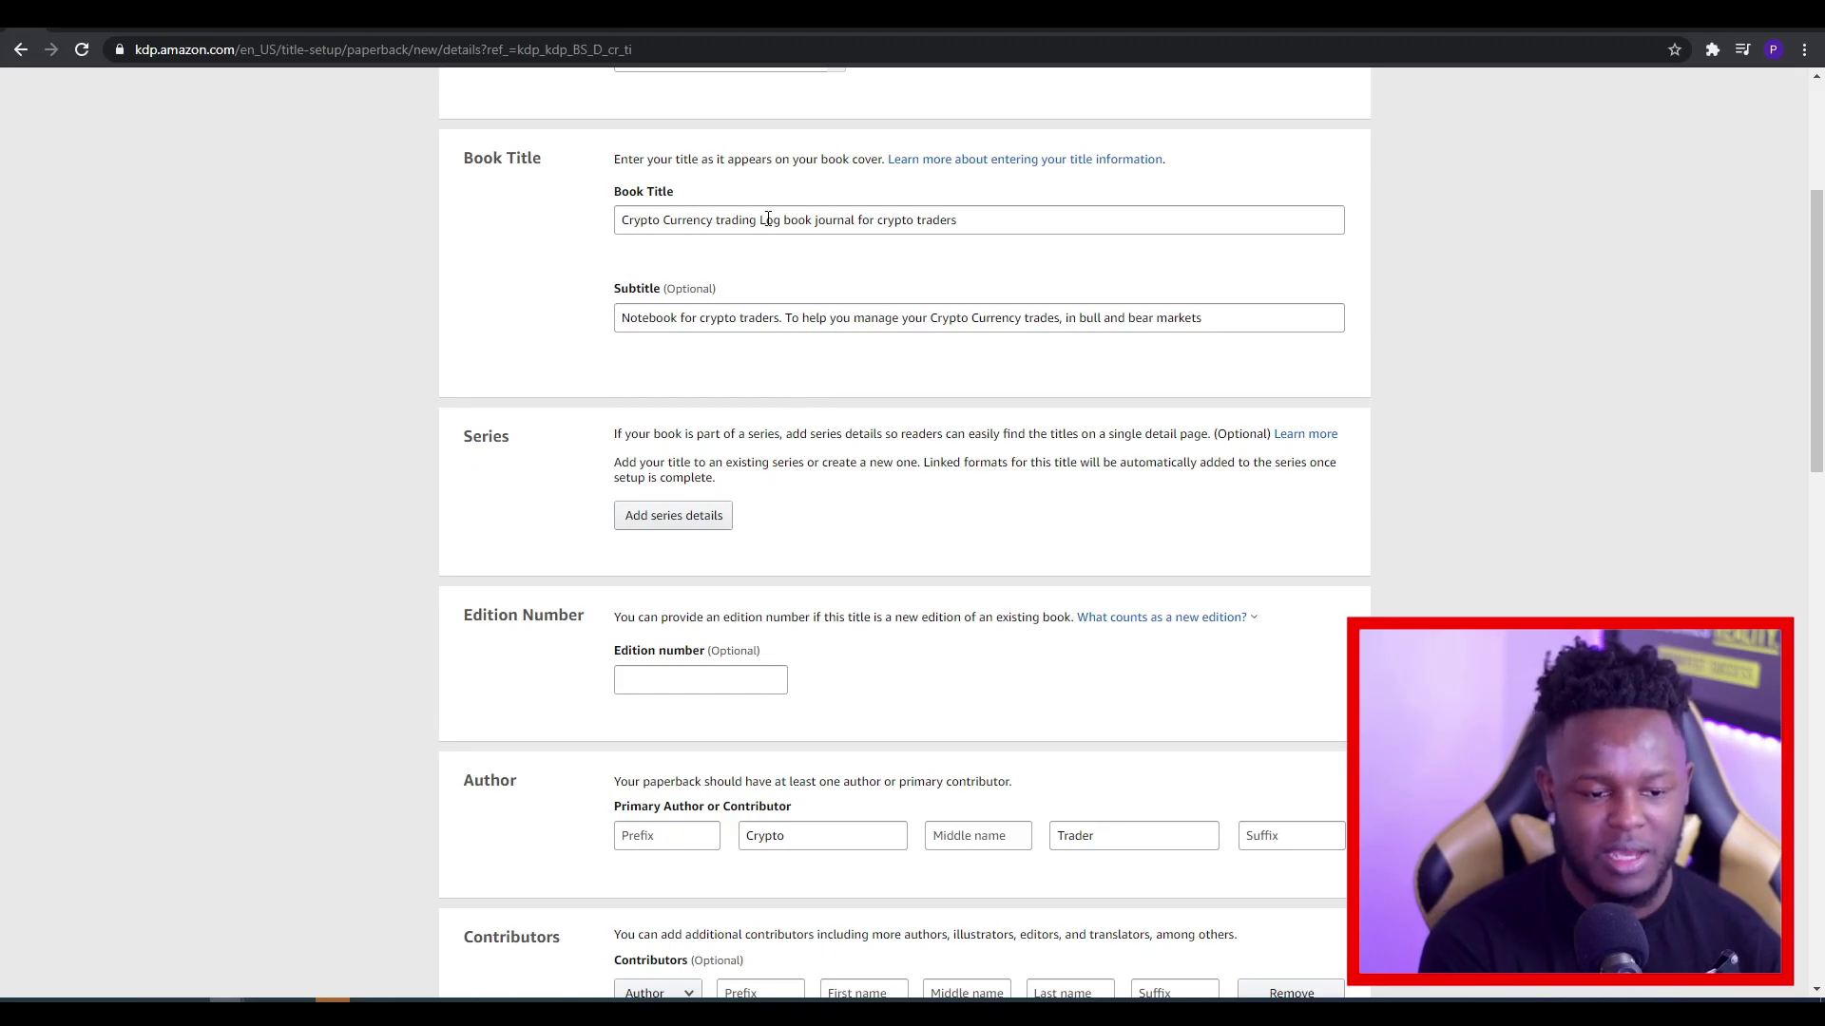
pyautogui.scroll(-15, 903, 237)
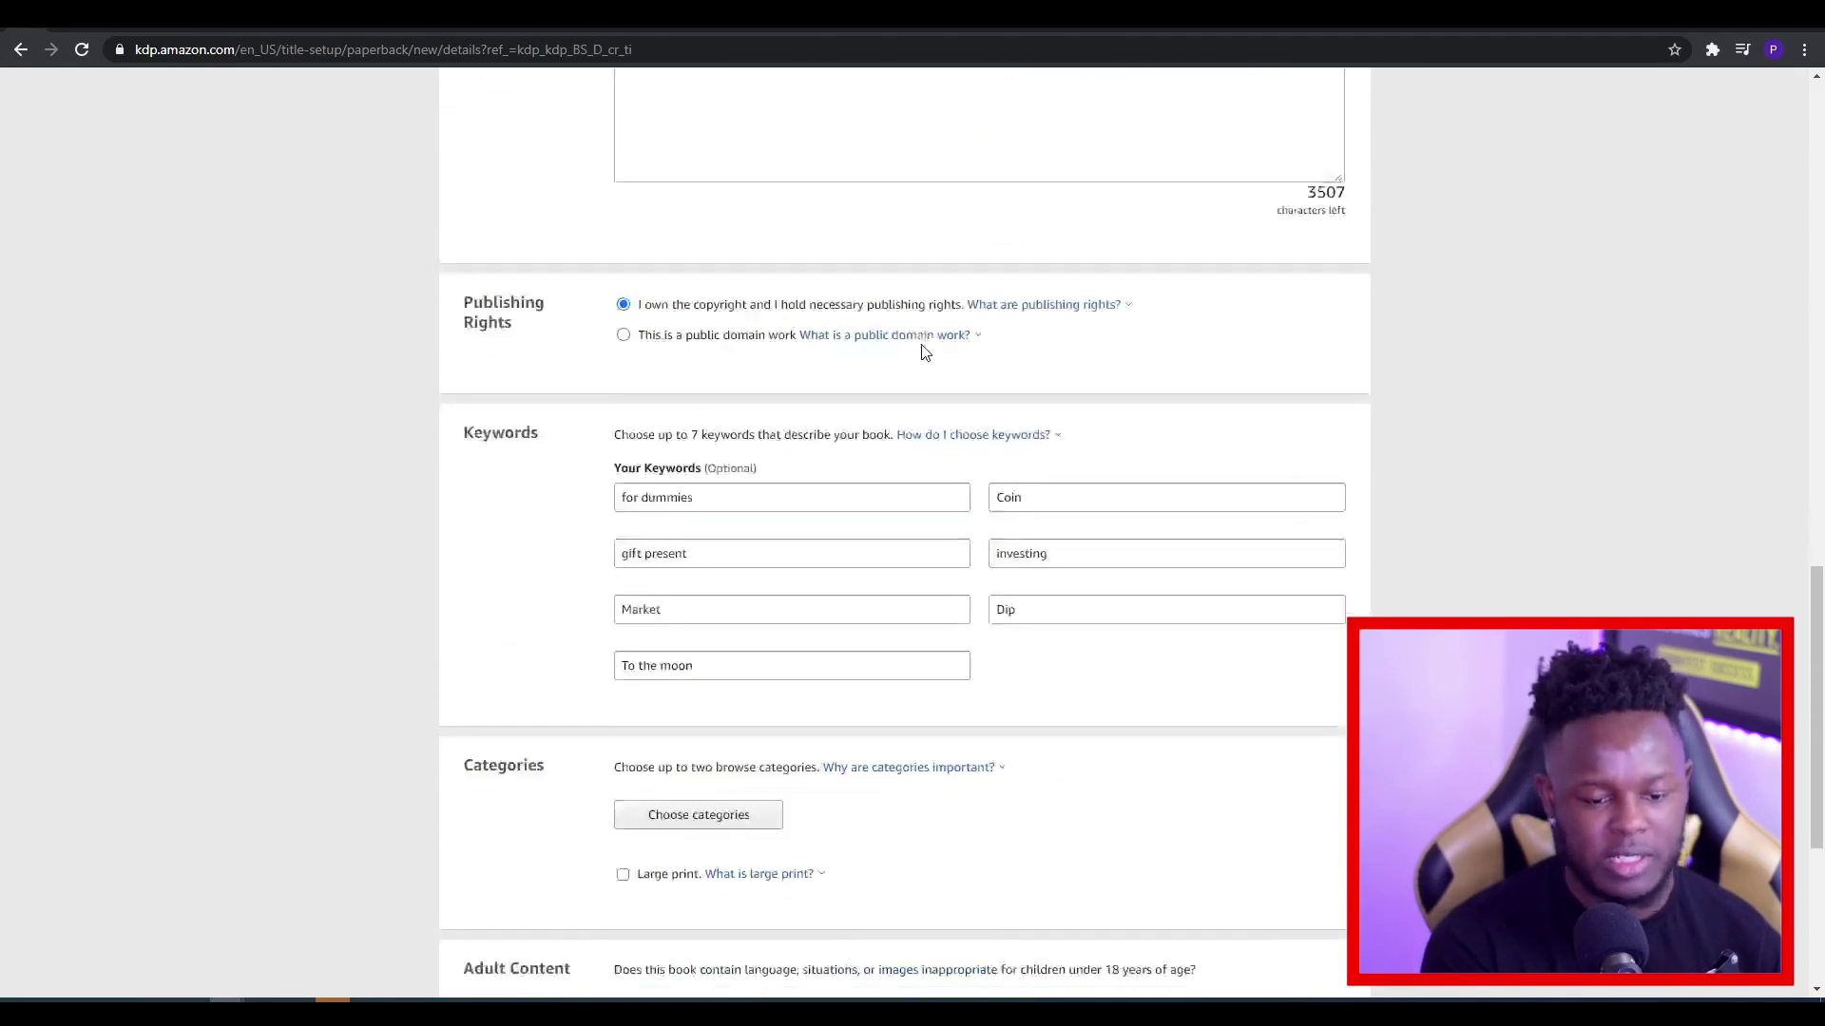
pyautogui.scroll(10, 915, 370)
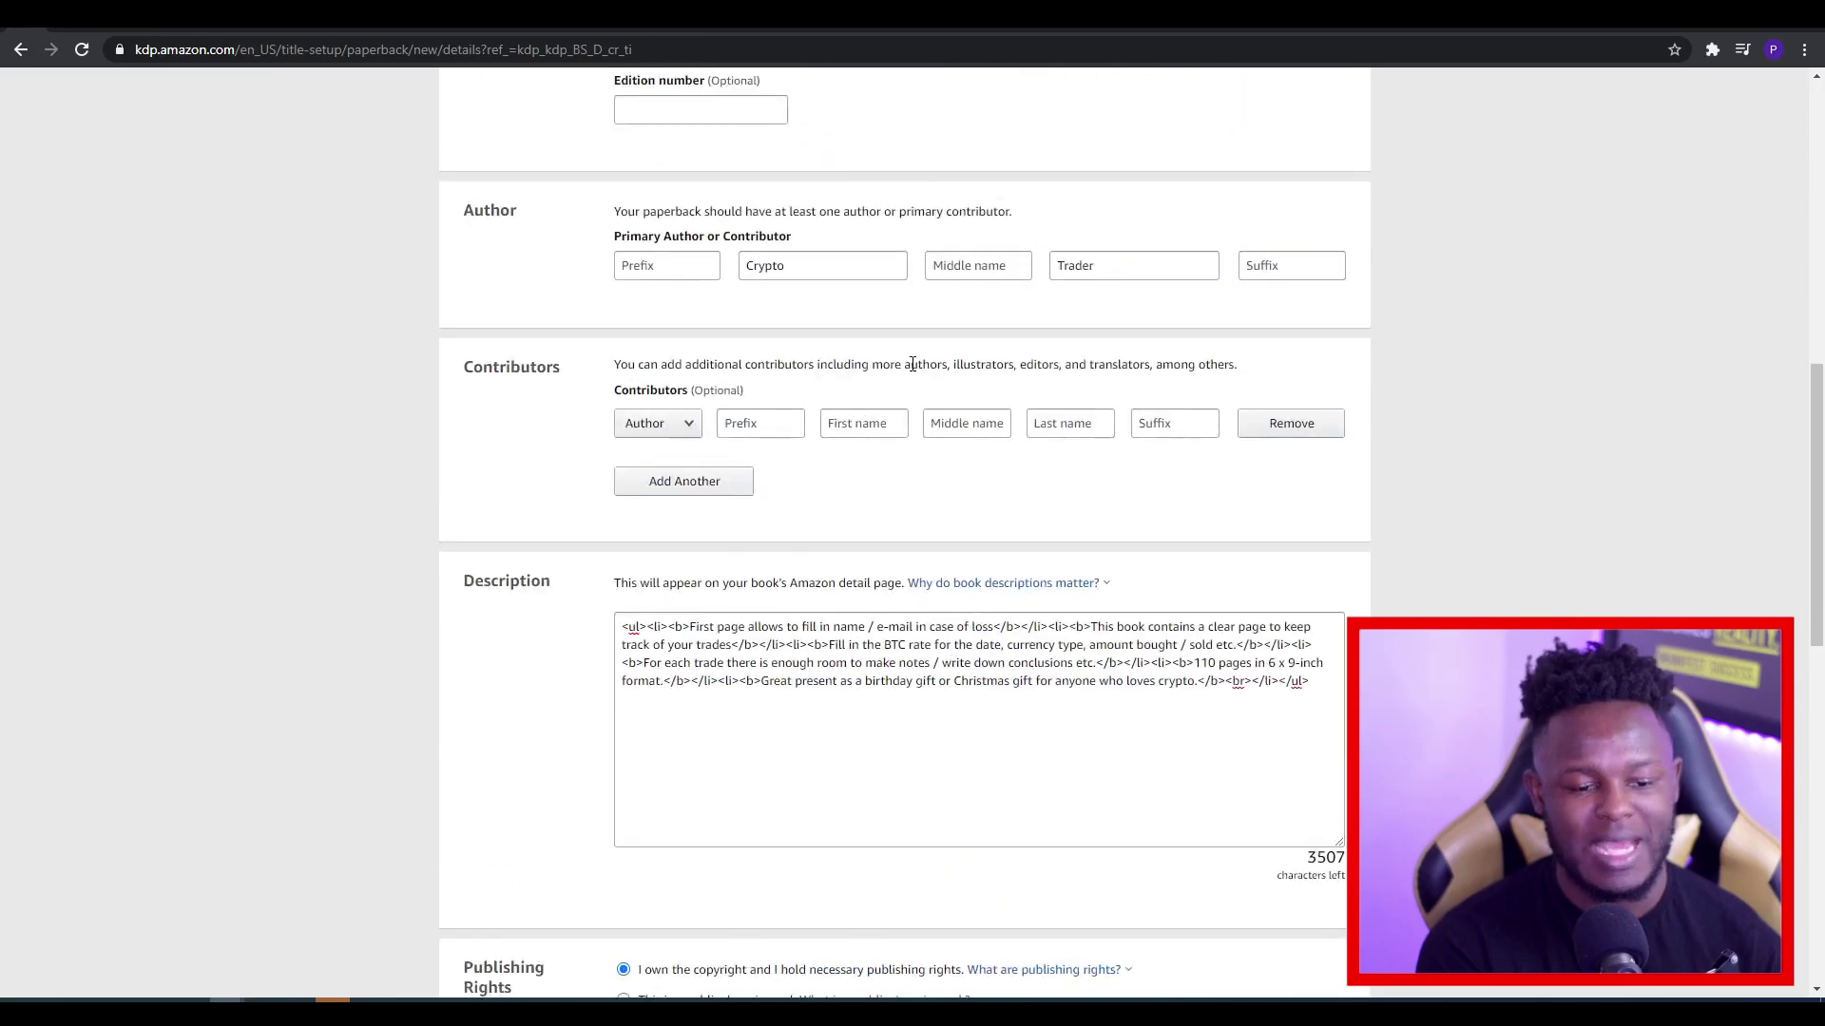
pyautogui.scroll(3, 729, 379)
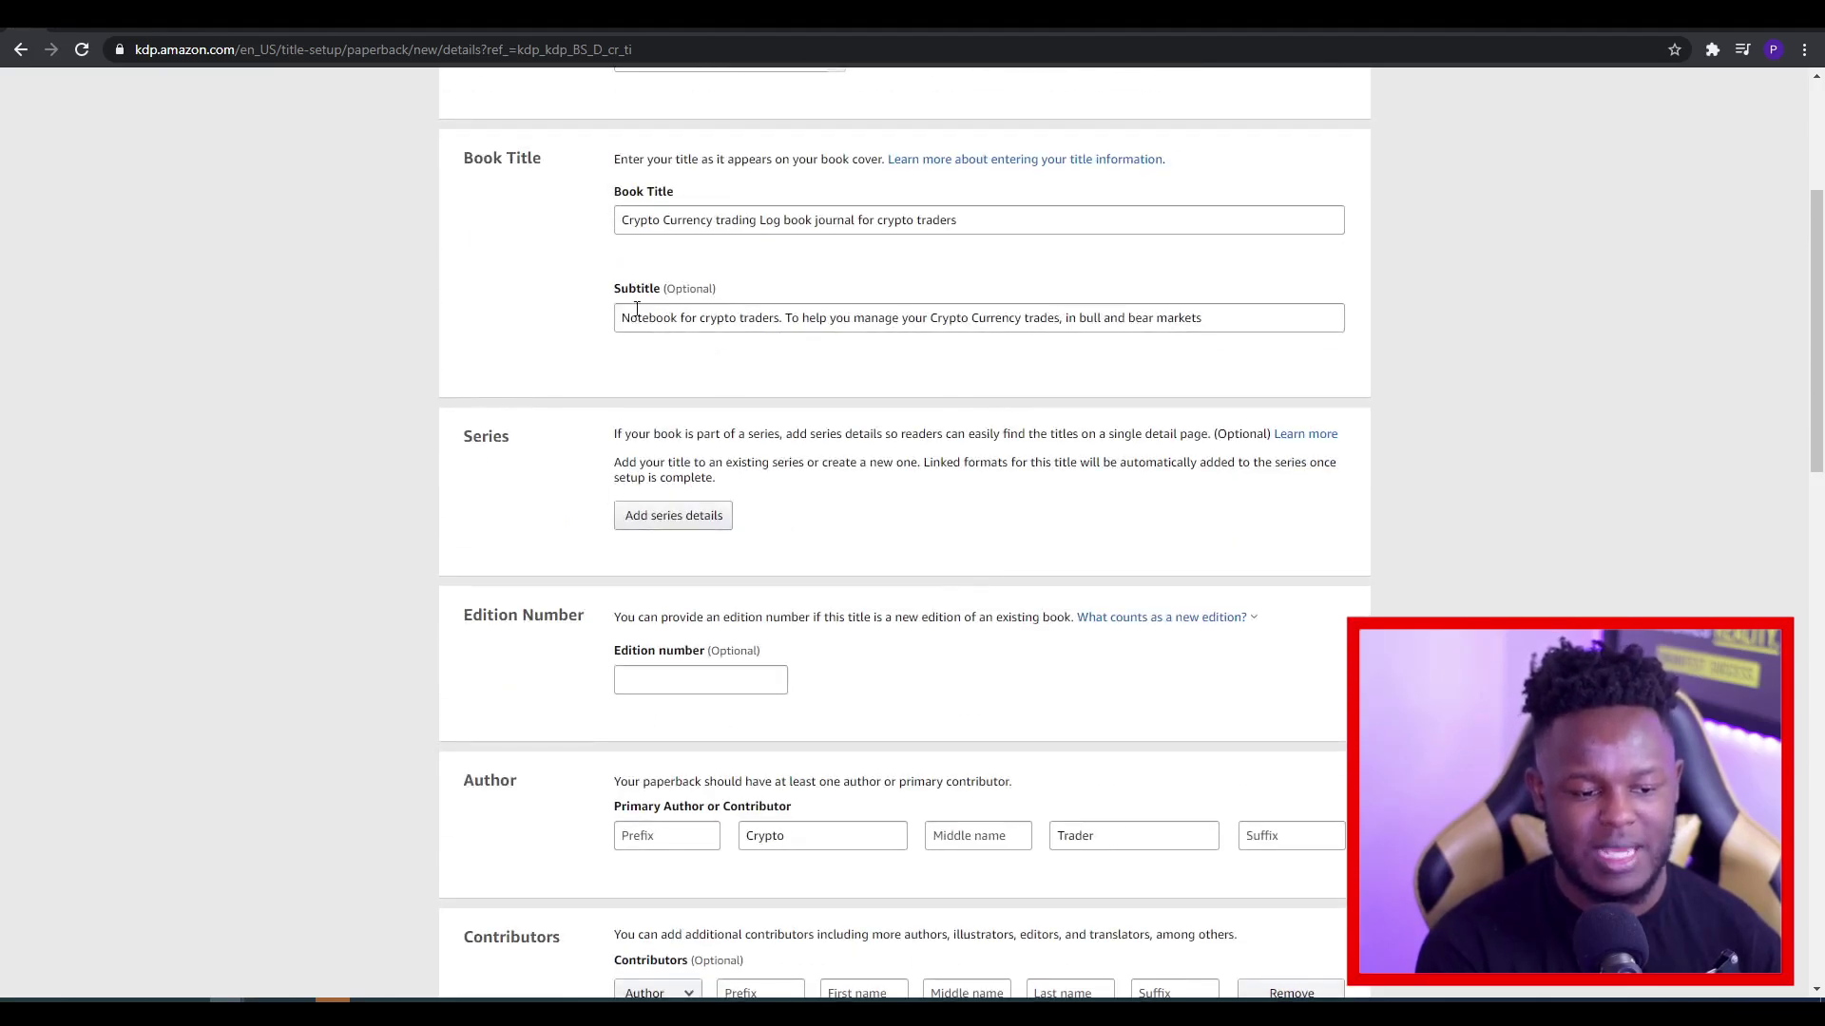
pyautogui.scroll(-6, 932, 293)
pyautogui.scroll(-6, 946, 344)
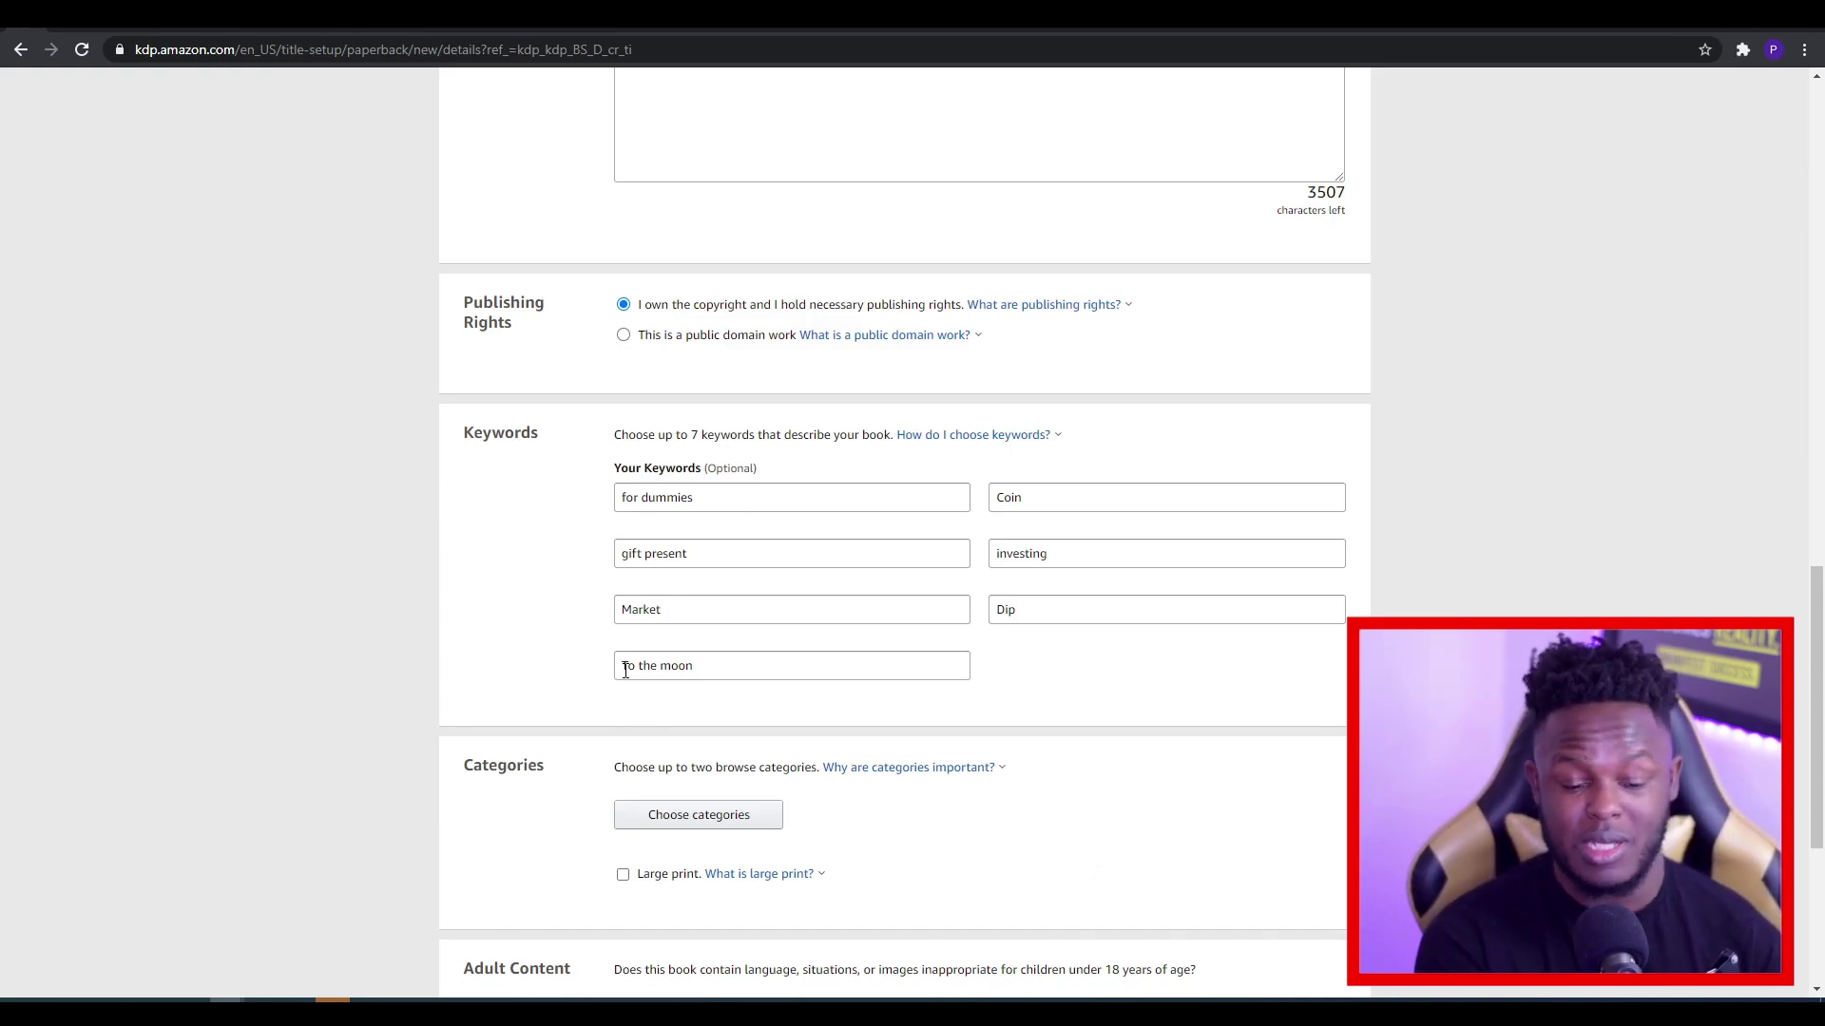
# Set the book category to Nonfiction > Business & Economics > General
pyautogui.scroll(-3, 632, 664)
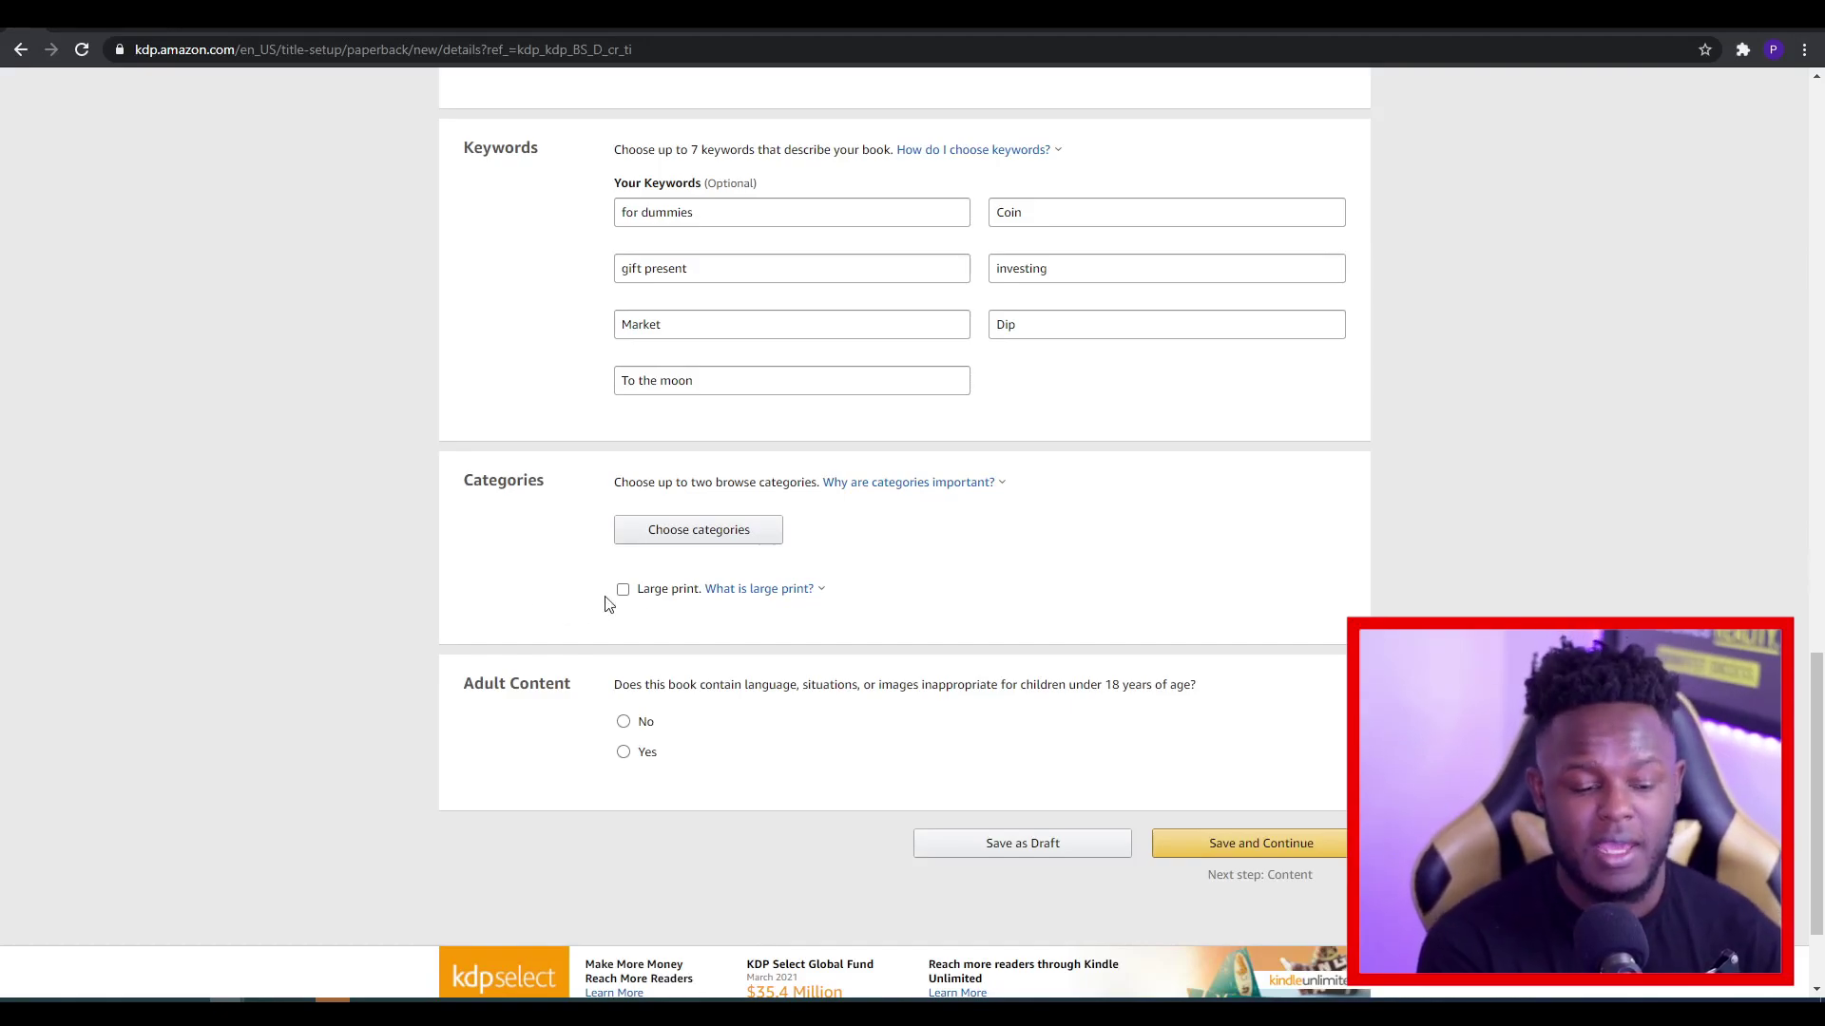
pyautogui.click(675, 538)
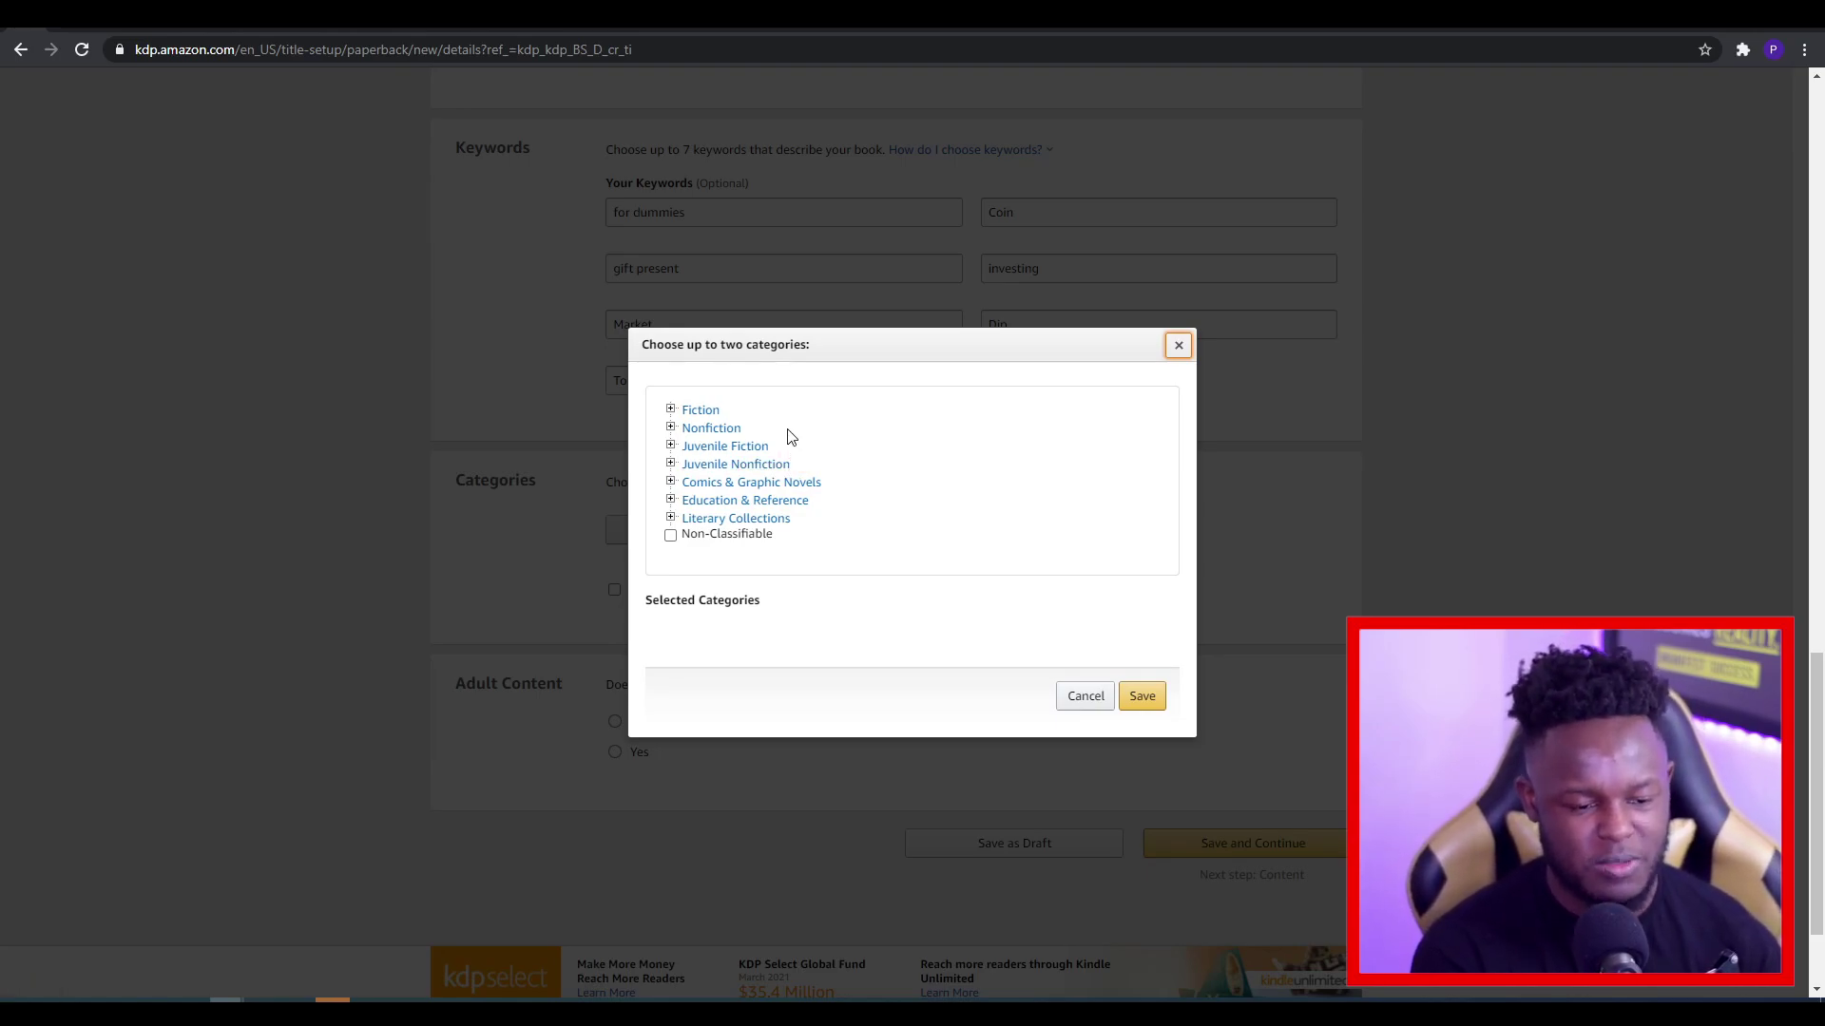
pyautogui.click(716, 430)
pyautogui.scroll(-1, 746, 461)
pyautogui.click(711, 433)
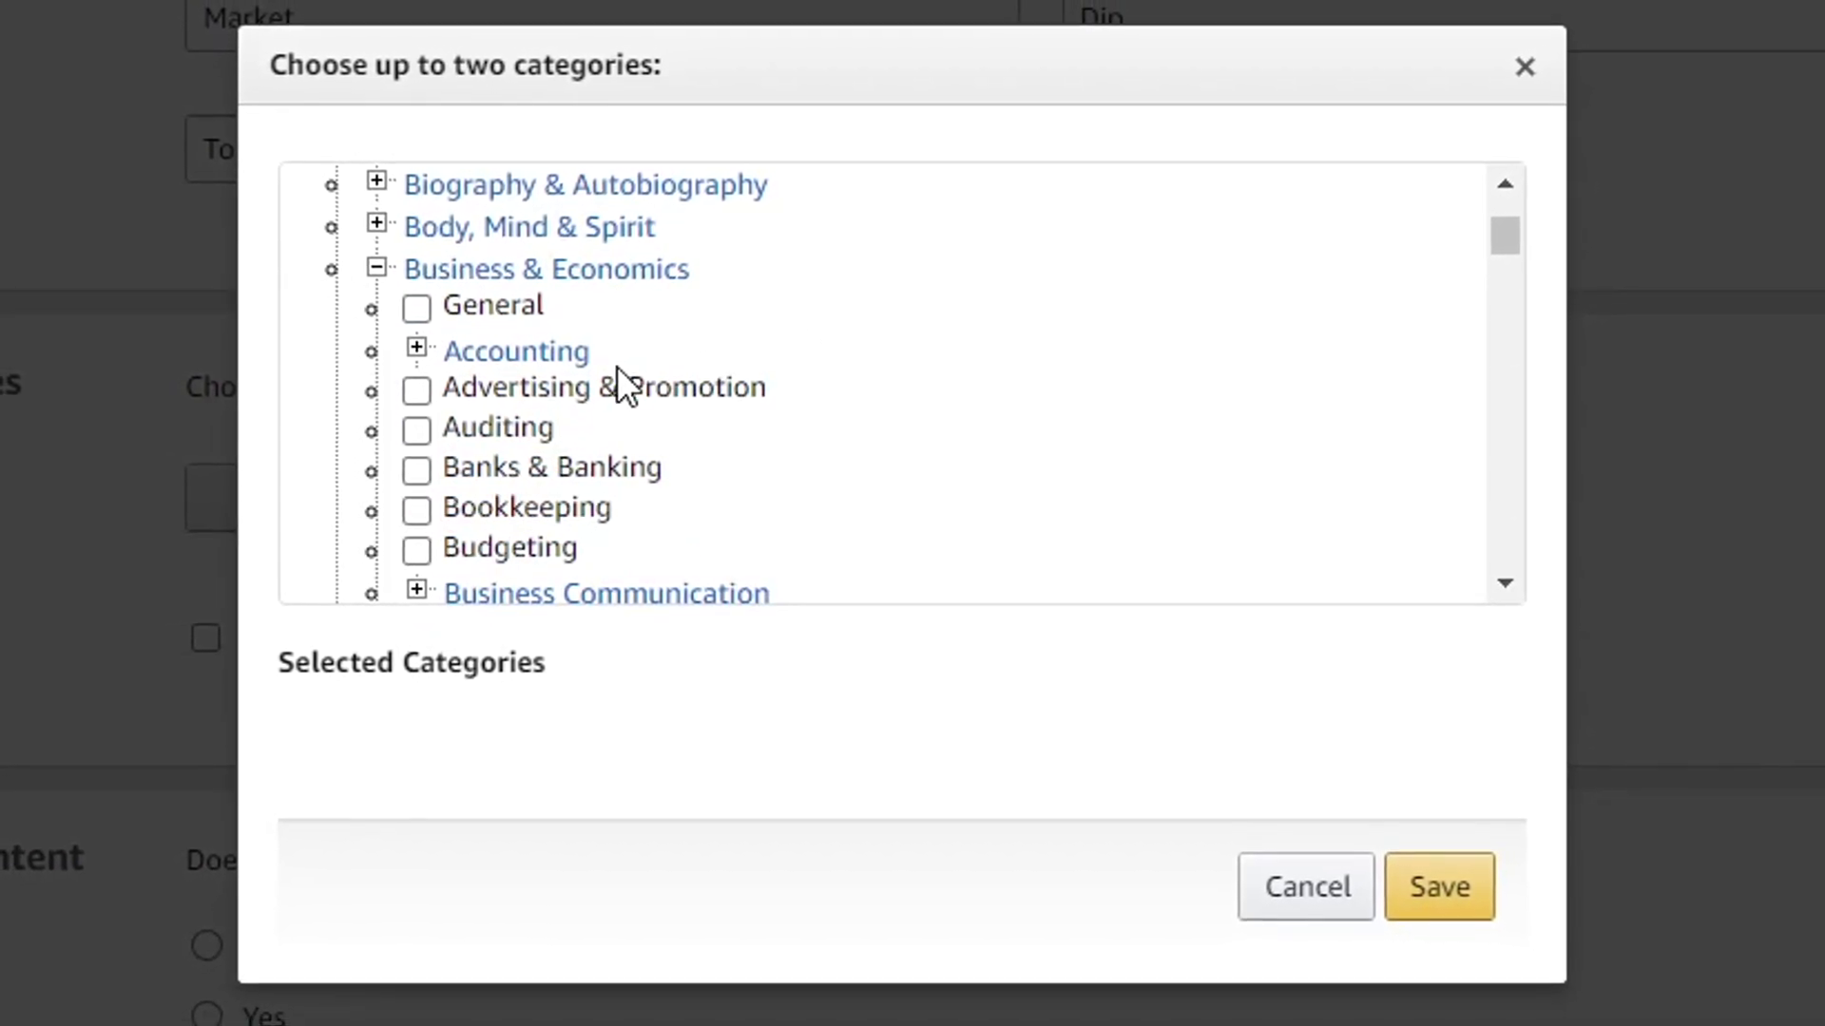
pyautogui.click(481, 318)
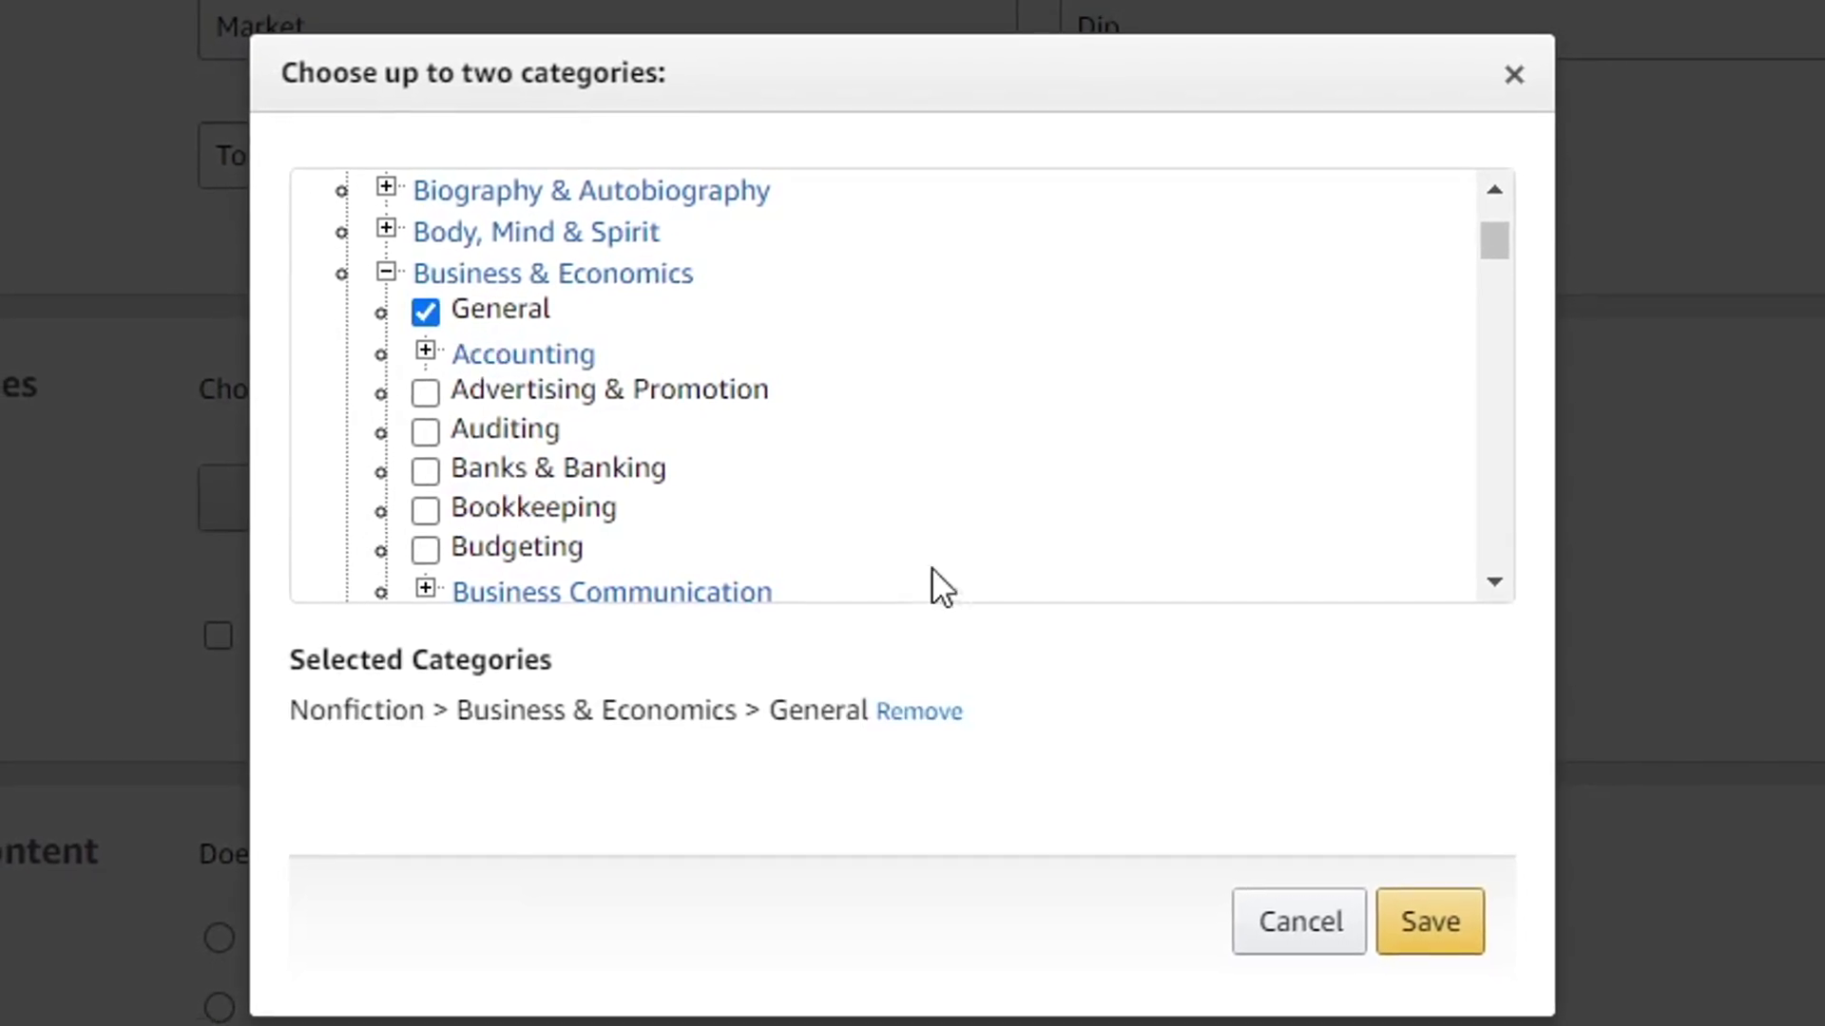
pyautogui.click(1454, 898)
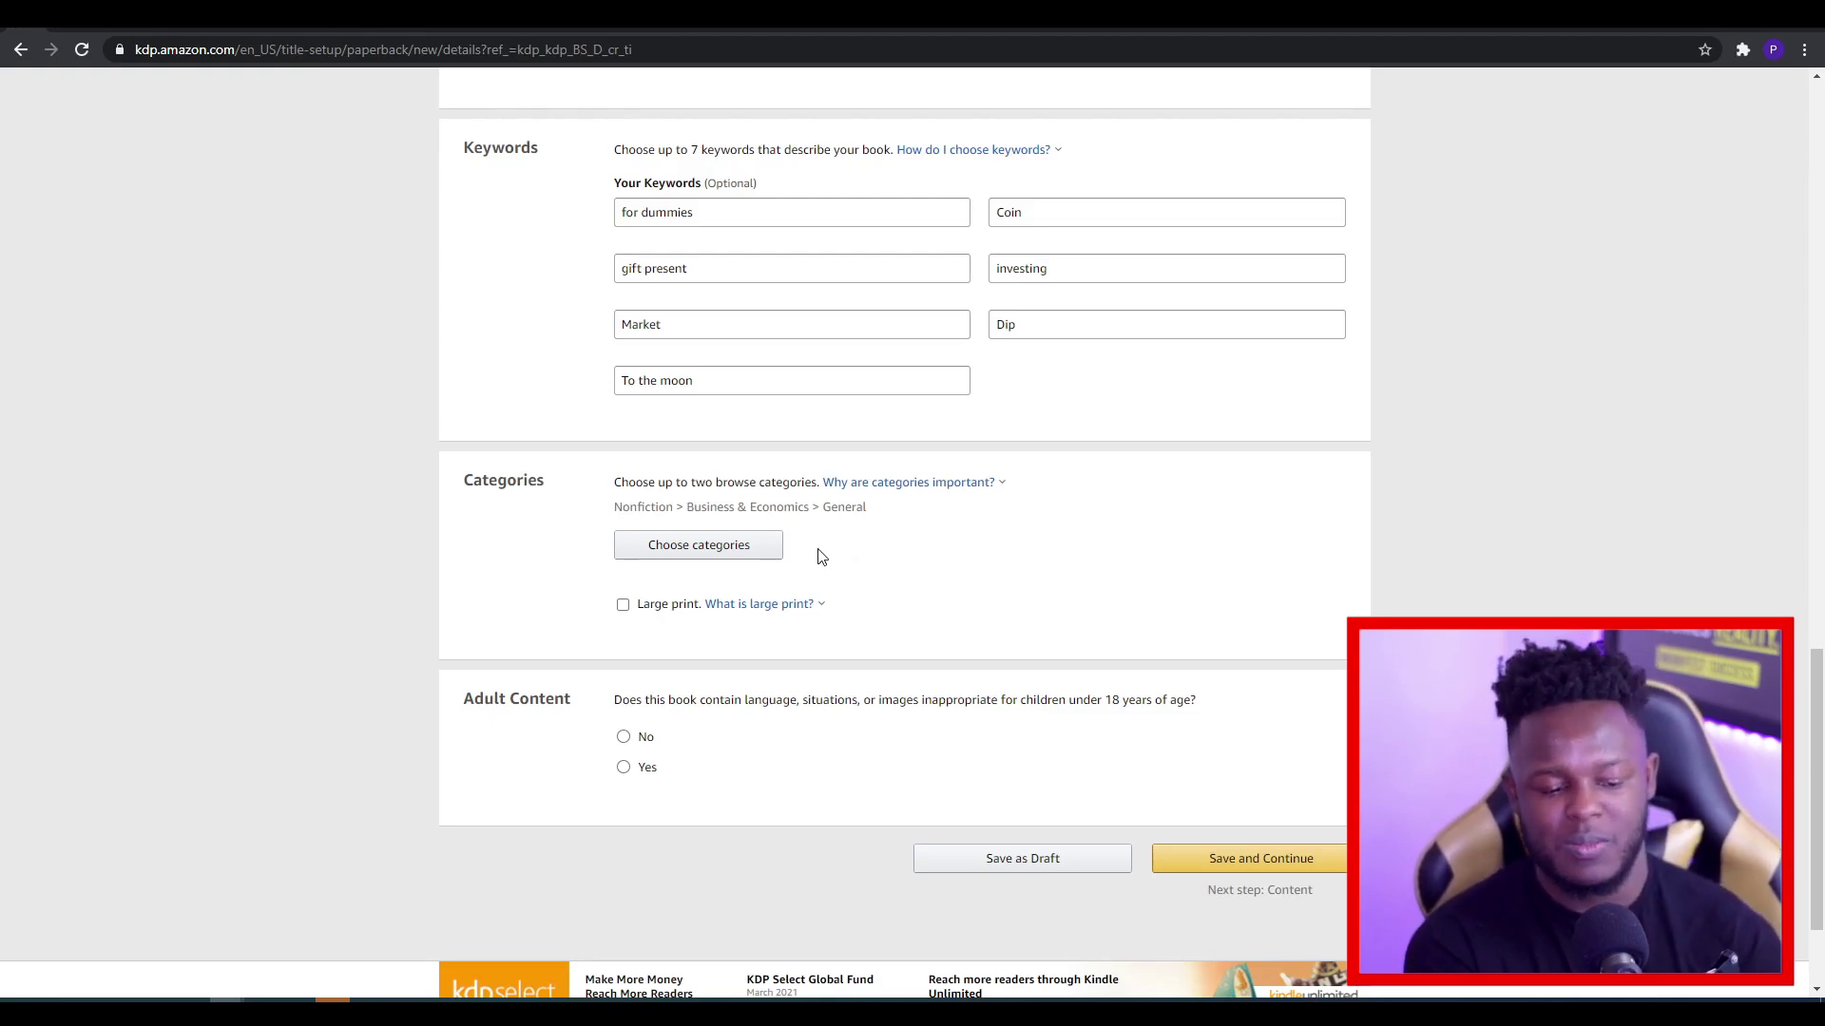
# Mark Adult Content as No and save to continue to Paperback Content
pyautogui.scroll(-3, 751, 532)
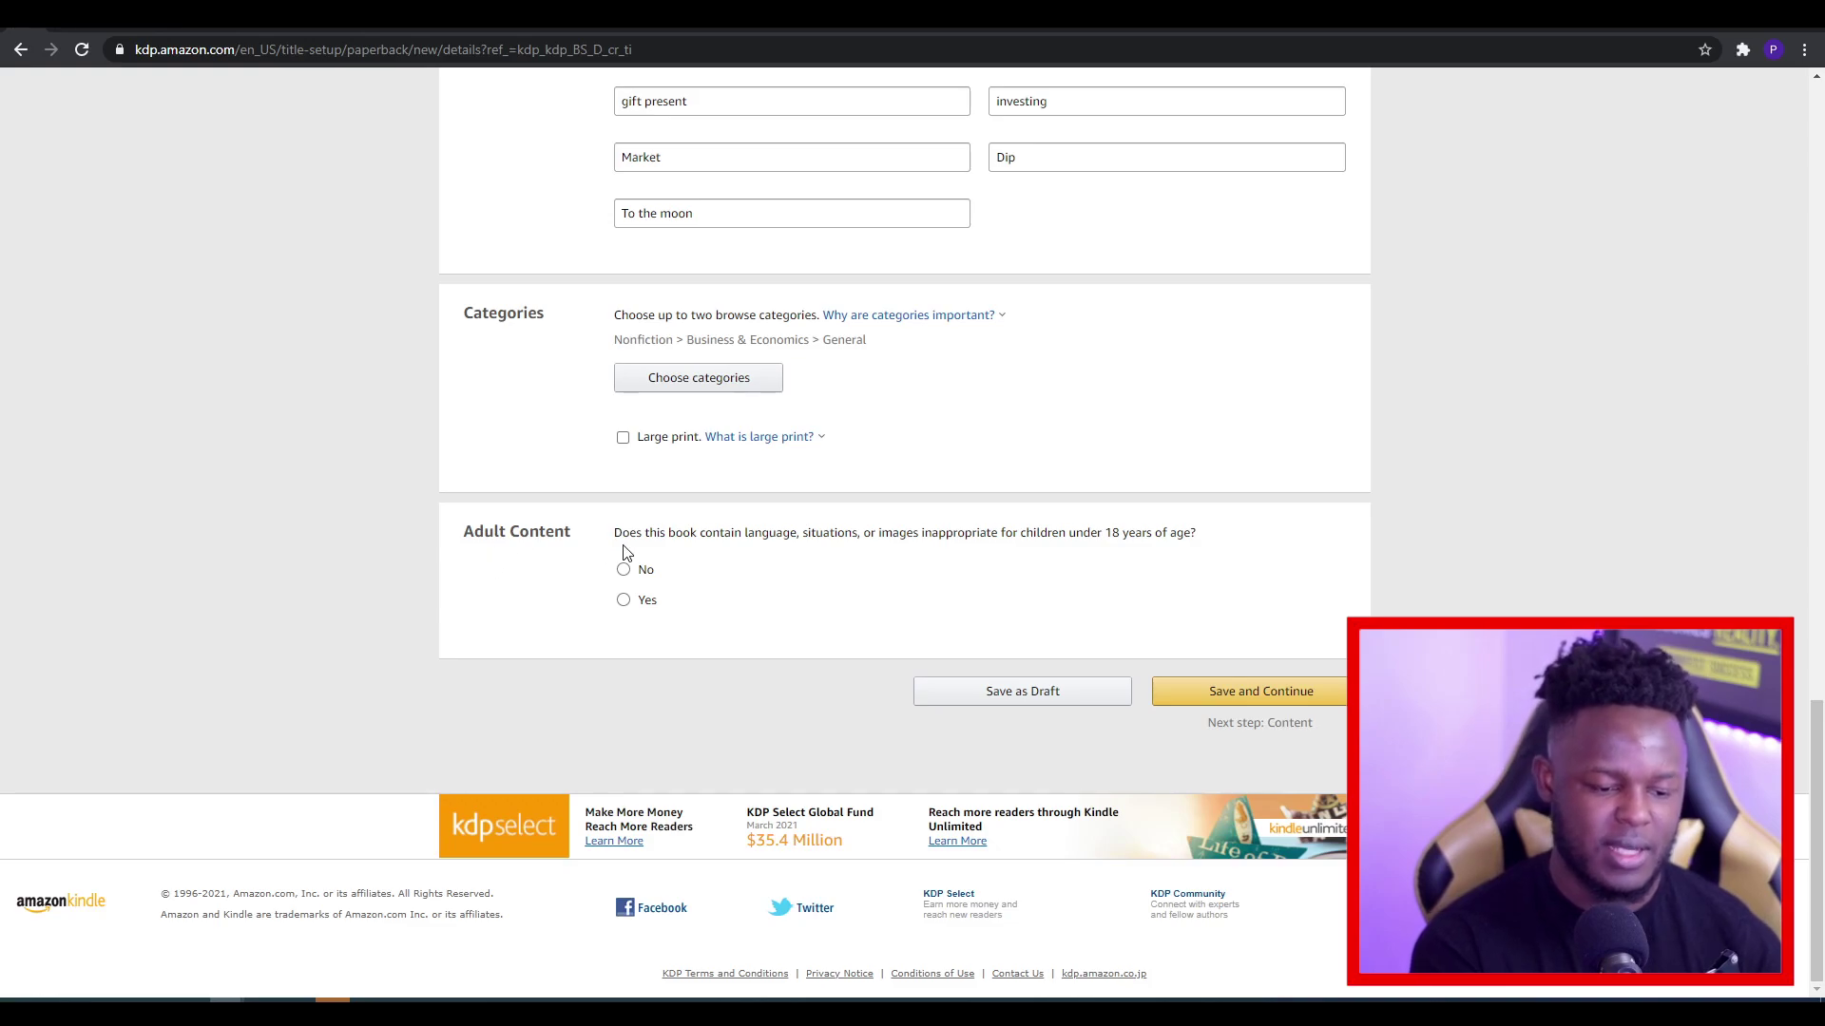
pyautogui.click(625, 570)
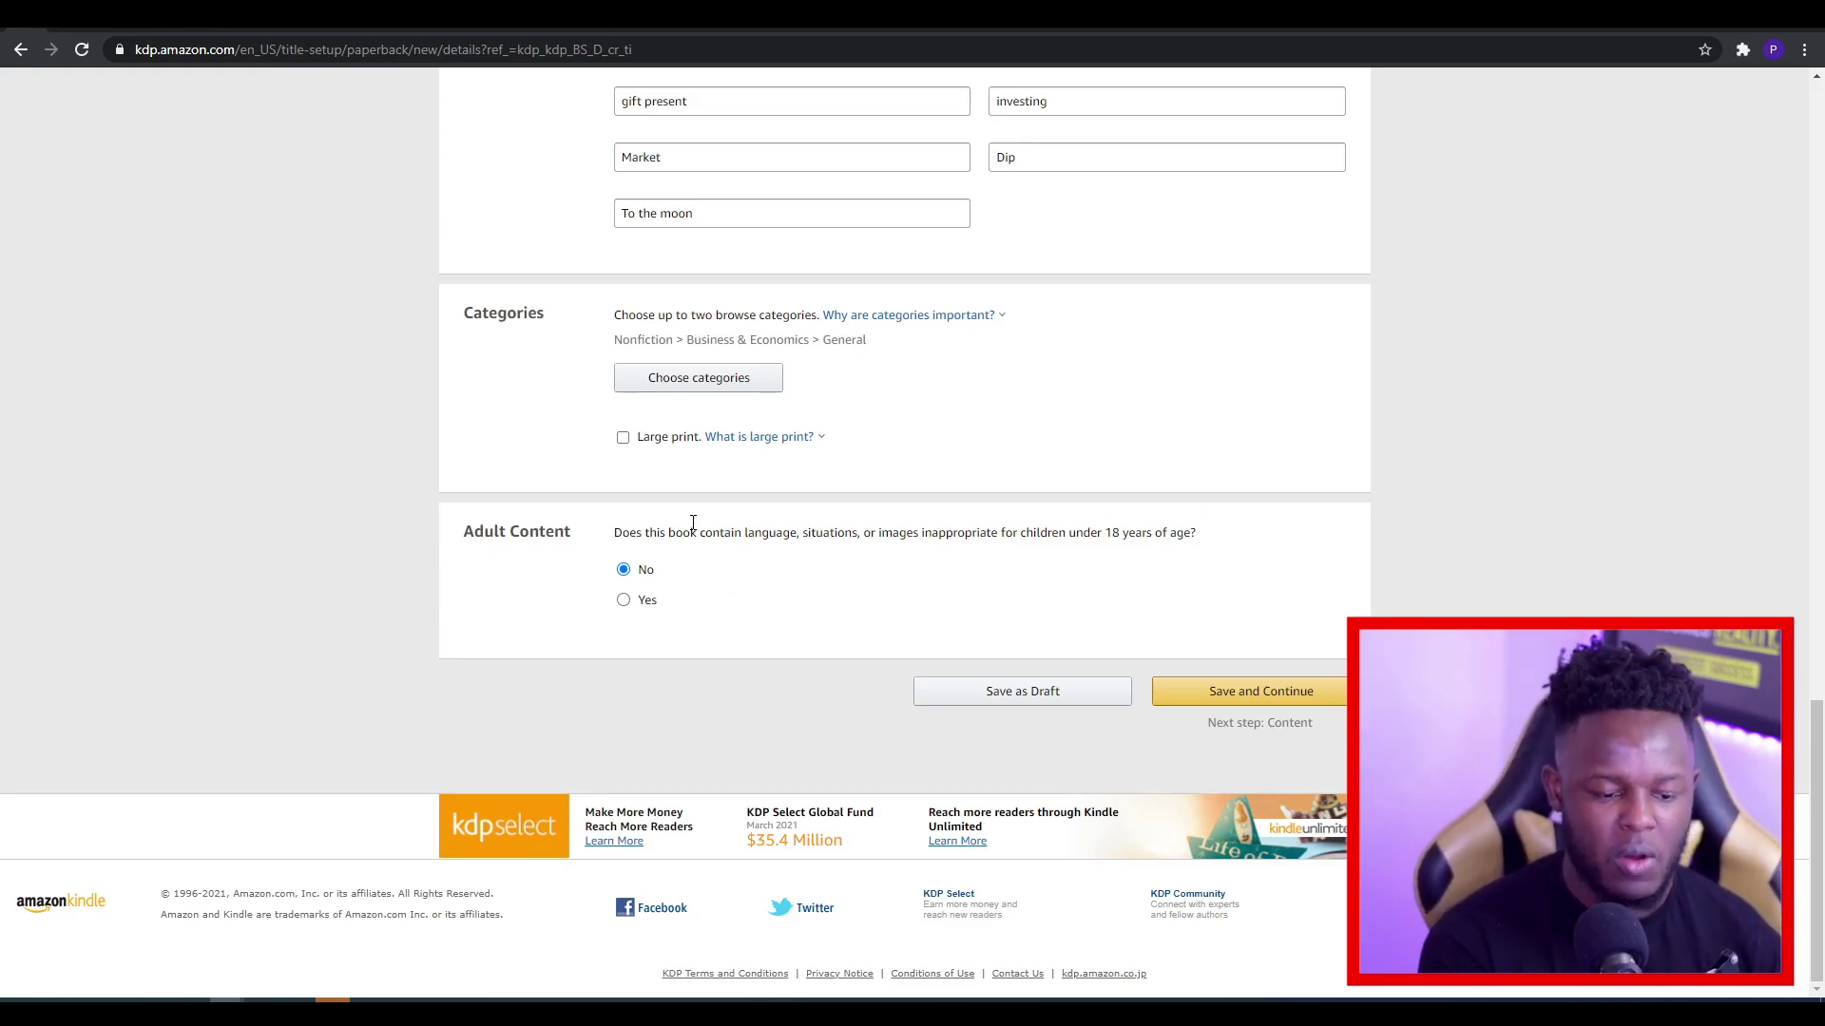
pyautogui.click(1305, 694)
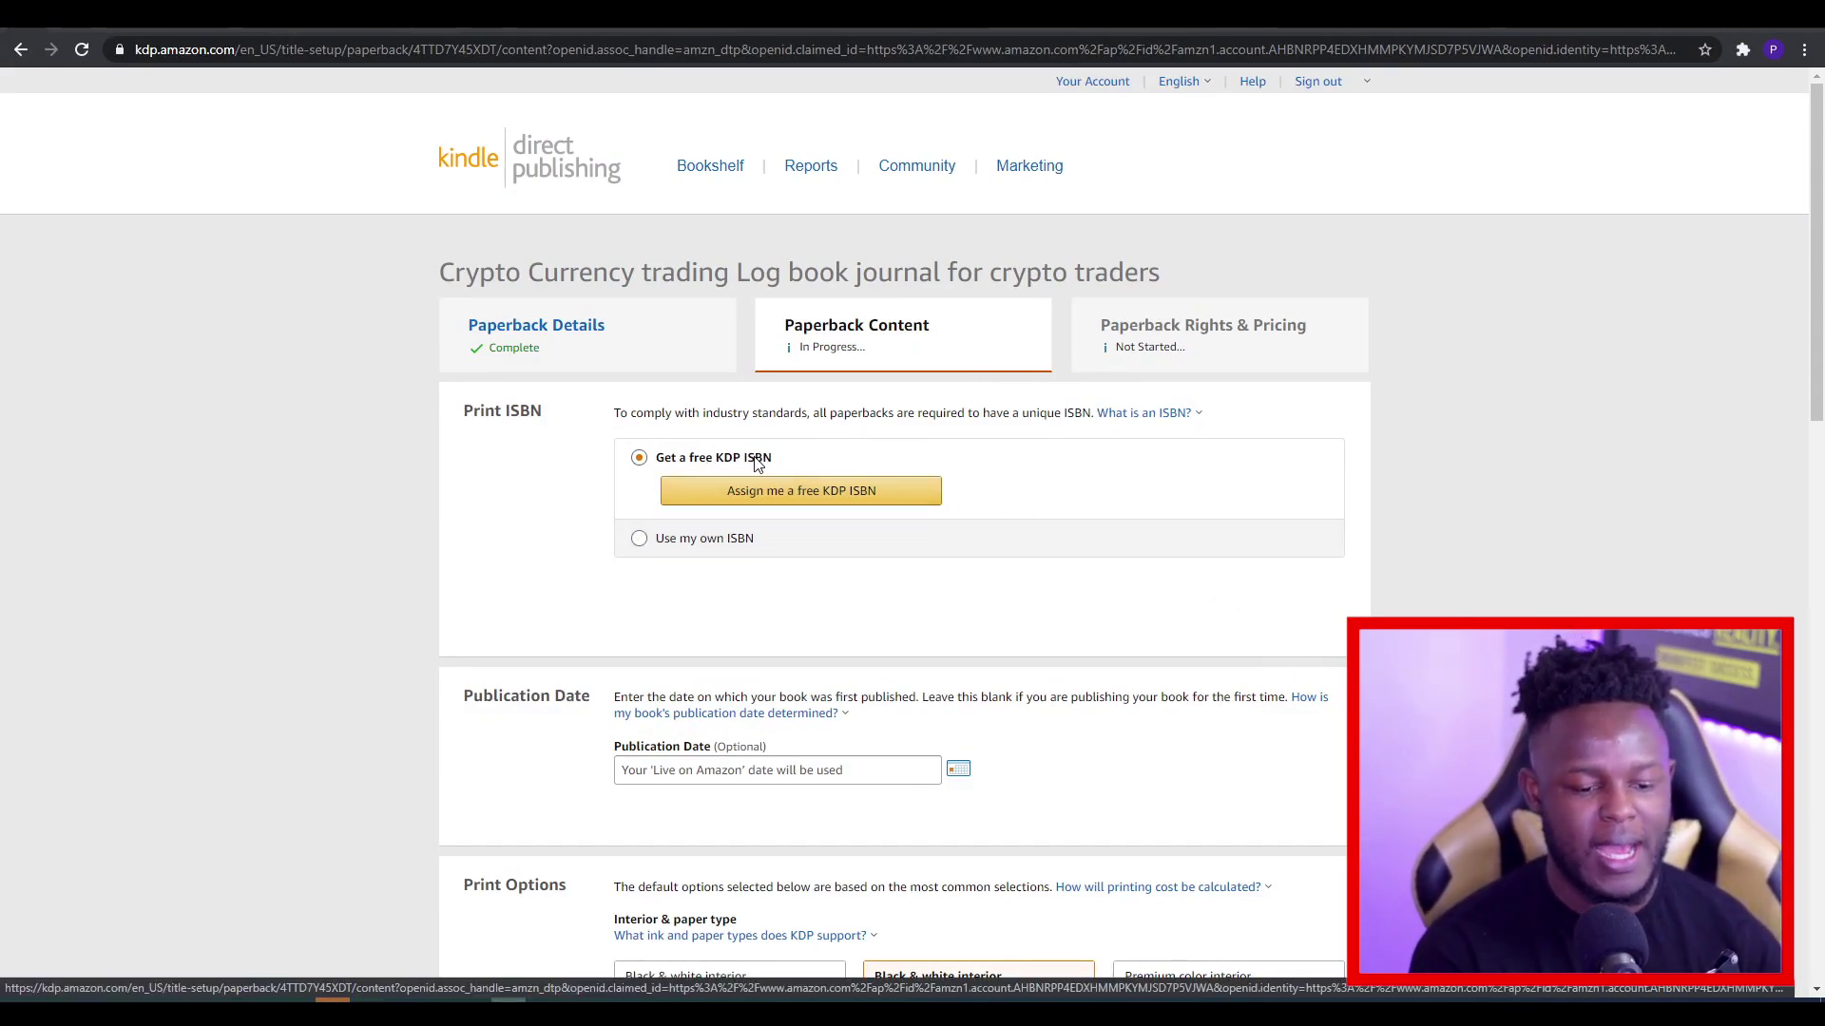
# Request a free KDP ISBN and confirm the assignment in the dialog
pyautogui.click(770, 496)
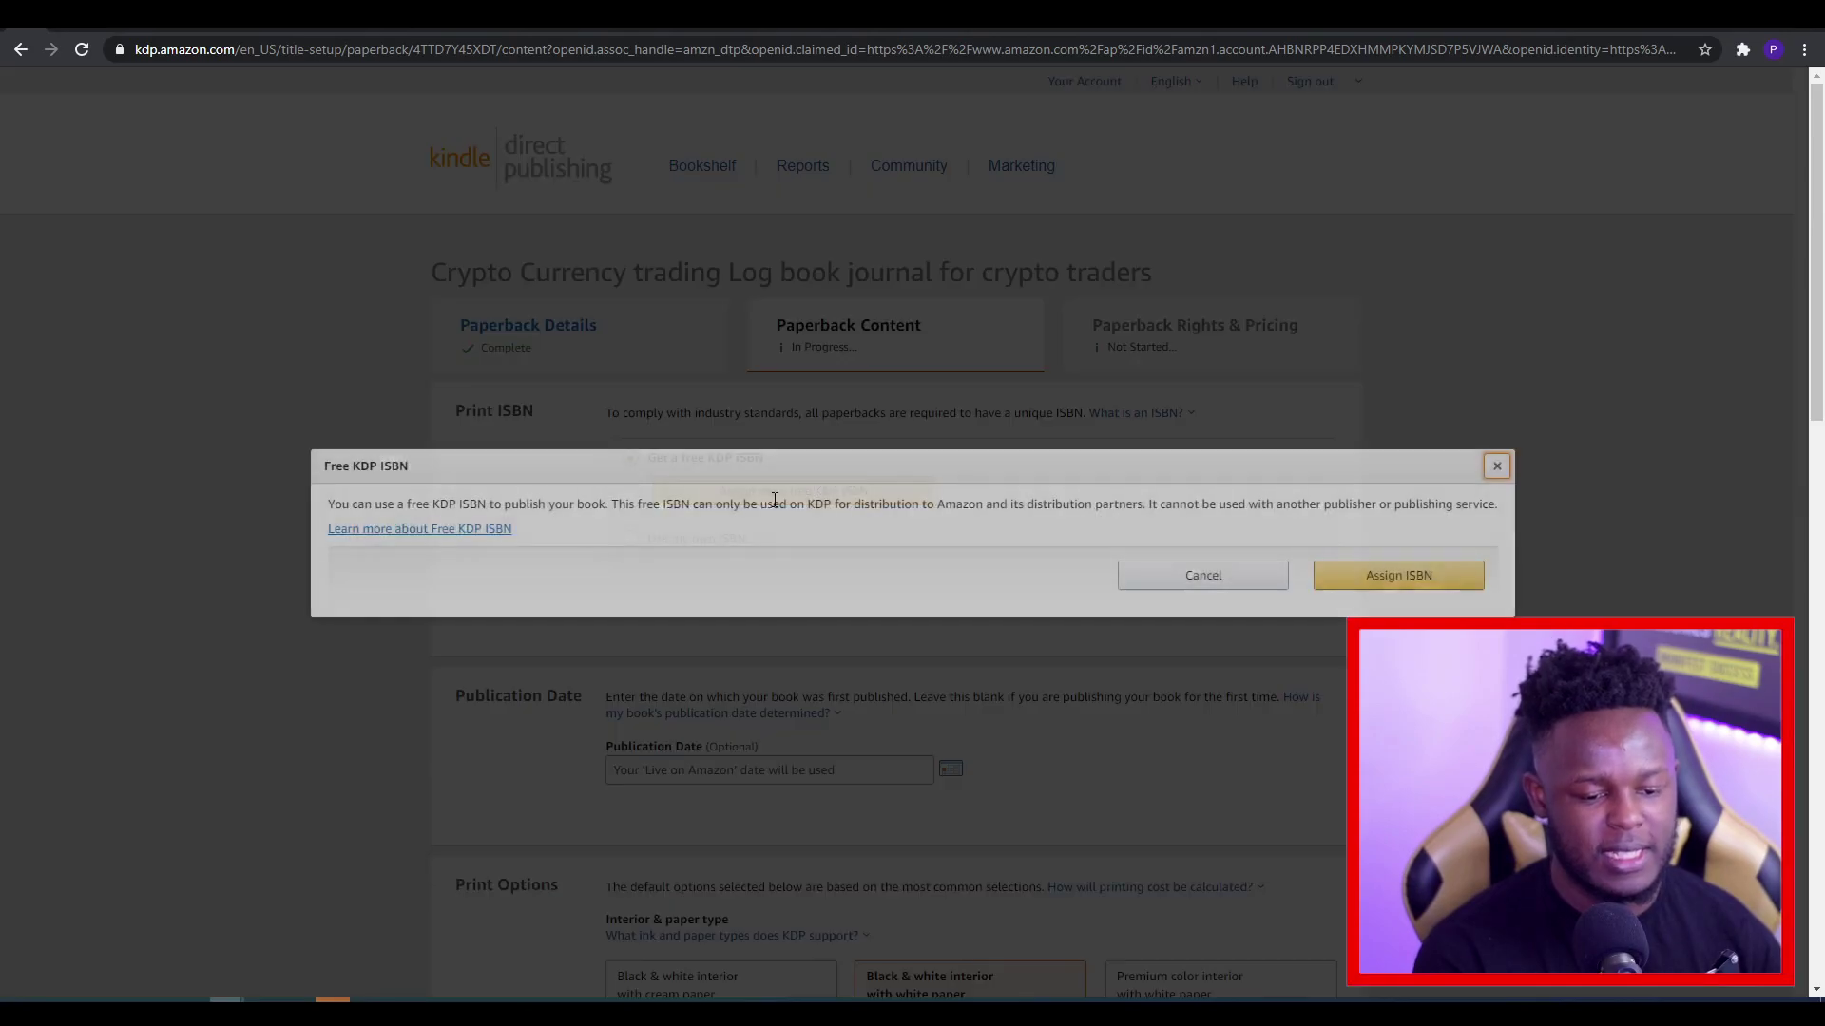
pyautogui.click(1435, 578)
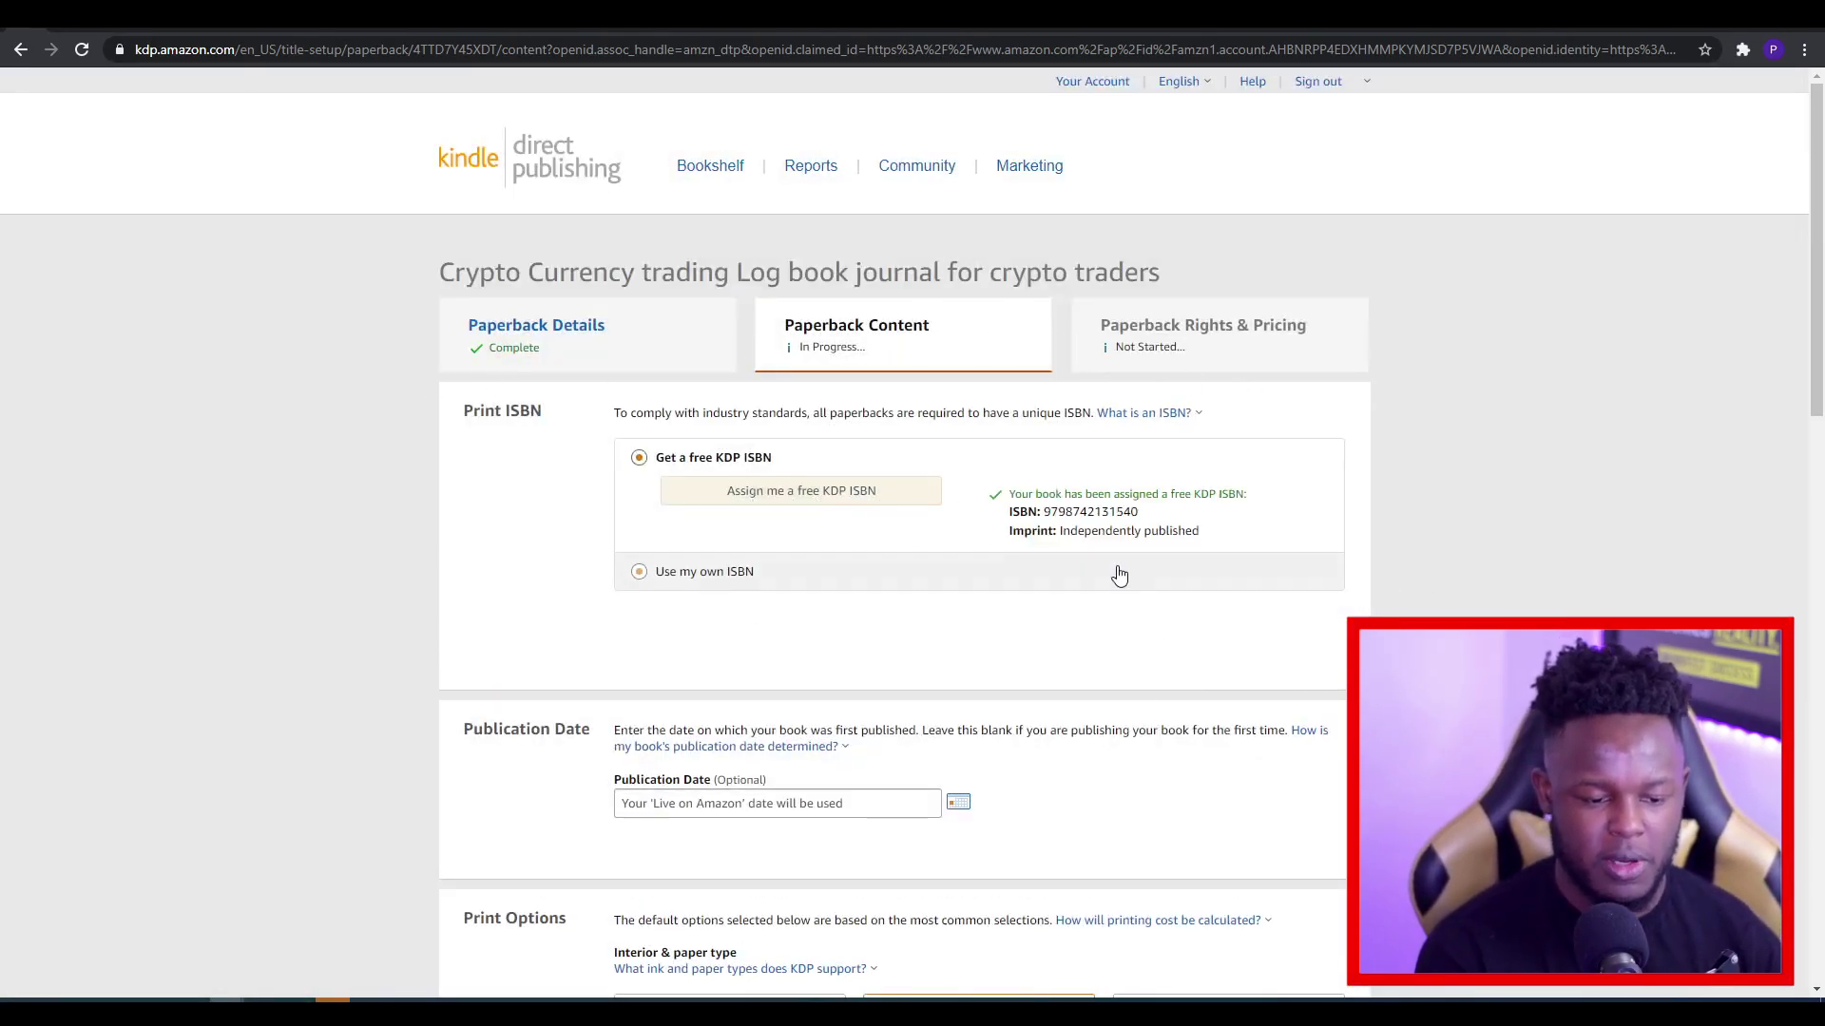
pyautogui.scroll(-4, 1107, 532)
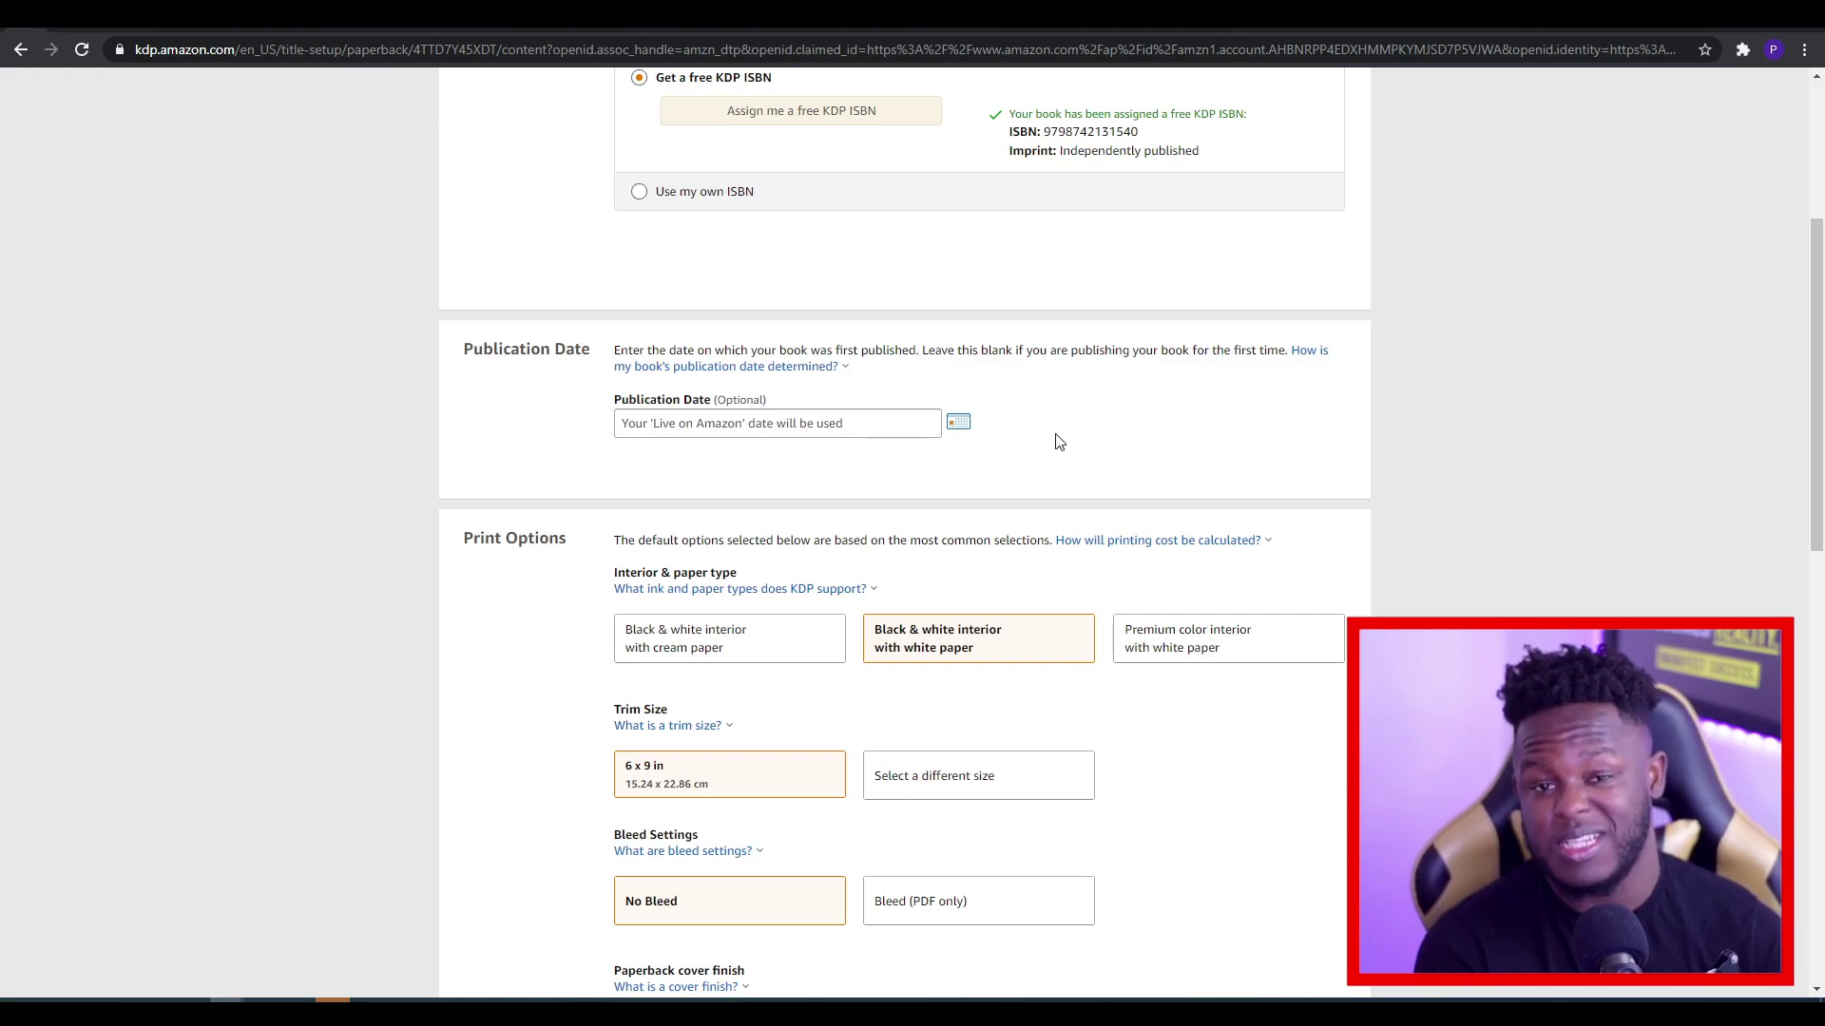
pyautogui.scroll(-1, 958, 264)
# Change Print Options bleed from No Bleed to Bleed (PDF only)
pyautogui.scroll(-1, 760, 333)
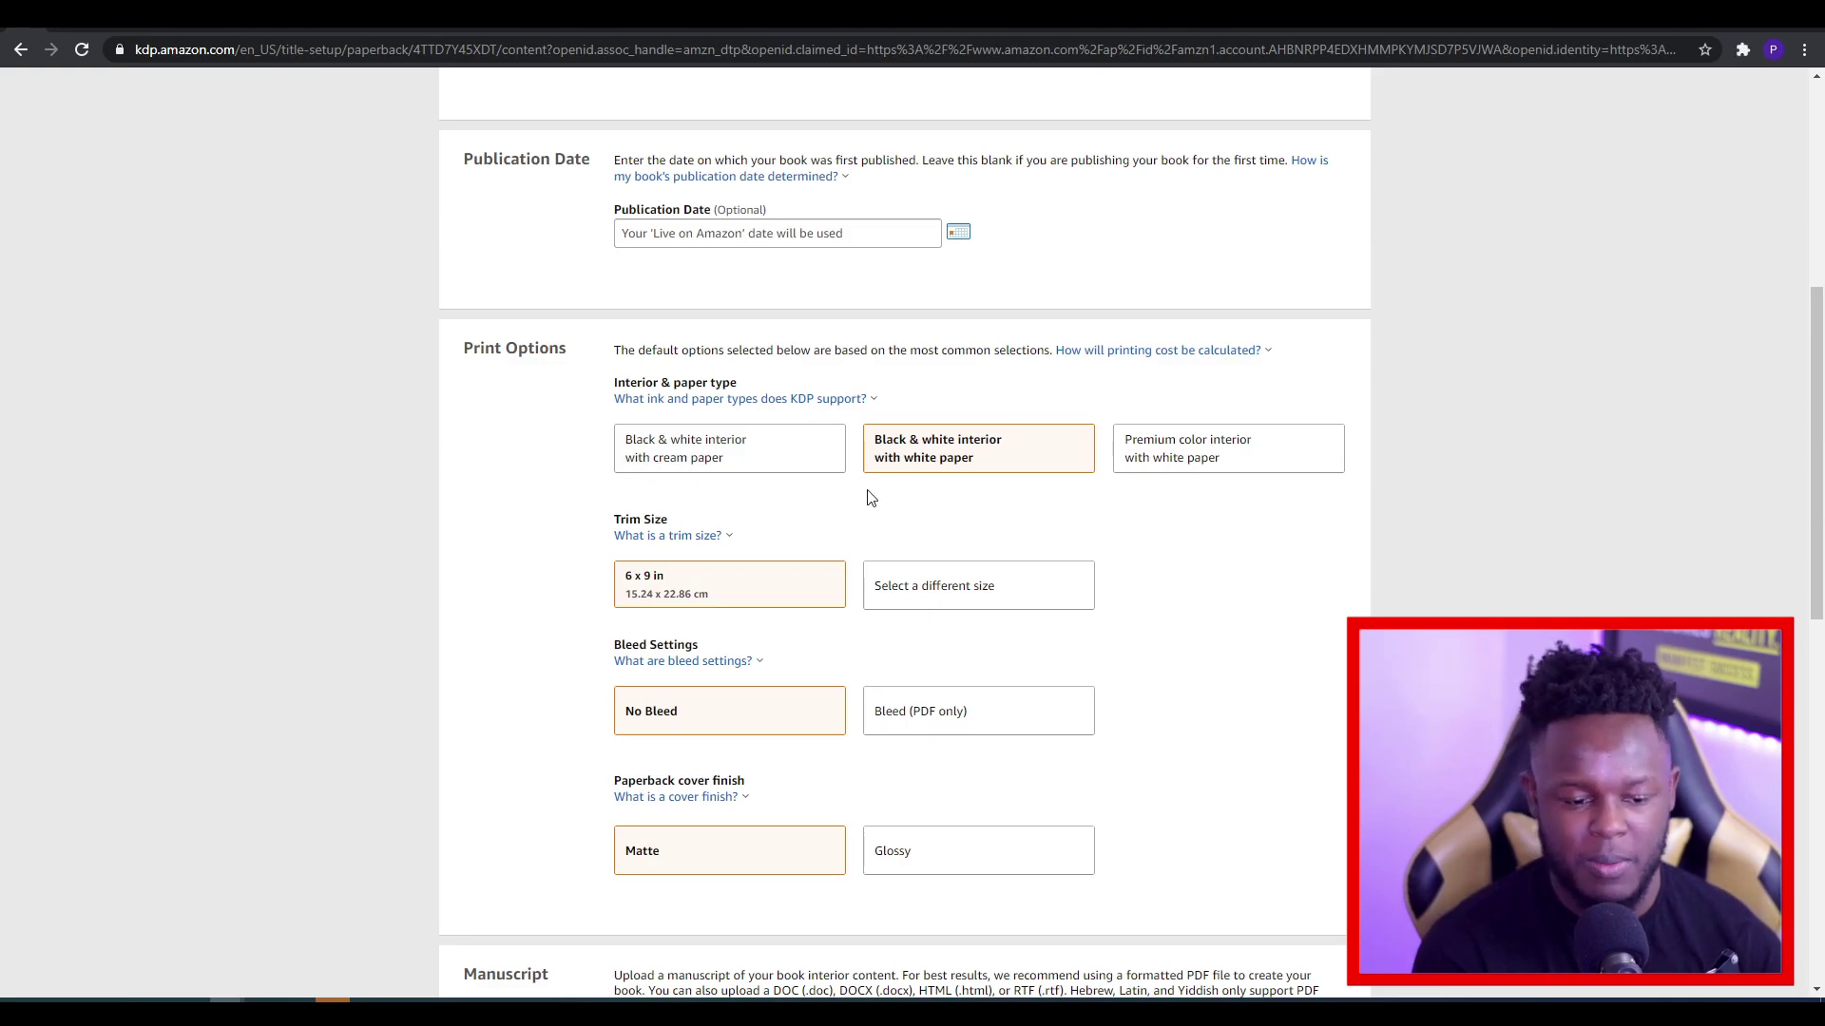
pyautogui.scroll(-1, 914, 486)
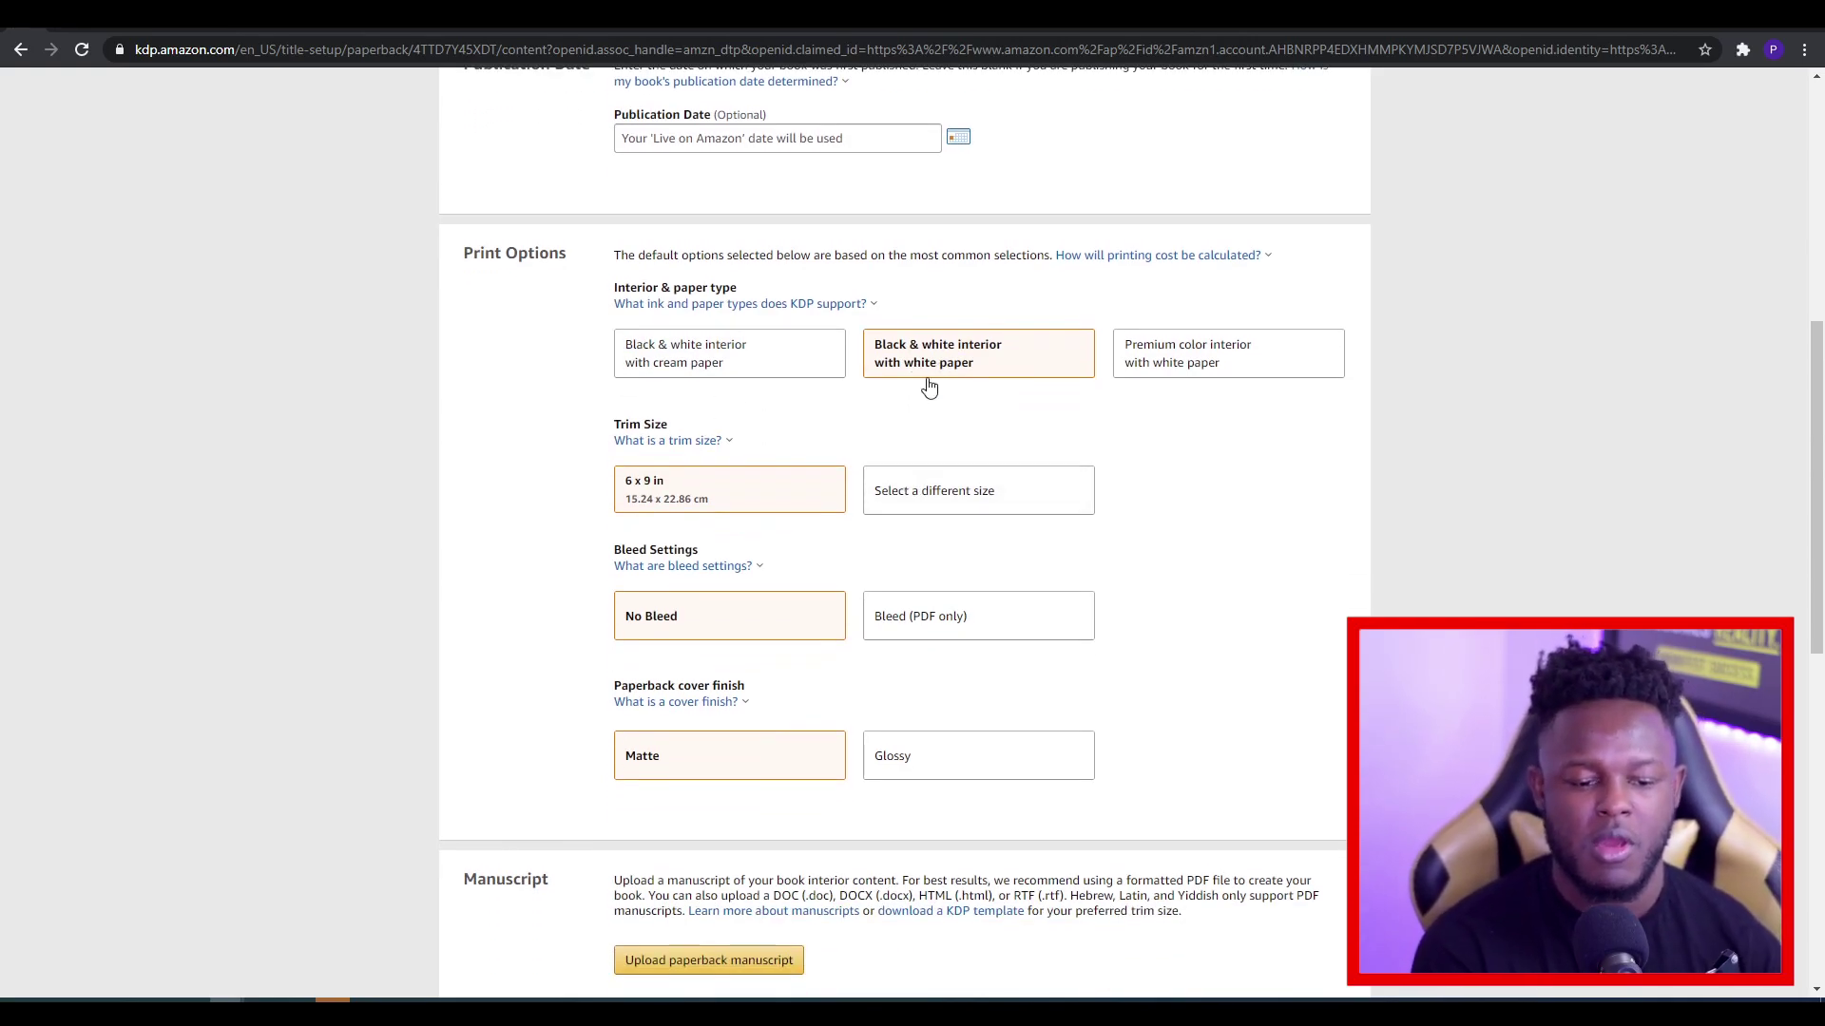
pyautogui.scroll(-1, 937, 370)
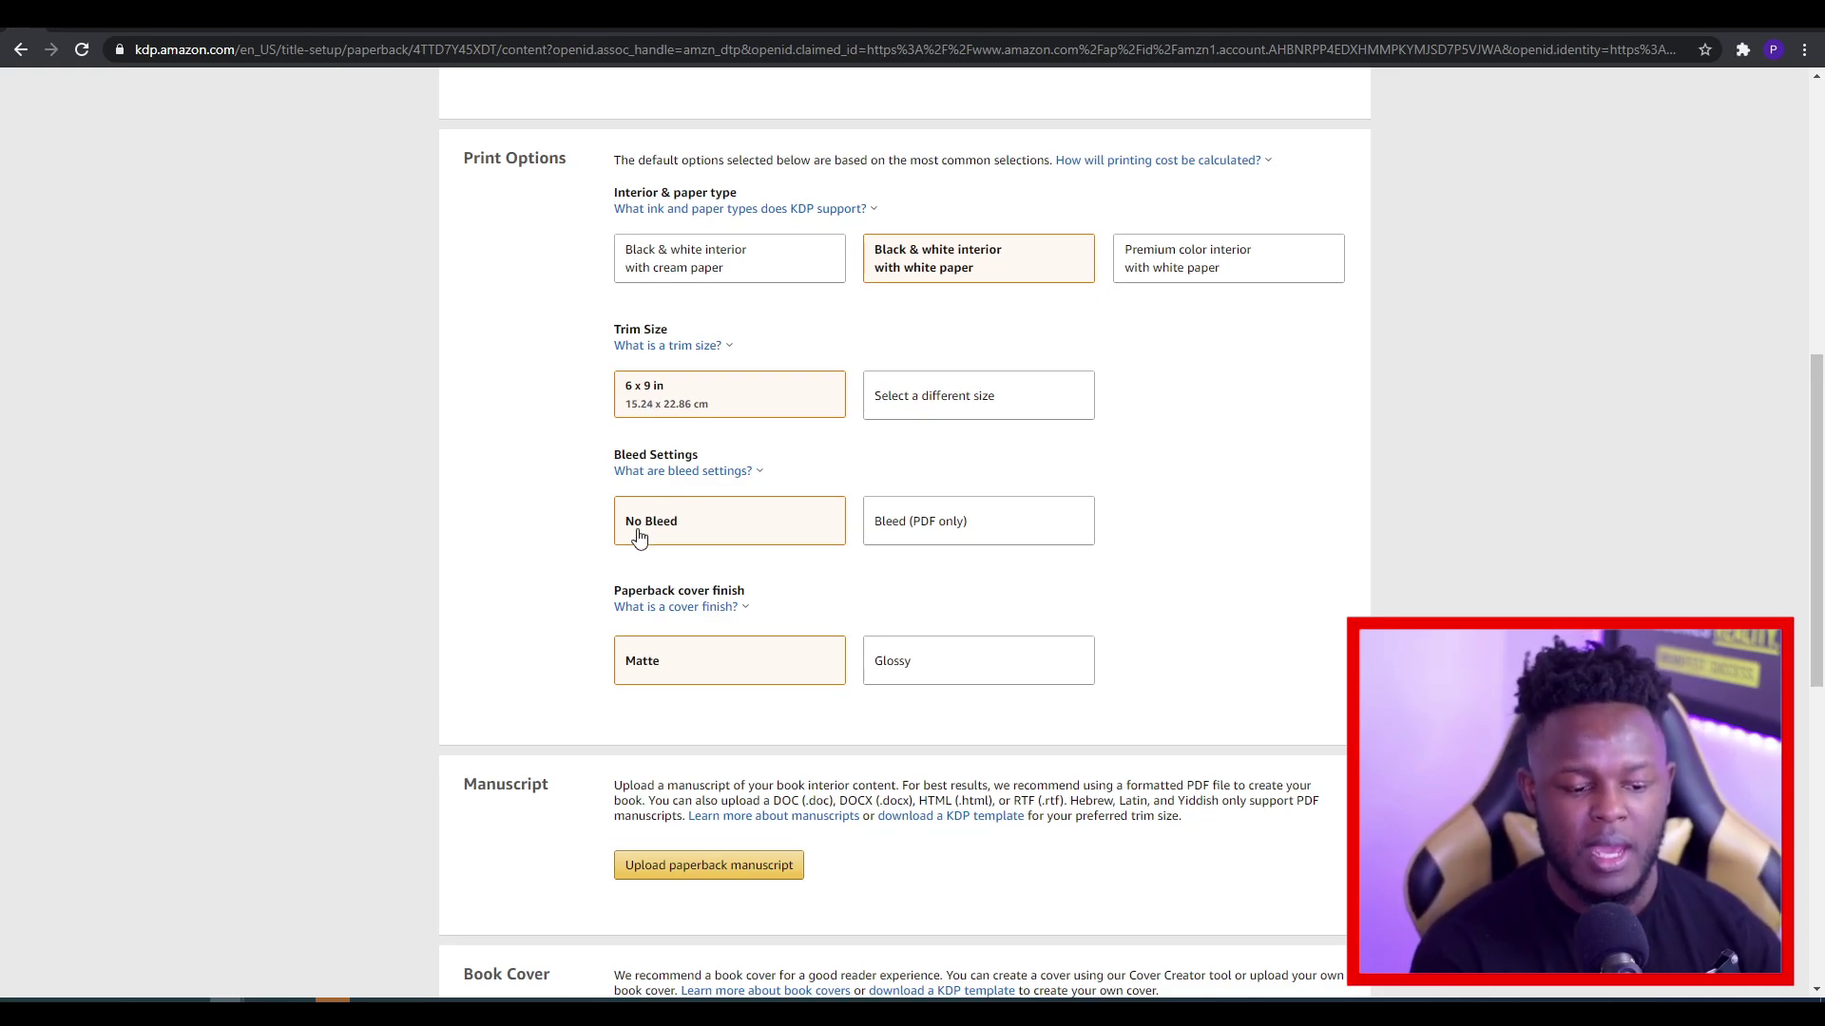
pyautogui.click(1020, 540)
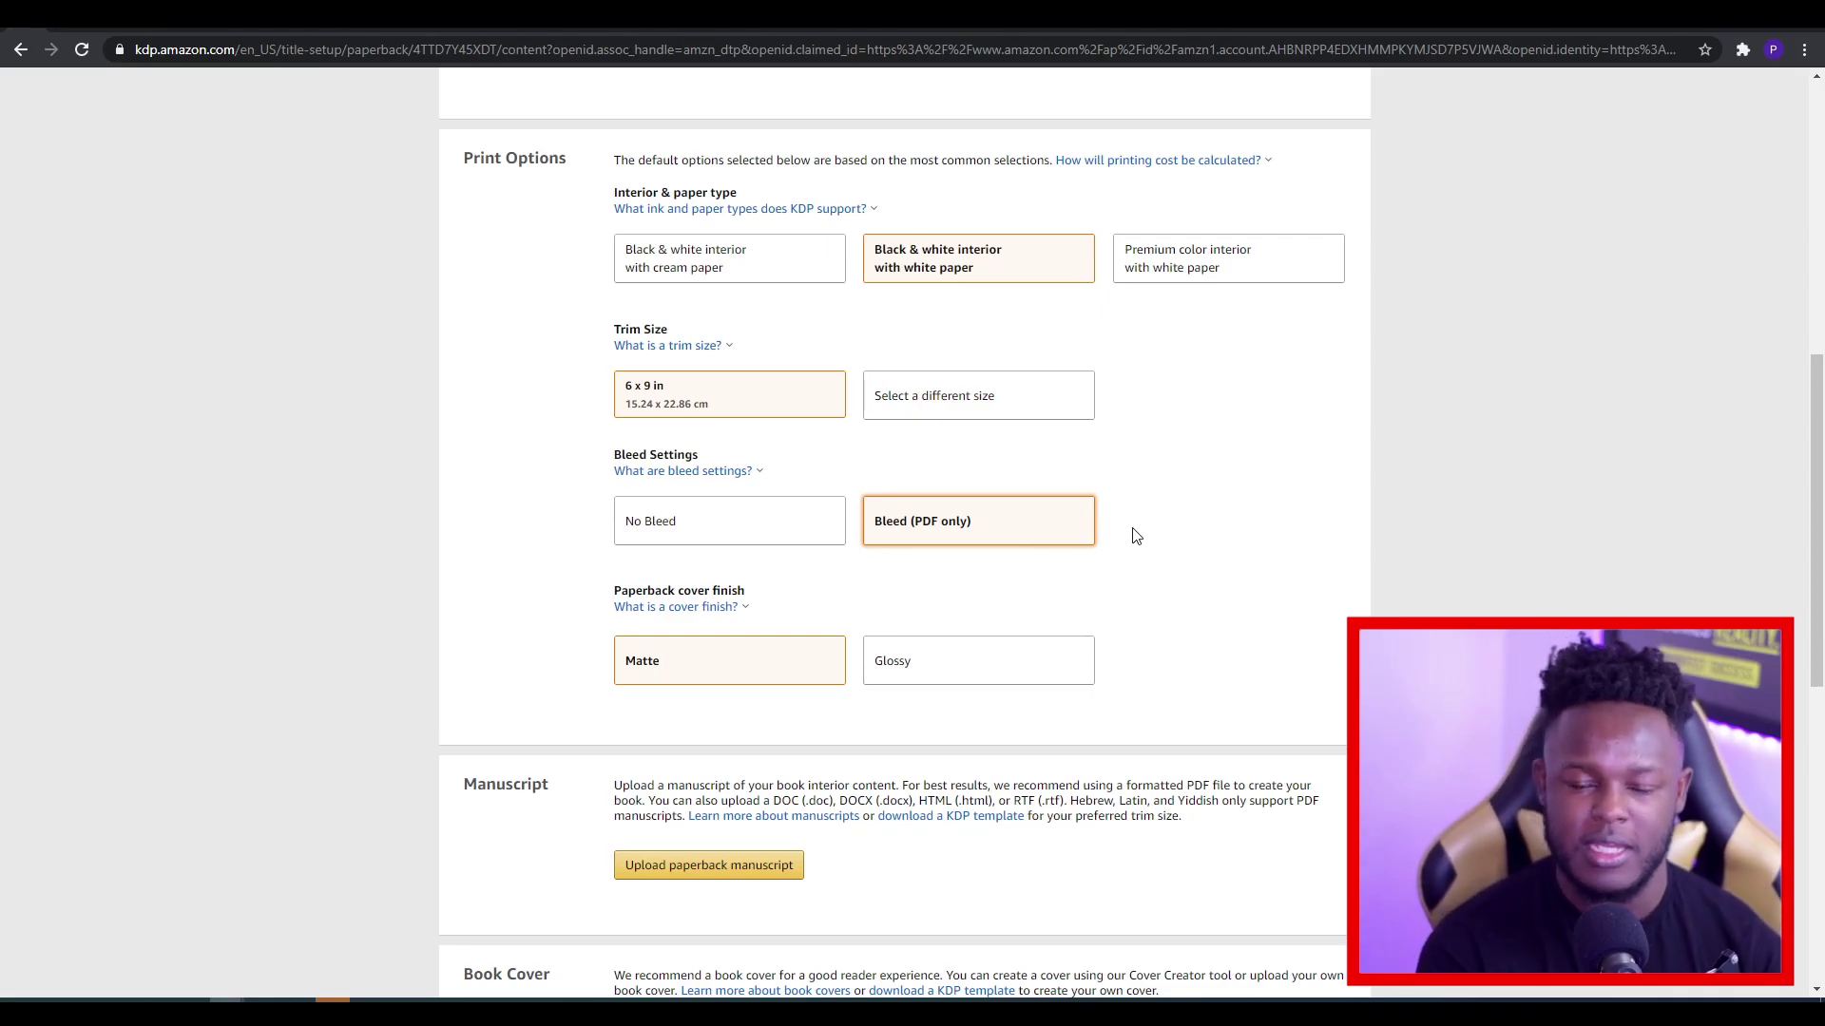
pyautogui.scroll(-5, 1141, 526)
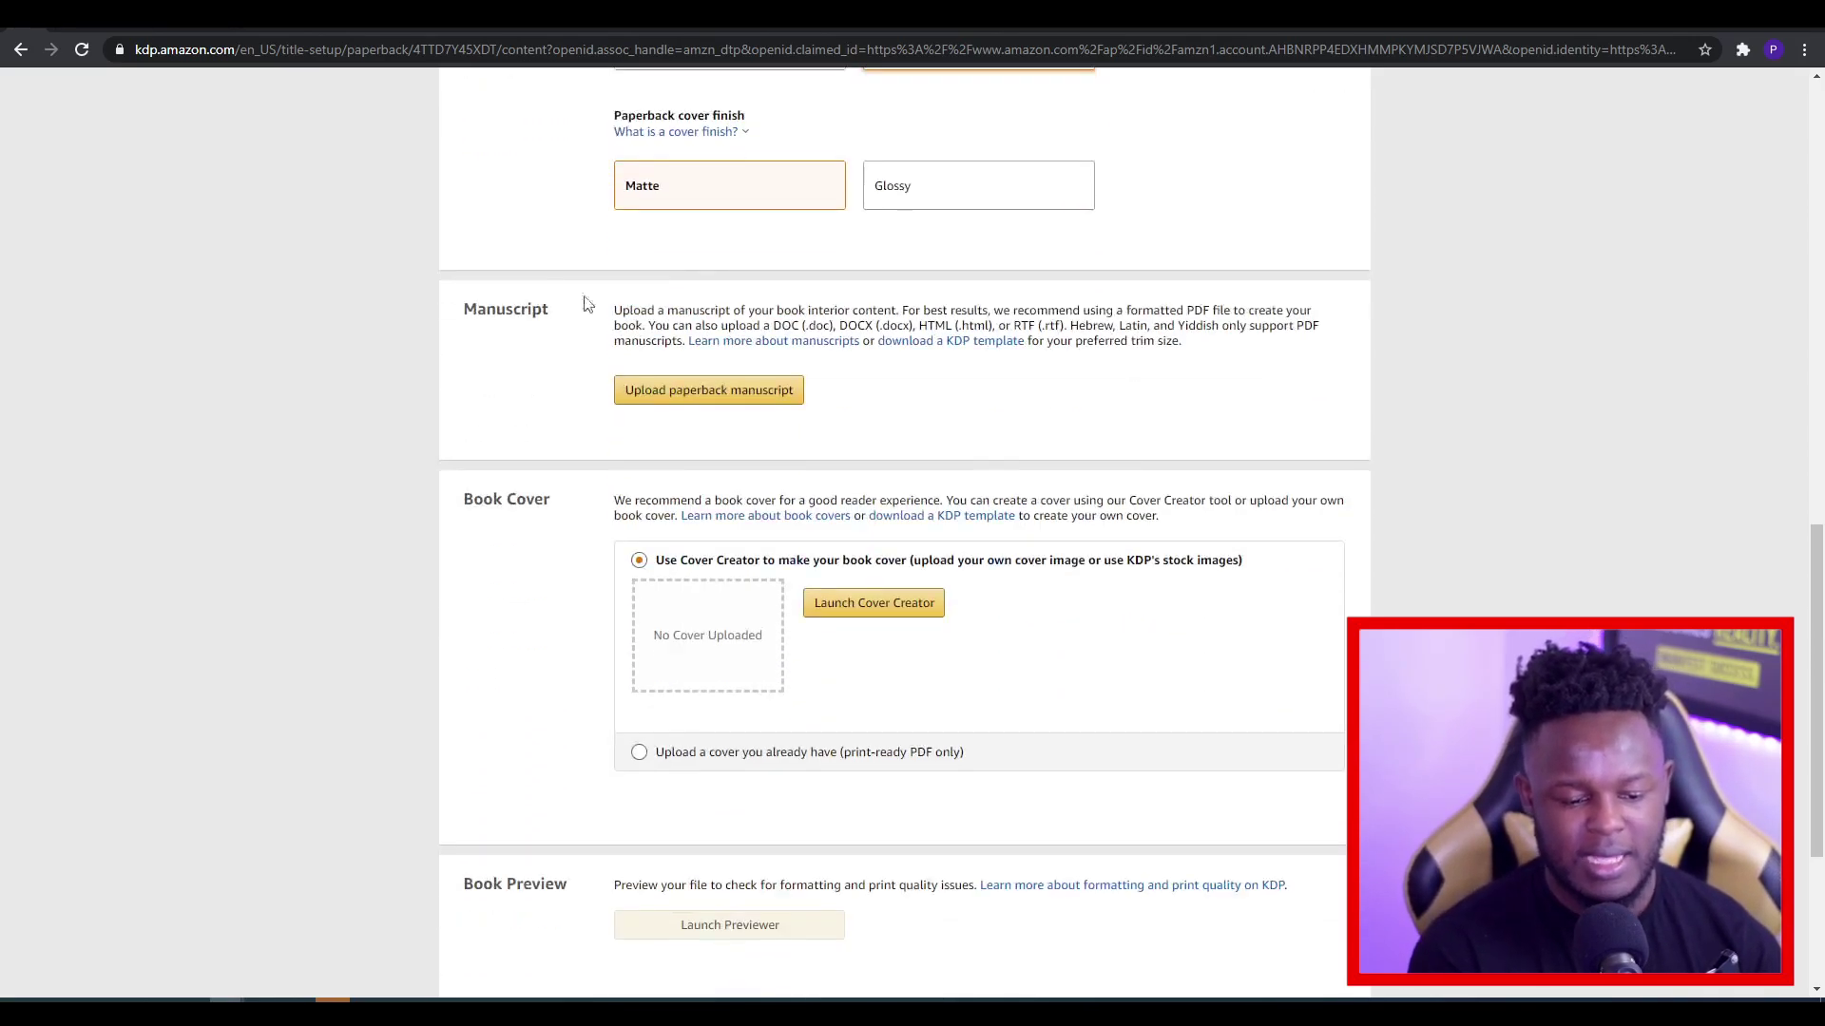
pyautogui.scroll(3, 541, 281)
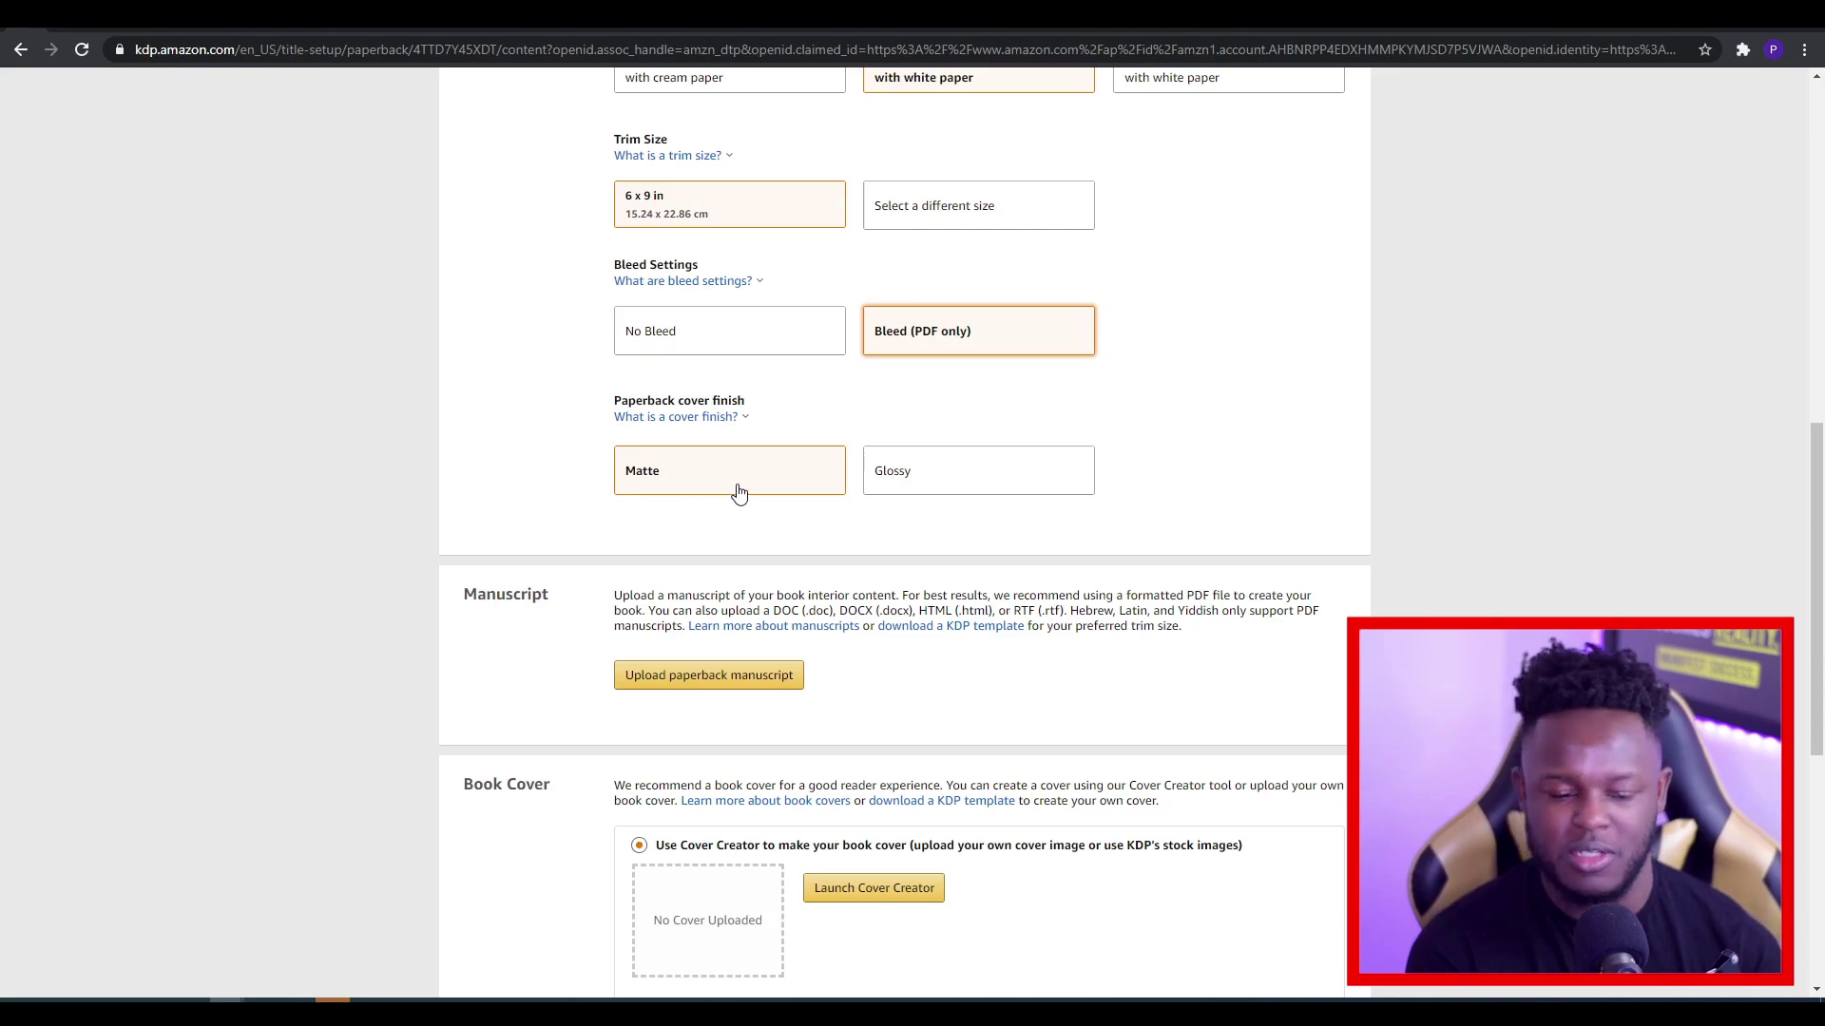
# Upload the interior PDF as the paperback manuscript and check for Save Successful
pyautogui.scroll(-3, 889, 461)
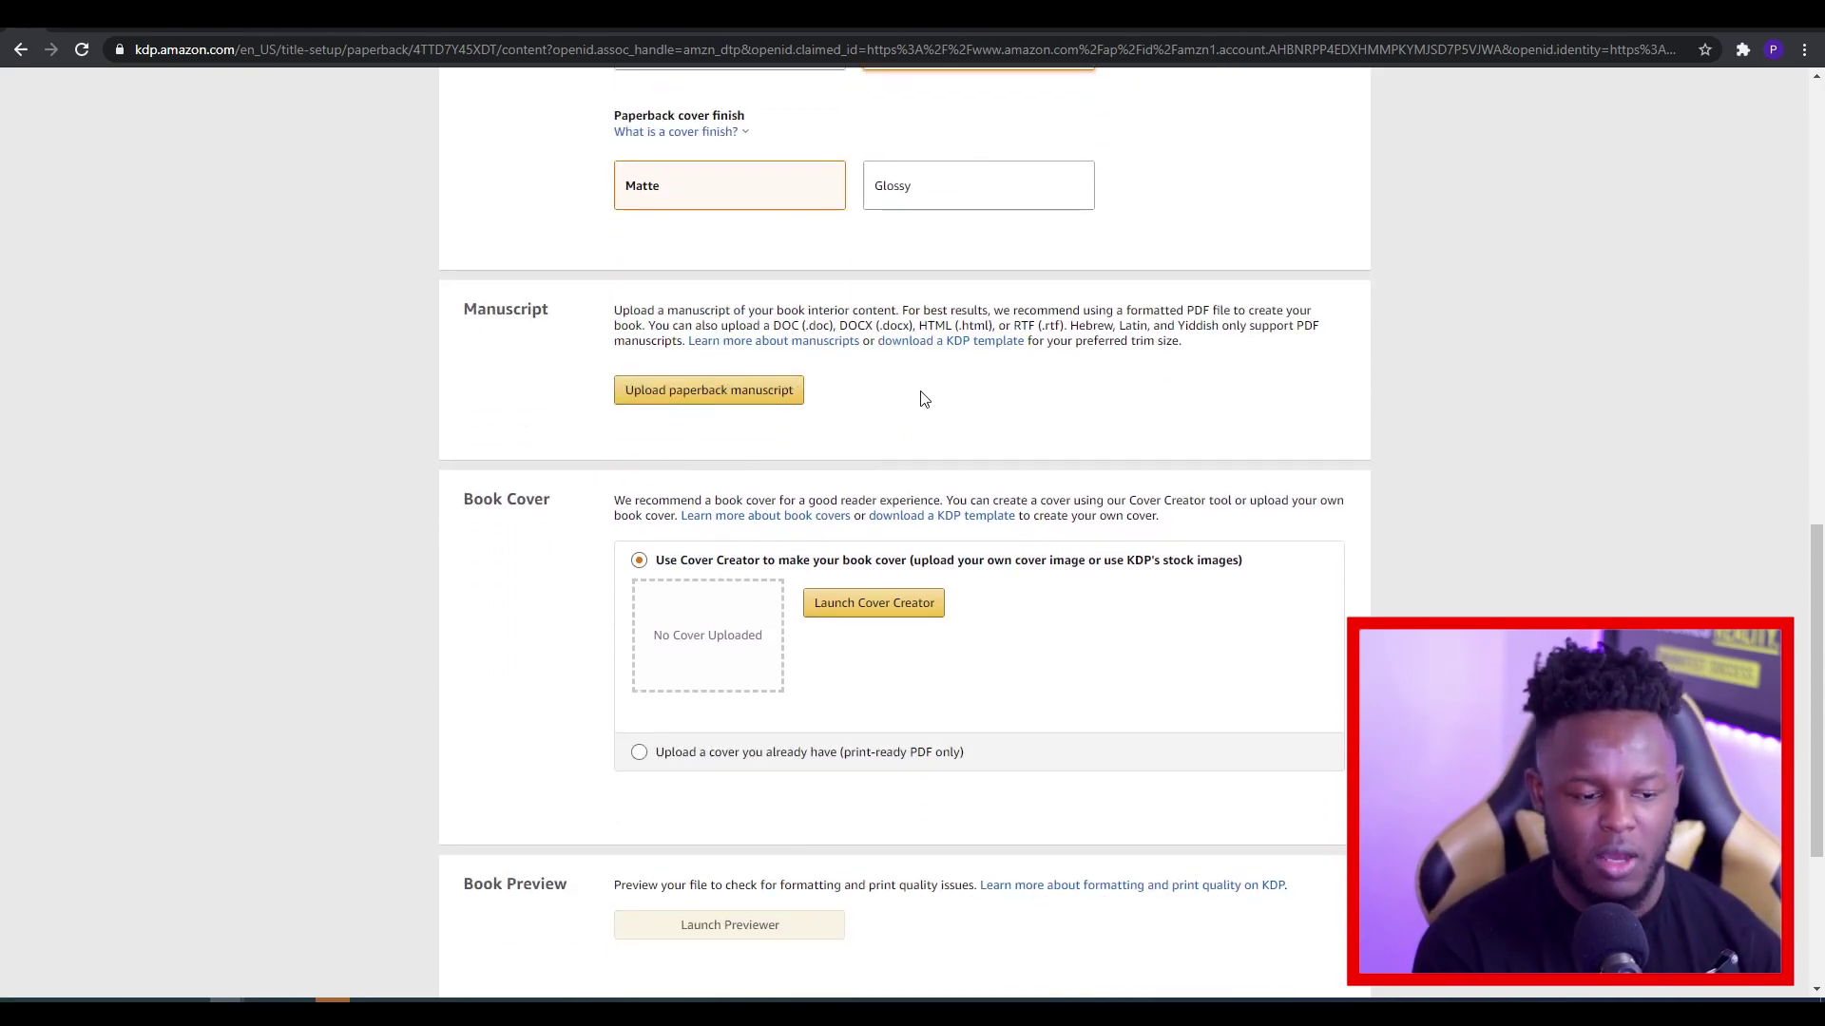
pyautogui.click(775, 396)
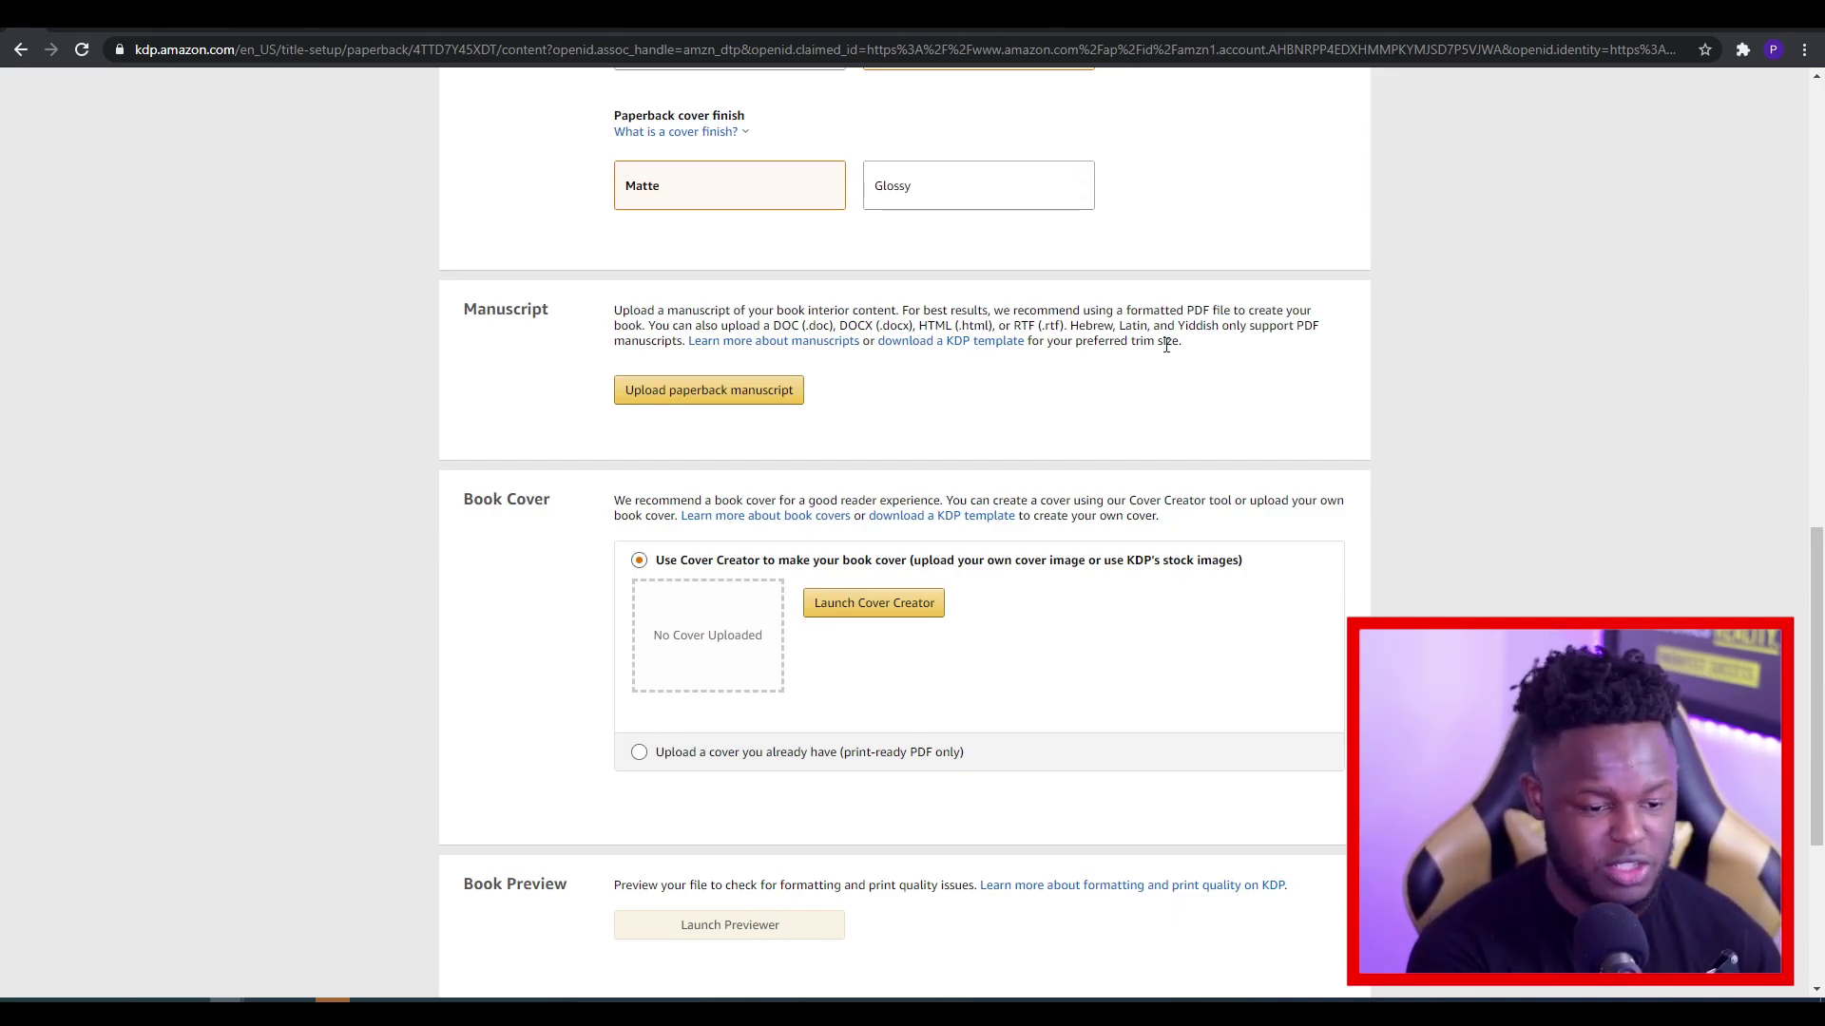
pyautogui.scroll(-2, 1025, 330)
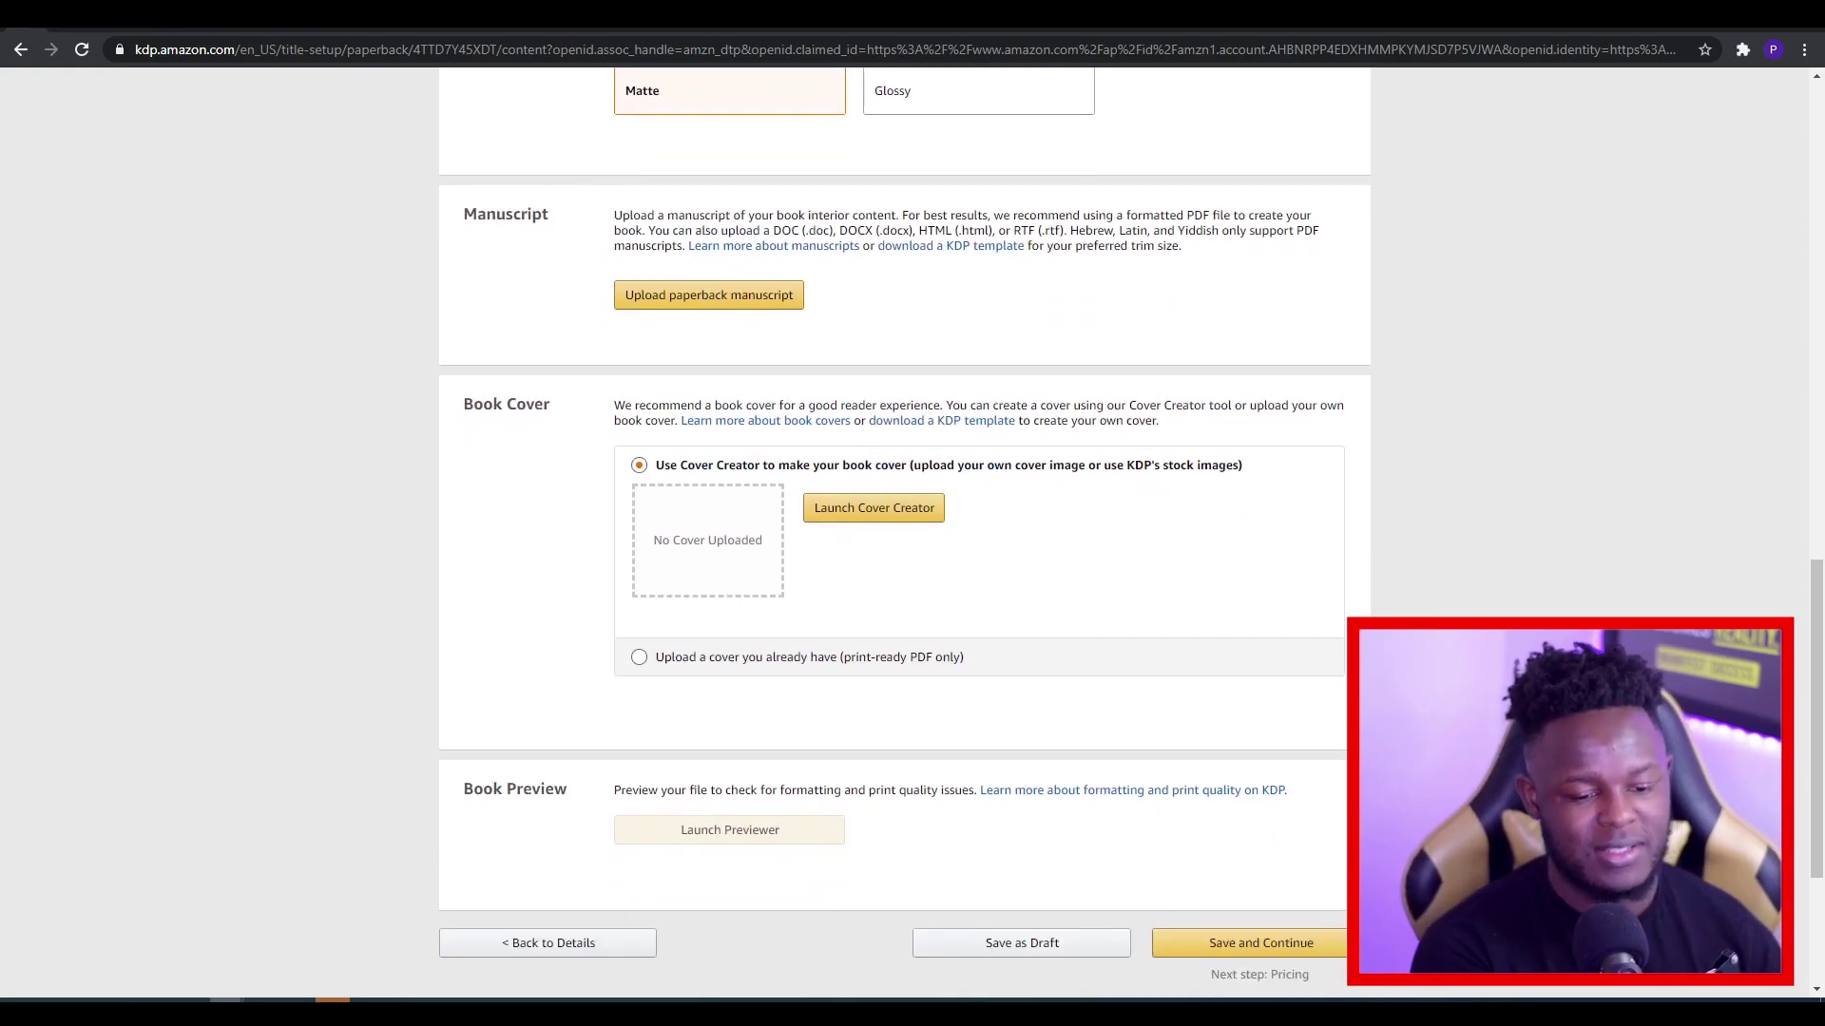
pyautogui.scroll(-1, 1050, 516)
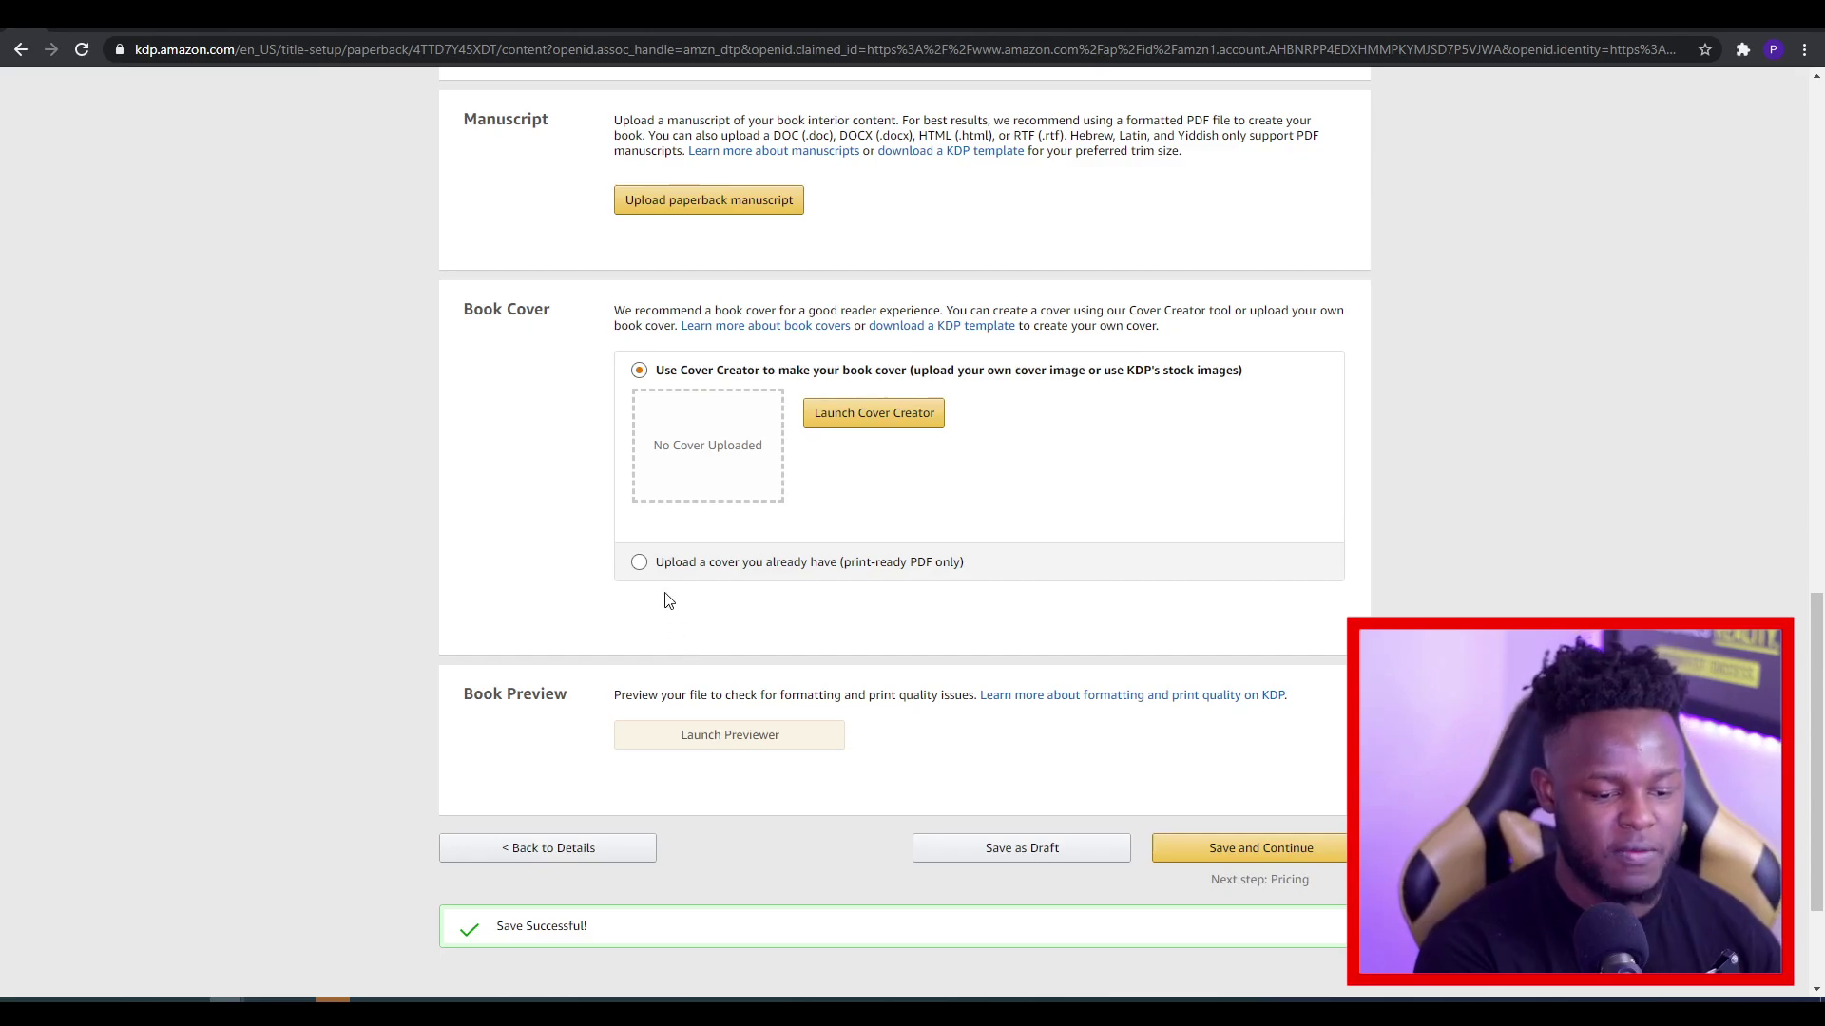
# Upload your existing print-ready cover PDF, then launch the Print Previewer
pyautogui.click(665, 564)
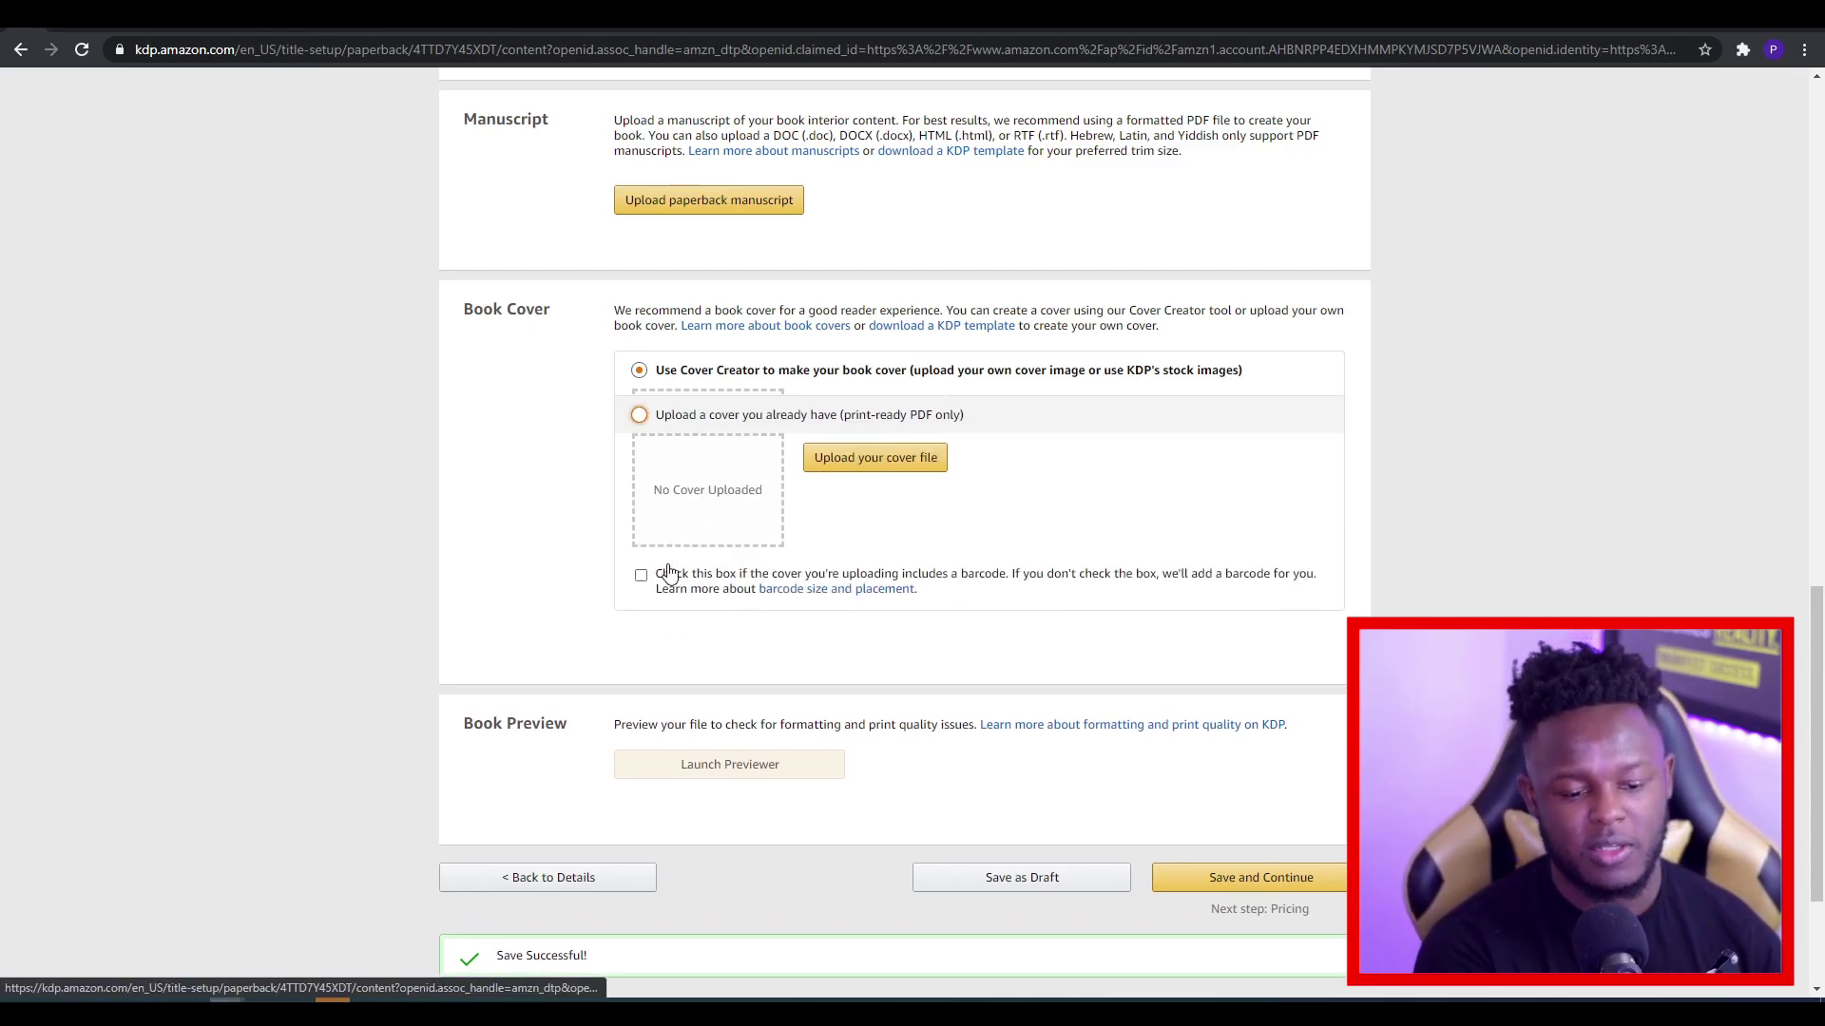
pyautogui.click(925, 461)
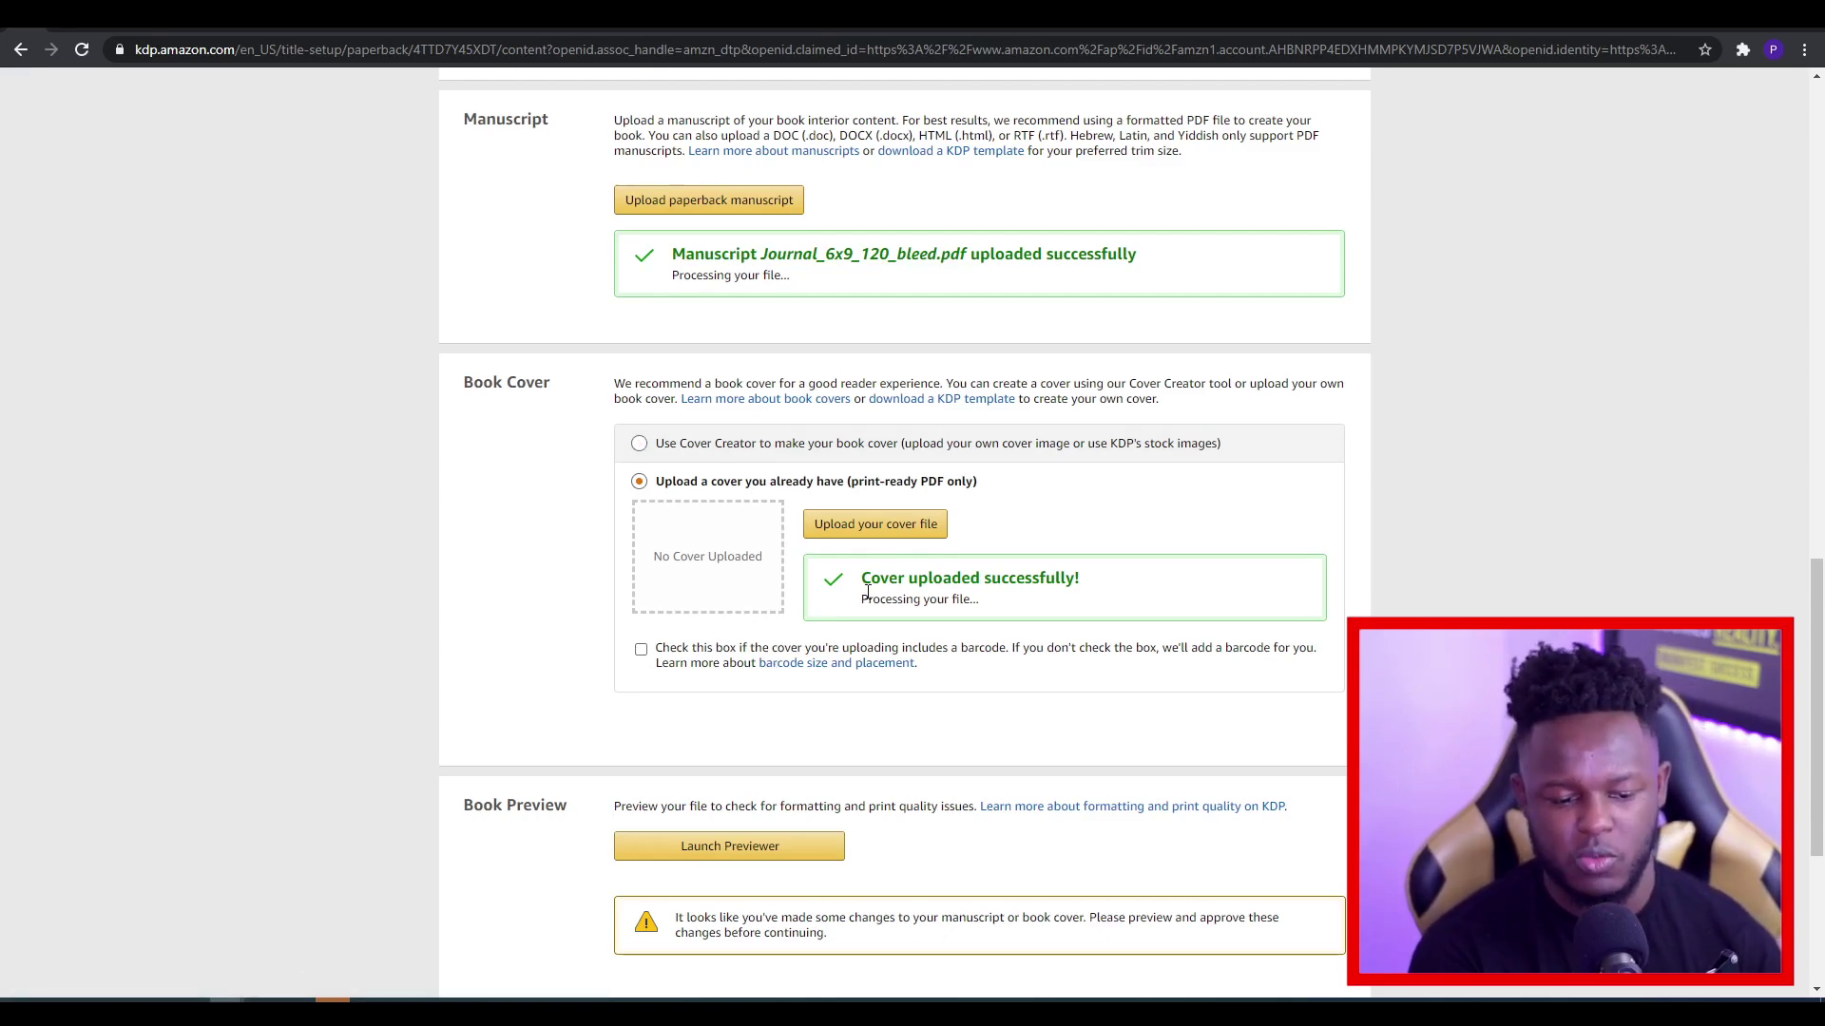
pyautogui.scroll(-4, 855, 589)
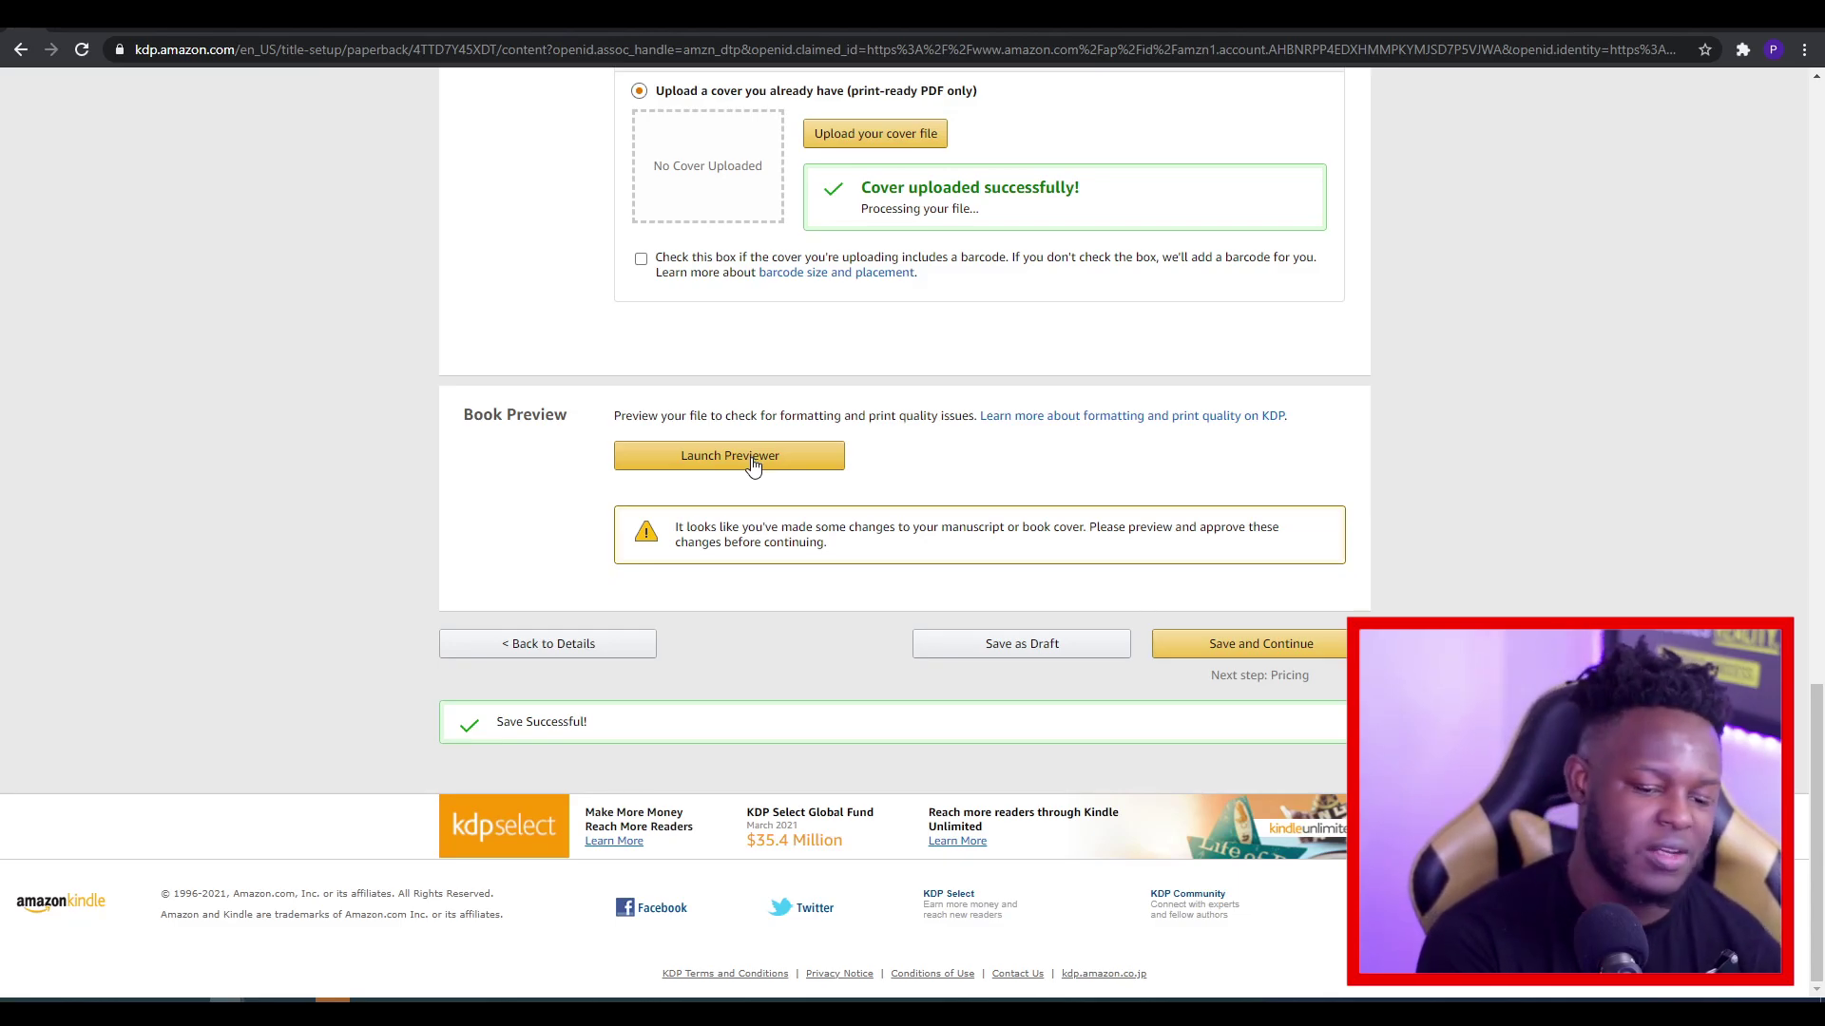
pyautogui.click(752, 465)
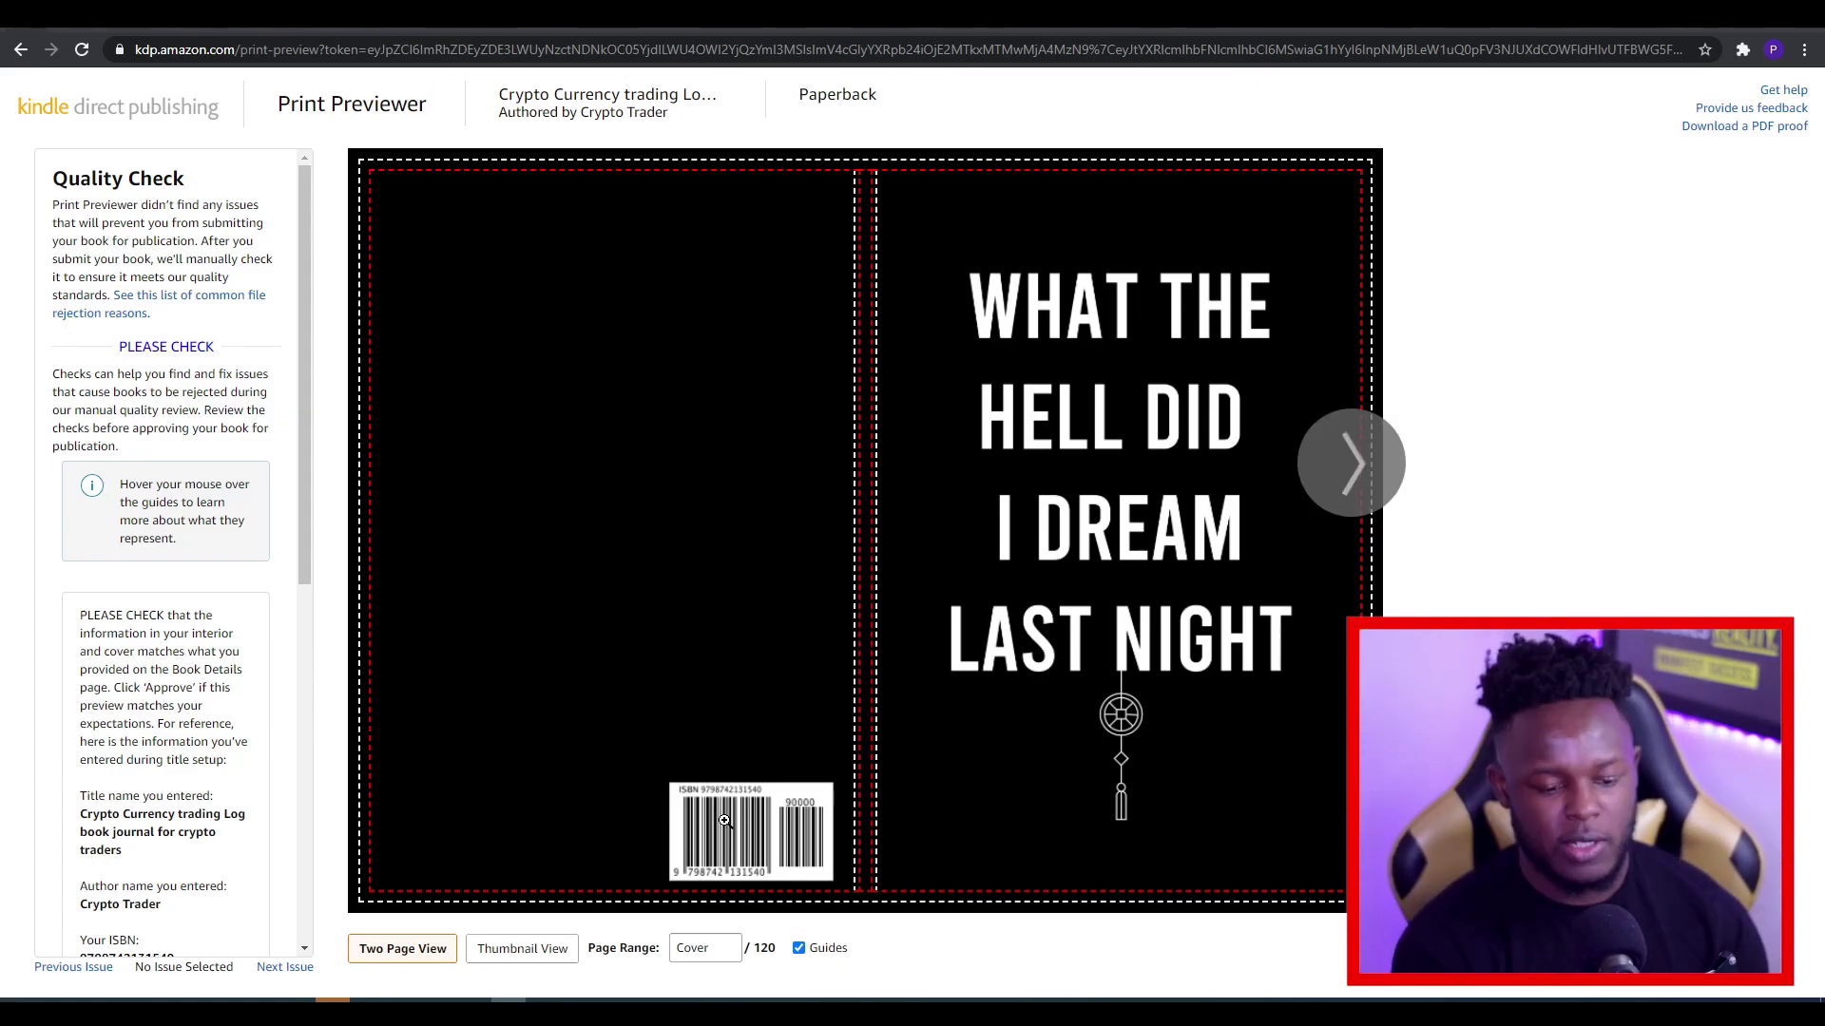
# Page through the previewer from the cover to the lined interior pages 6-7
pyautogui.moveTo(759, 827)
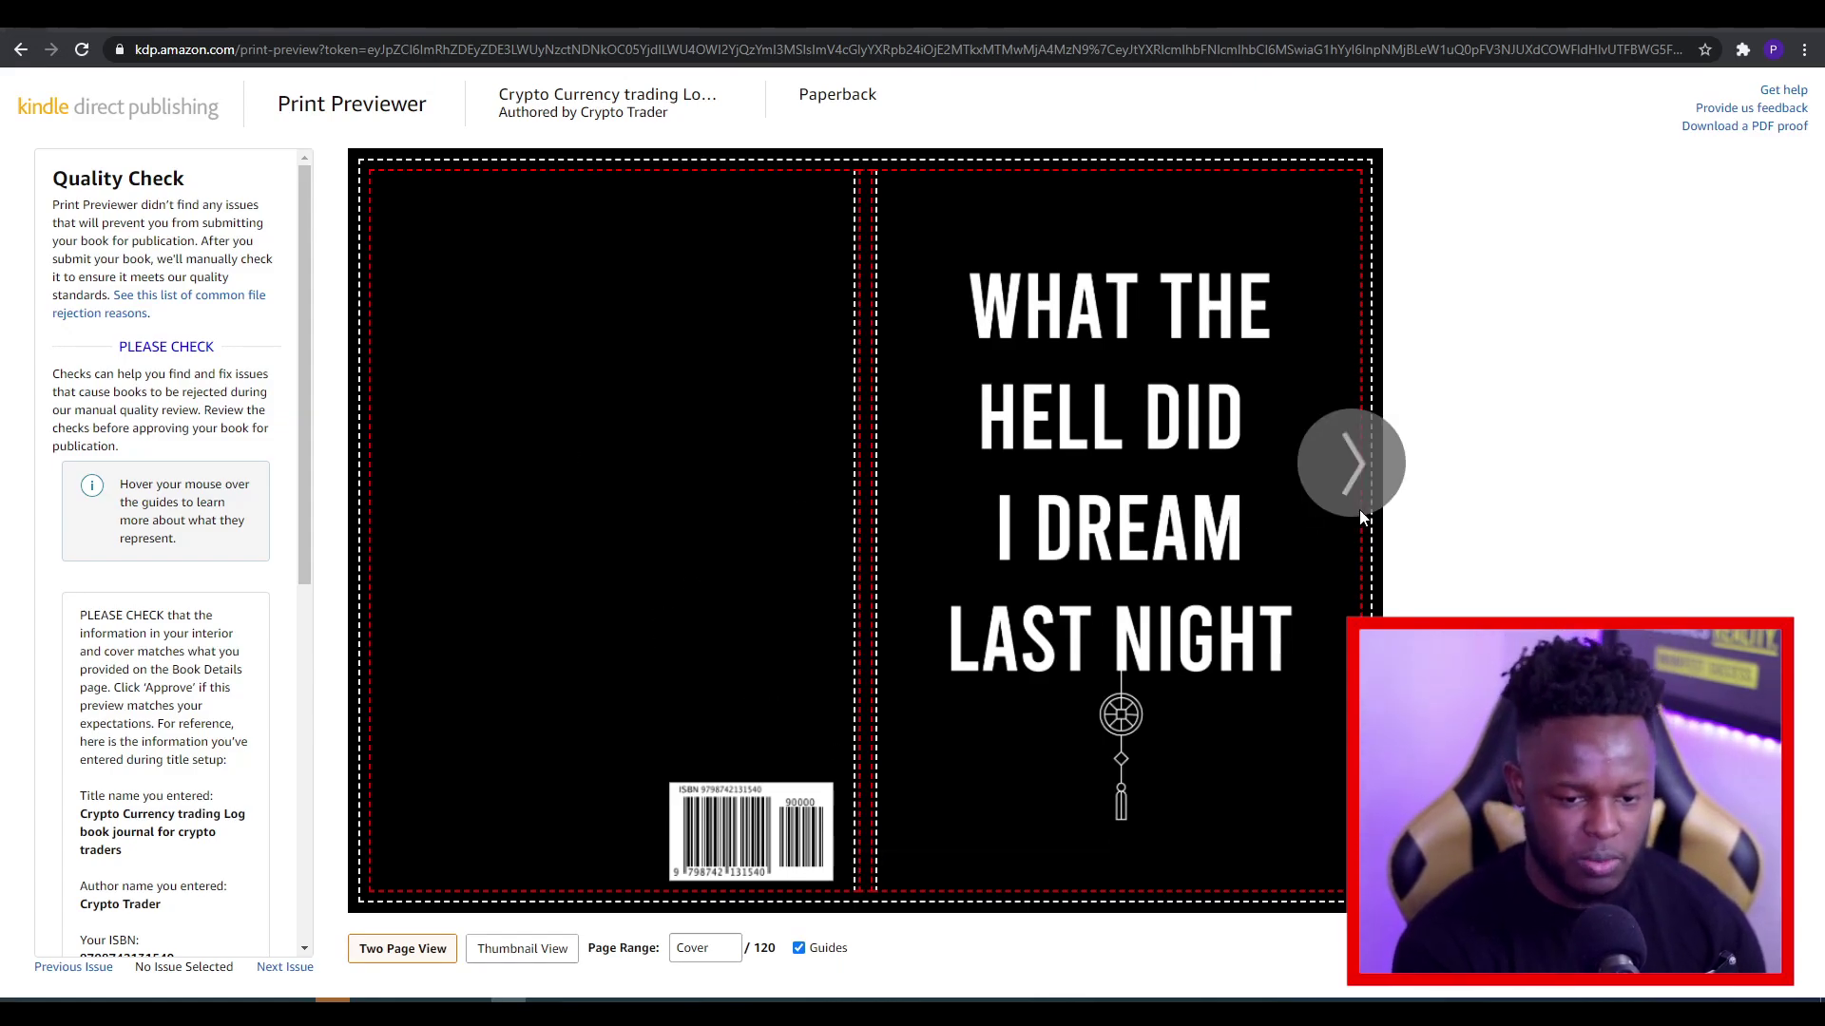
pyautogui.click(1357, 462)
pyautogui.click(1359, 457)
pyautogui.click(1359, 457)
pyautogui.click(1359, 460)
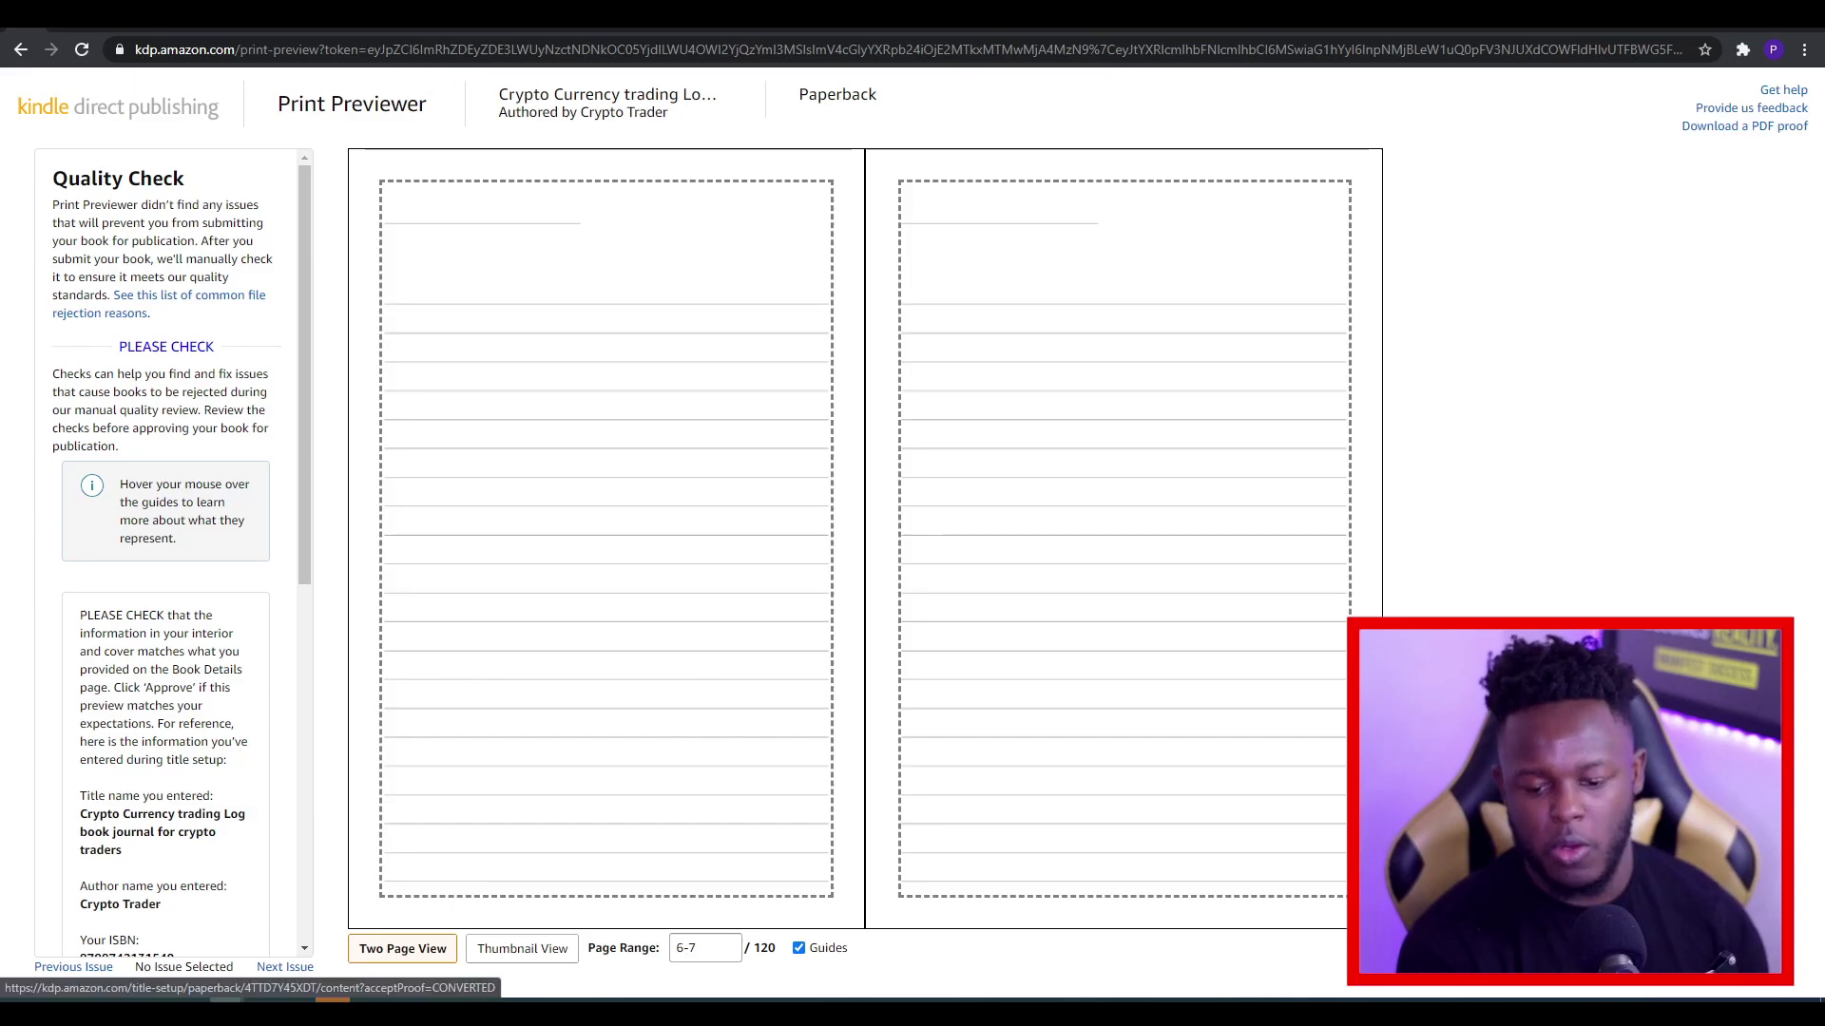